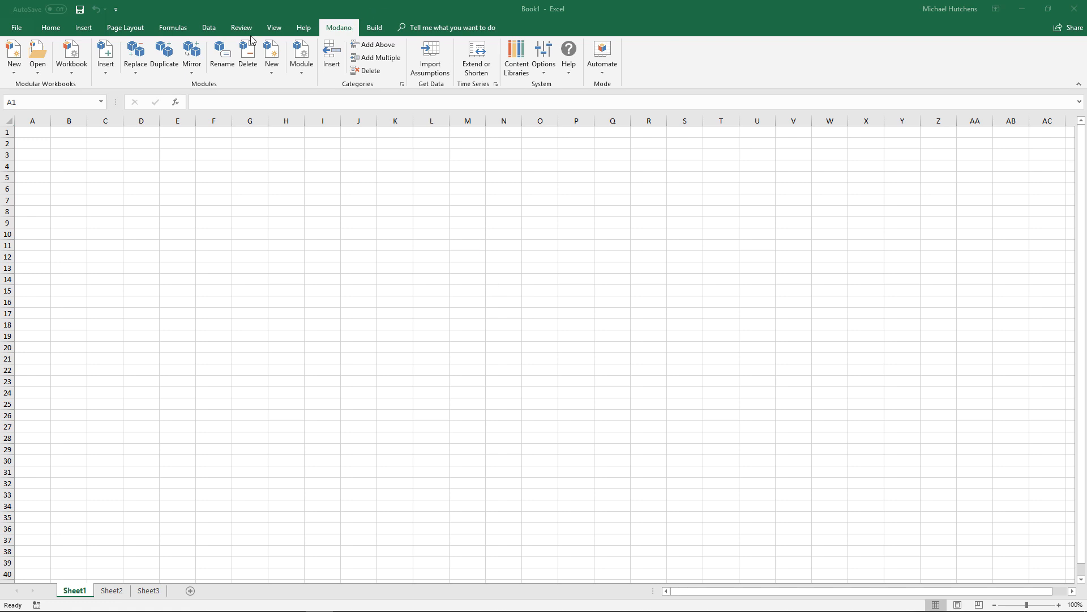
- Create a new empty module file and review its Checks sheet before returning to the Overview sheet
left_click(273, 67)
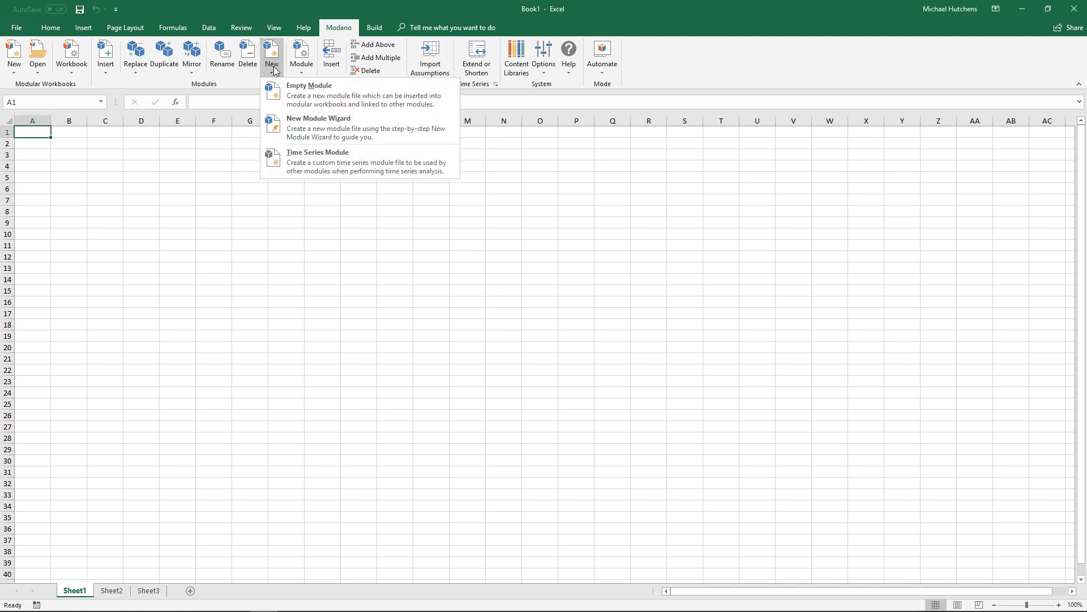
left_click(292, 96)
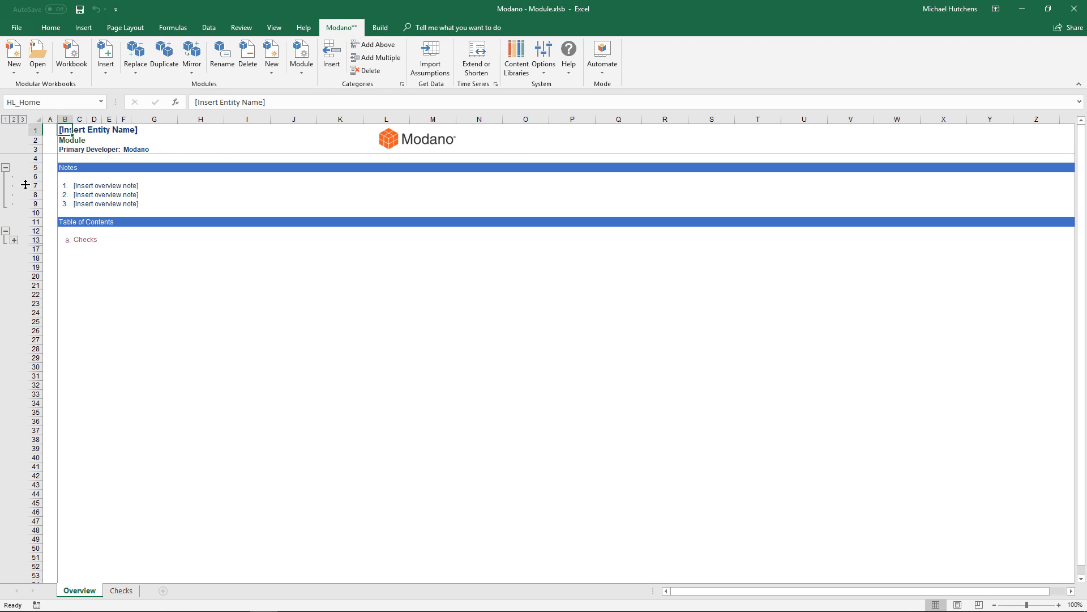
left_click(85, 240)
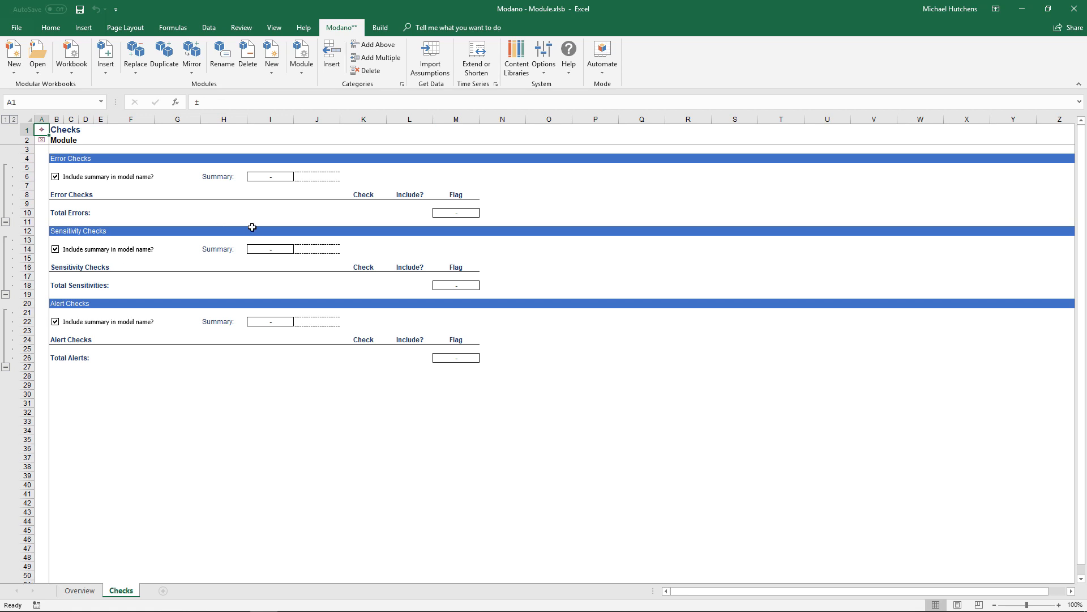
left_click(42, 131)
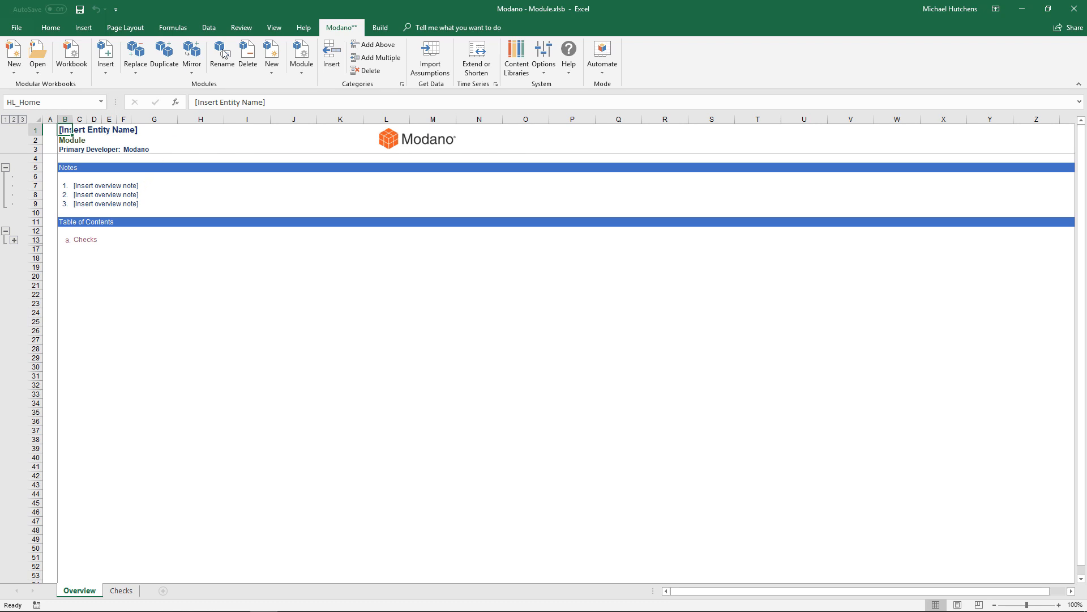
- In the module's properties, set the name to Revenue (Amounts), generic name to Revenue, prefix to Rev and order index to 500
left_click(380, 27)
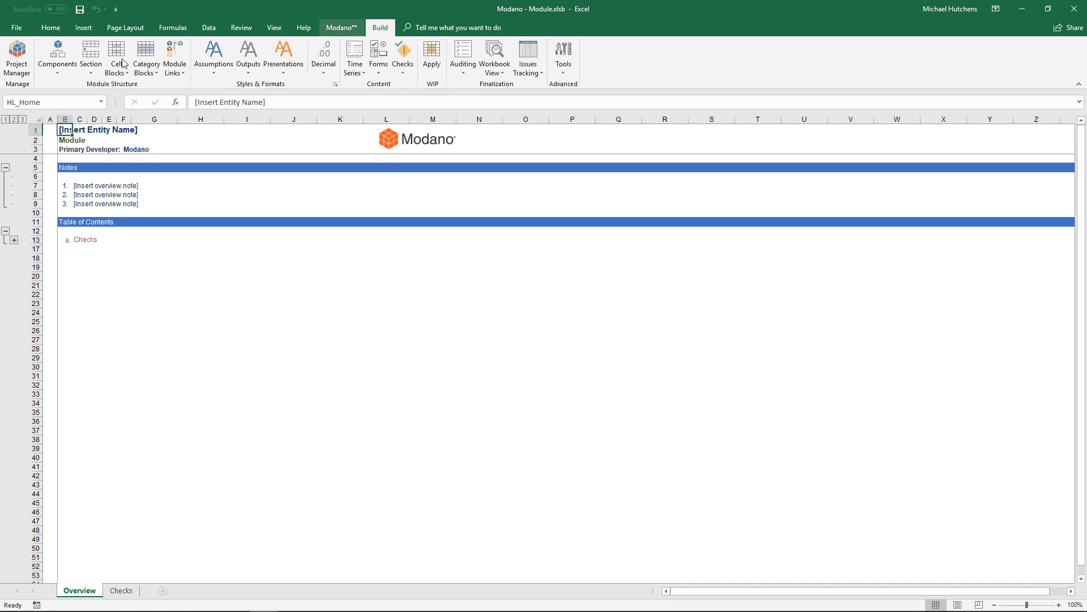
left_click(12, 53)
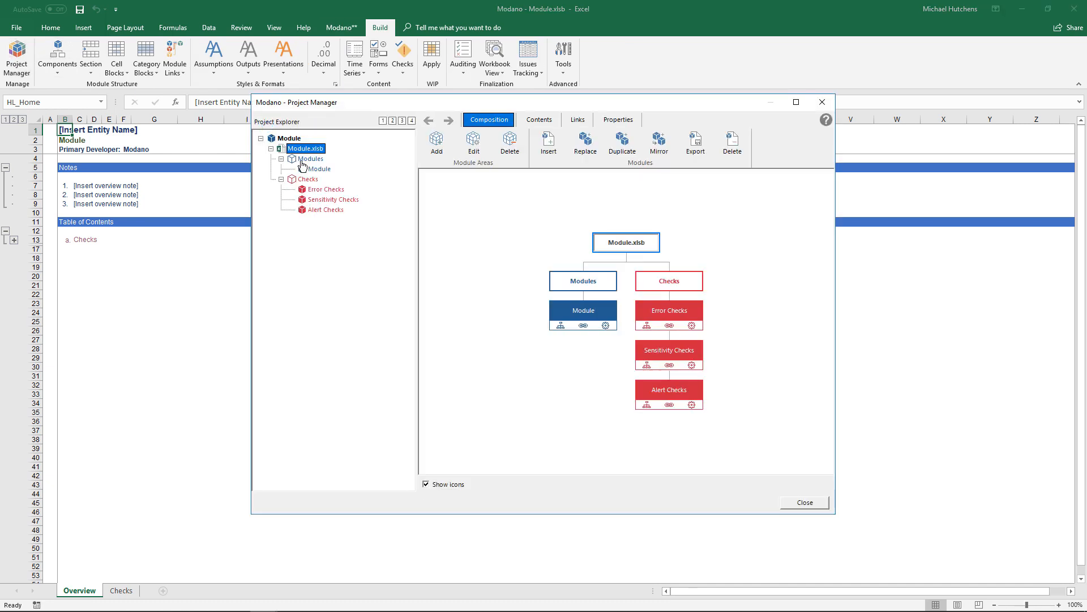
left_click(322, 170)
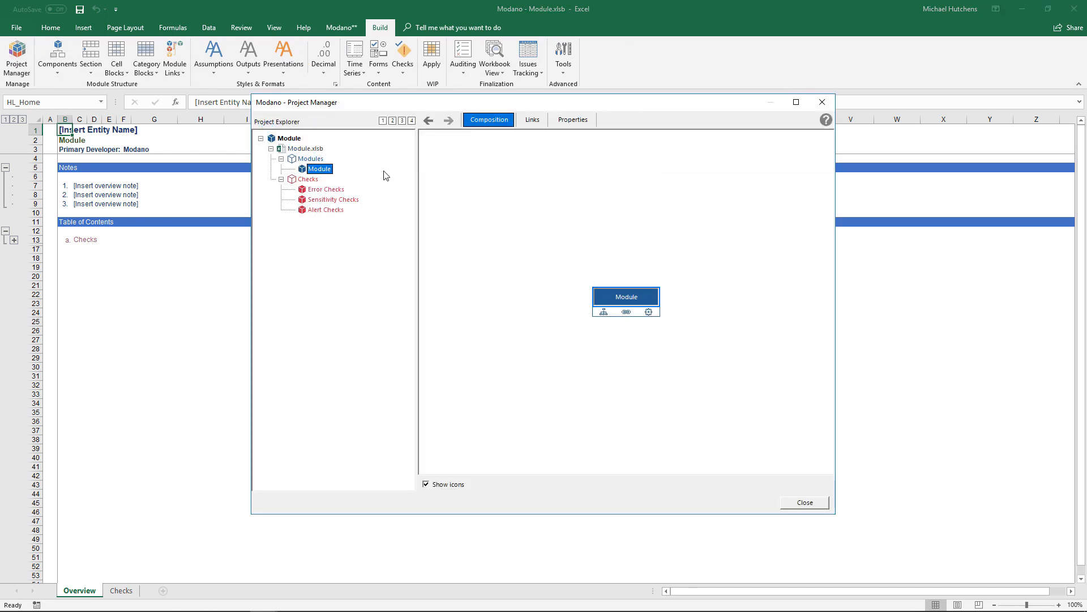
left_click(573, 121)
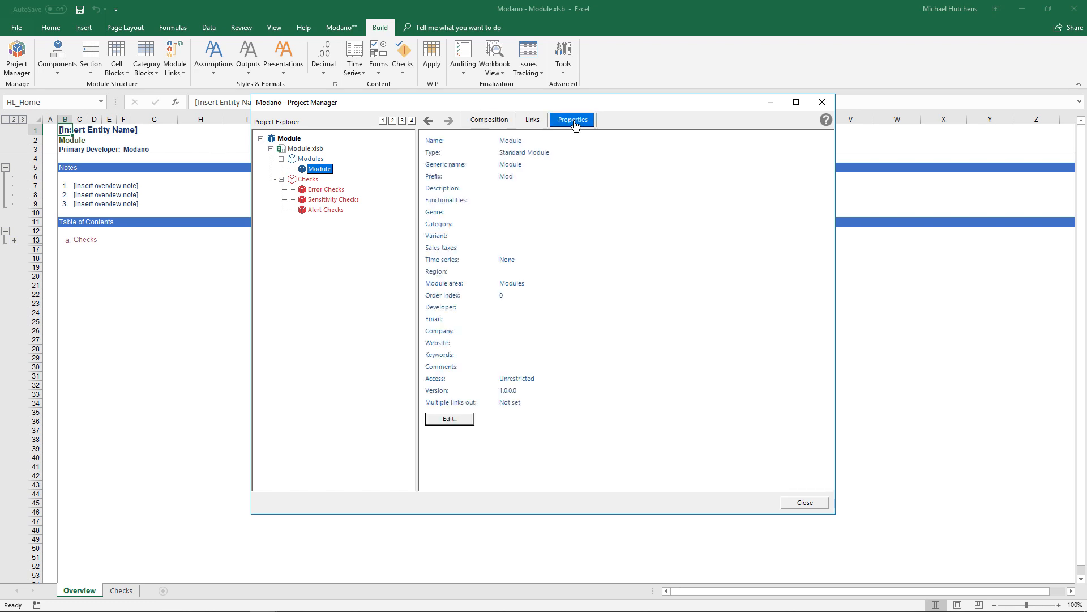
left_click(449, 419)
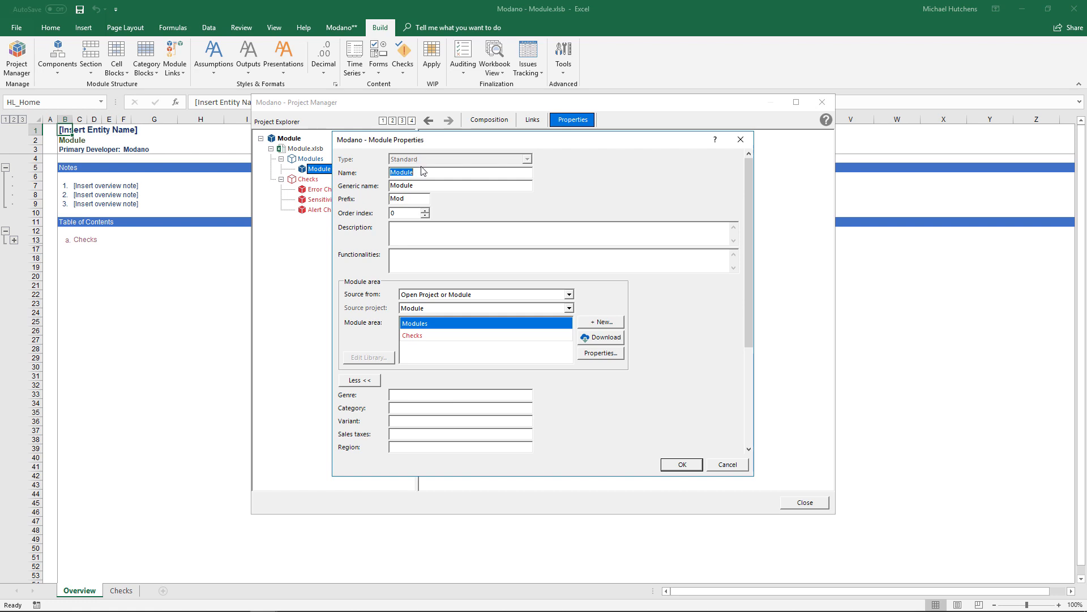
type("Revenue (Amounts")
key("Tab")
type("Revenue")
key("Tab")
type("Rev")
key("Tab")
type("500")
- Enter the module description "Calculates revenue for a number of revenue categories over a number of time series periods."
type("Calculates revenue for a number of revenue ca")
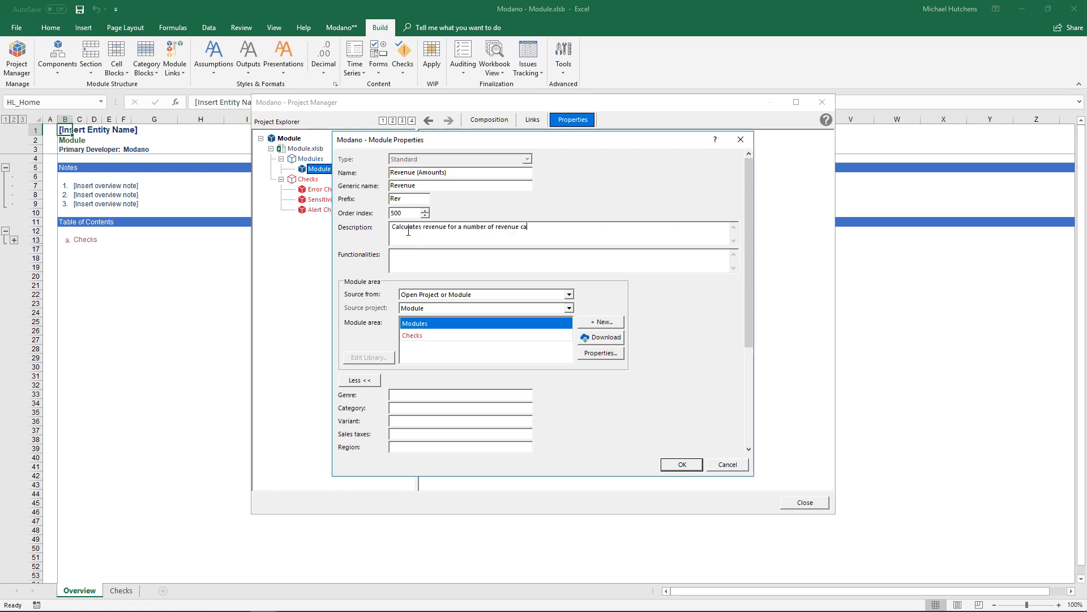
type("tegories over a number of time series periods.")
- Enter the module functionalities "Collects revenue assumptions for each category as amounts for each time series period."
type("Collects revenue assumptions")
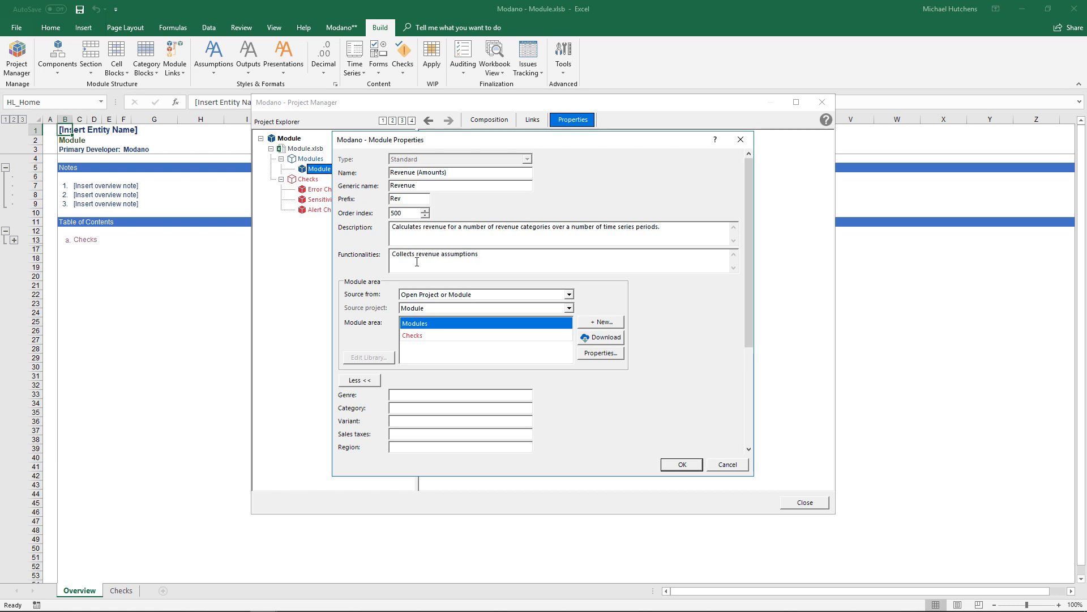
type(" for each category as amounts for each time series period.")
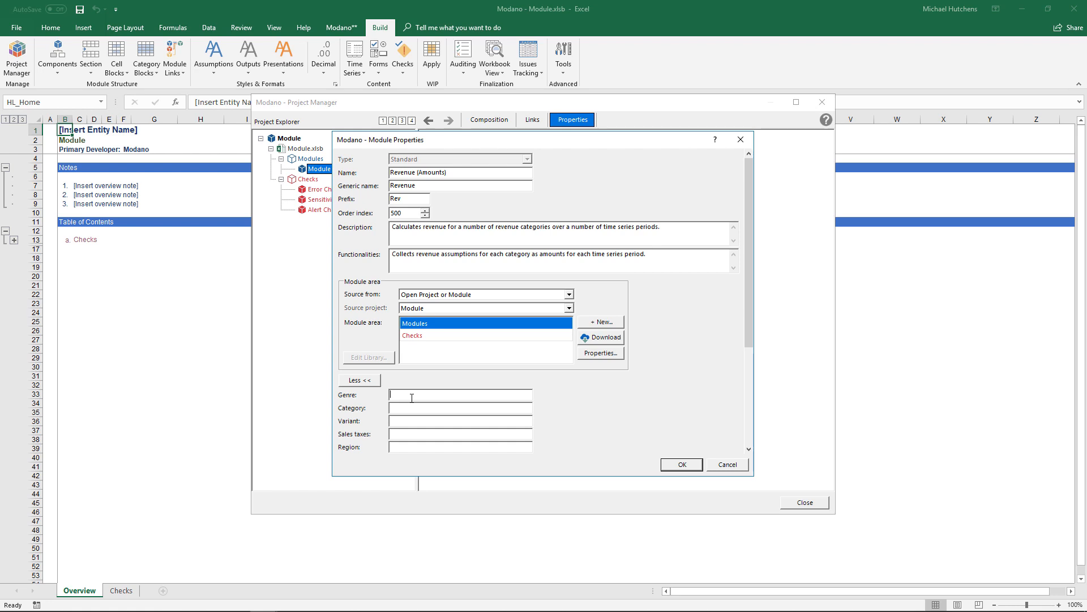
- Set the genre to Revenue, category to Amounts, variant to Separate Assumptions & Outputs, sales taxes to None and region to Any
type("Revenue")
key("Tab")
type("Amounts")
type("Se")
type("parate")
type(" Assumption")
type("s & Outputs")
type("None")
key("Tab")
type("Any")
scroll(754, 331, "down", 3)
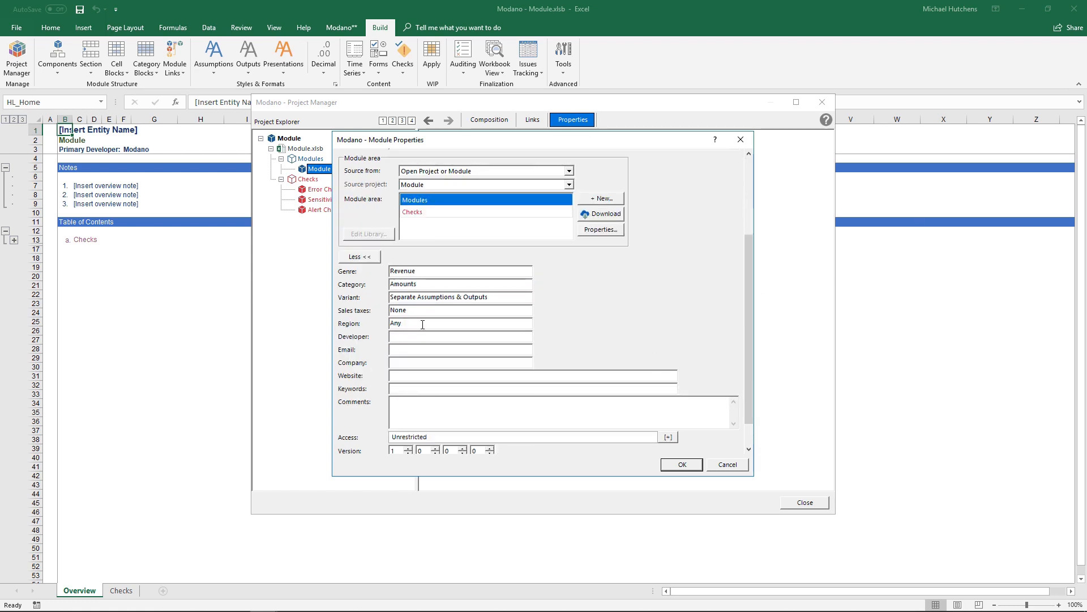
left_click(399, 451)
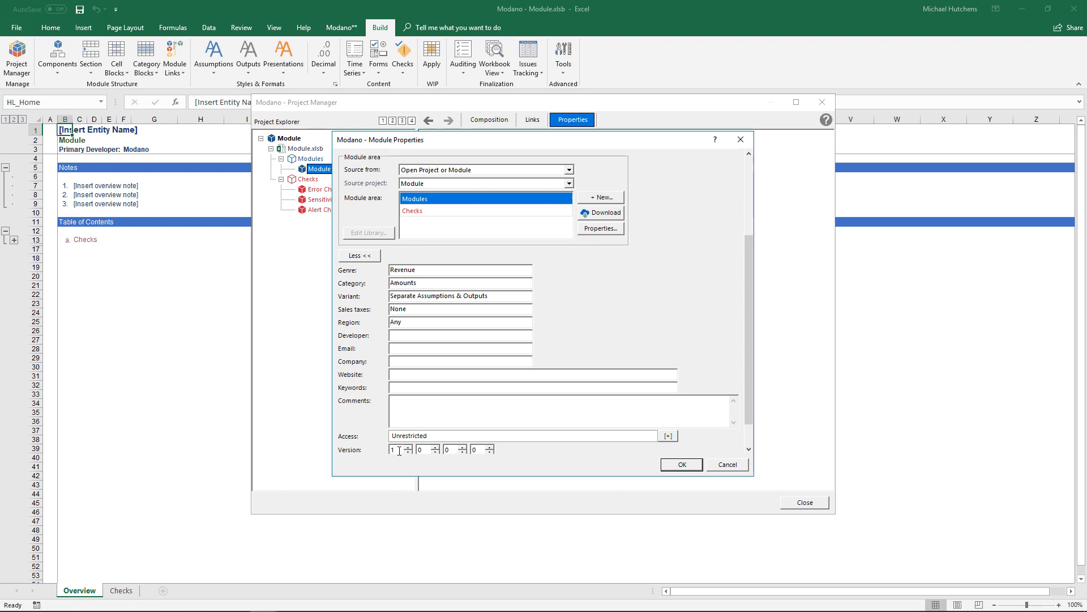
type("0")
key("Tab")
key("Tab")
type("1")
left_click(401, 336)
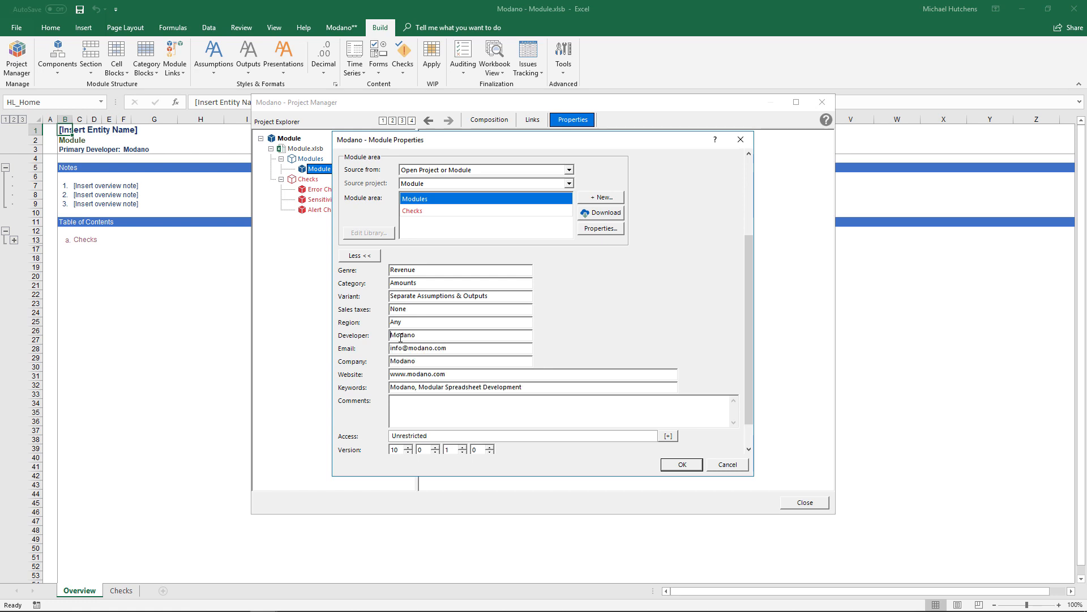
- Review and save the module properties, and inspect the module name cell on the Overview sheet
scroll(400, 338, "up", 5)
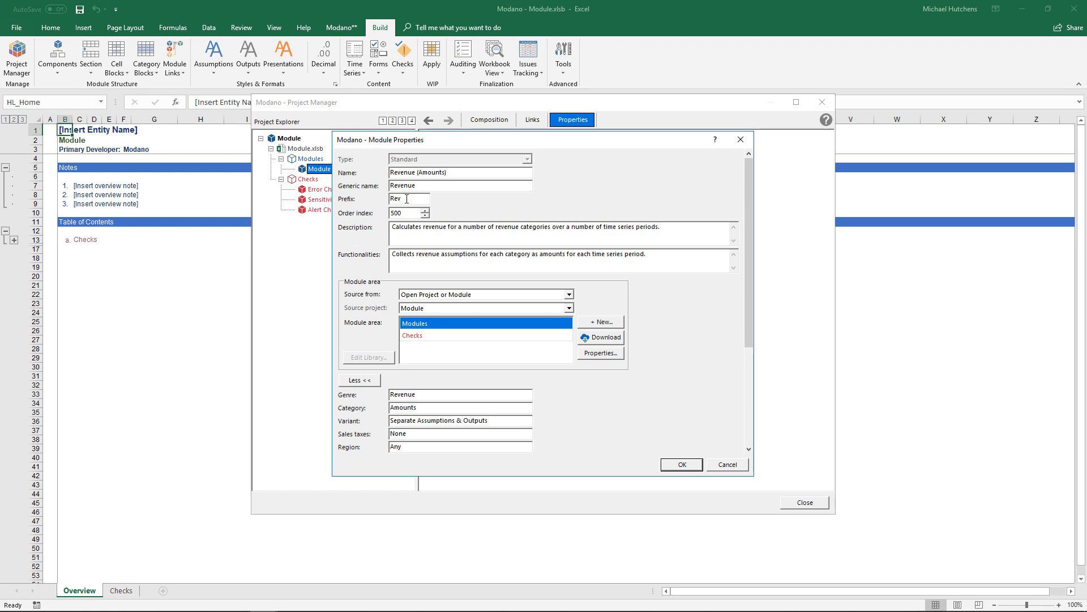
left_click_drag(403, 199, 388, 198)
left_click(674, 464)
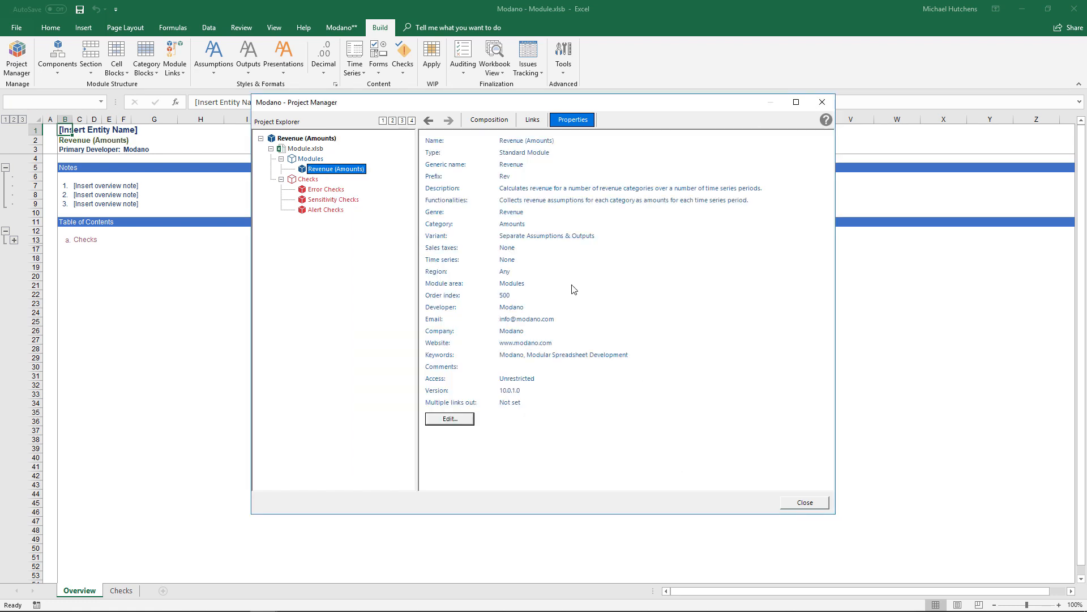
left_click(807, 502)
left_click(67, 142)
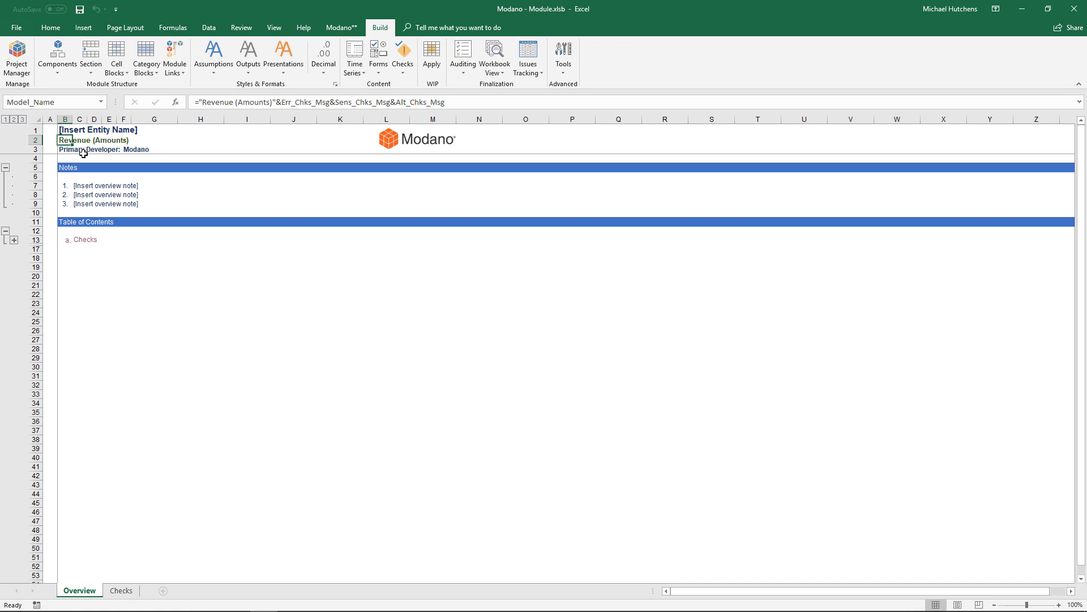
- Download the Financial Modeling module areas library and add its Revenue & Expenses area to the module's workbook
left_click(23, 69)
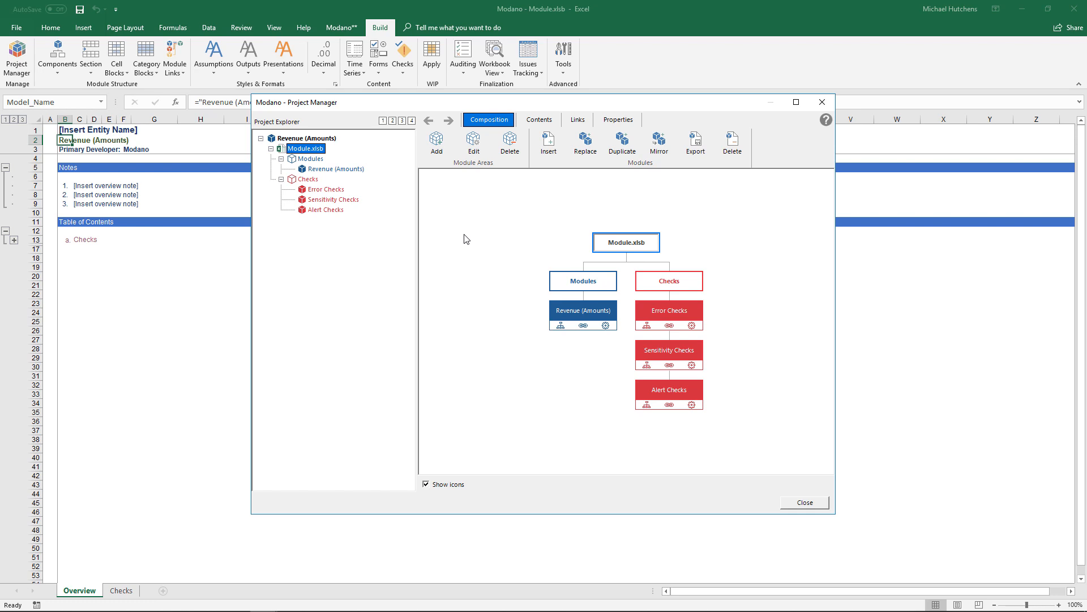
left_click(436, 143)
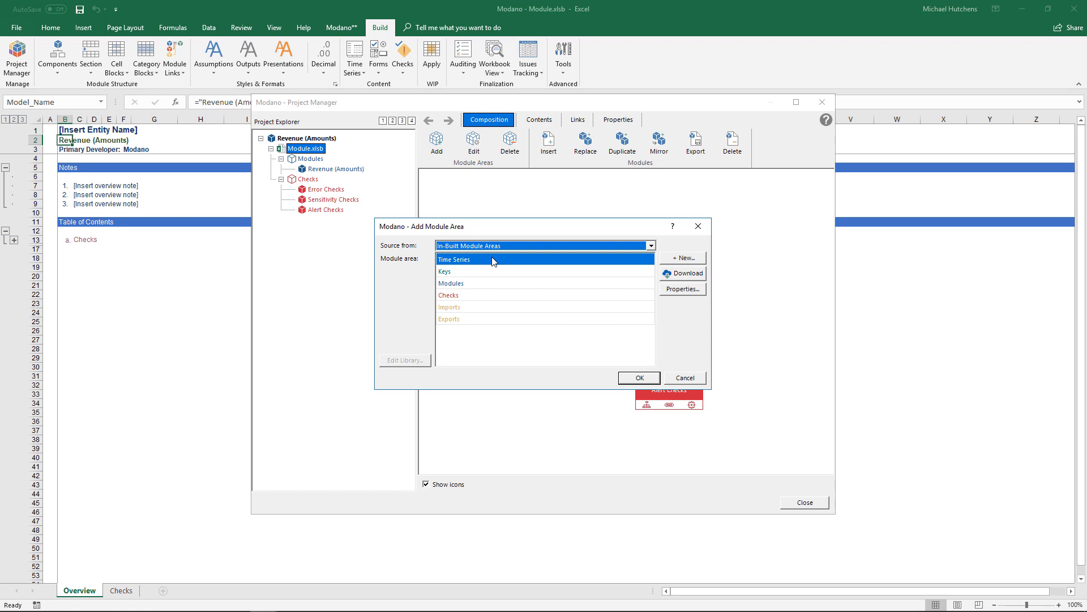
left_click(677, 276)
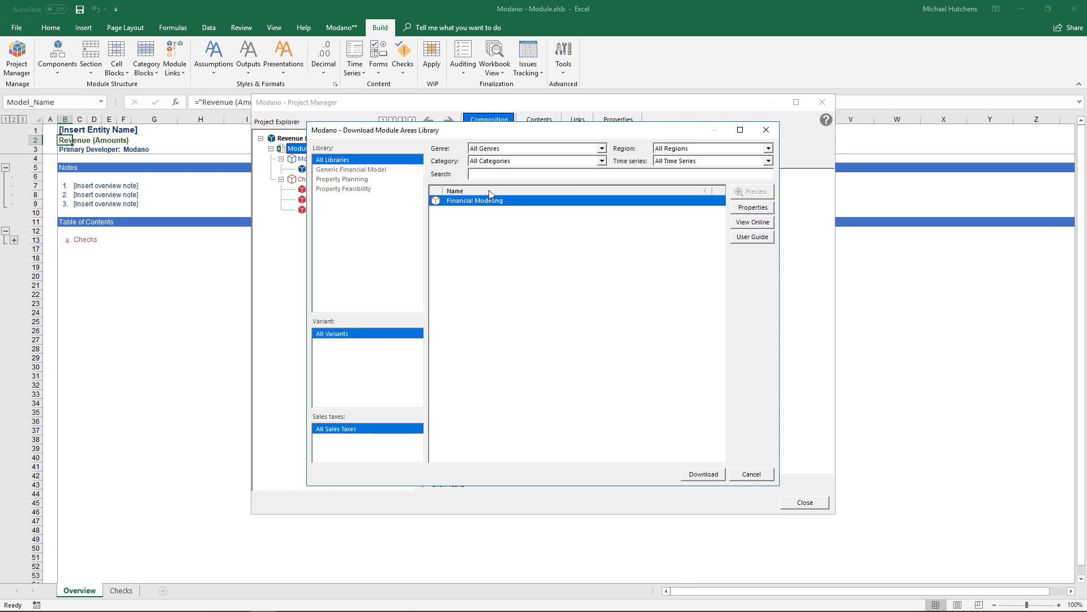
left_click(703, 475)
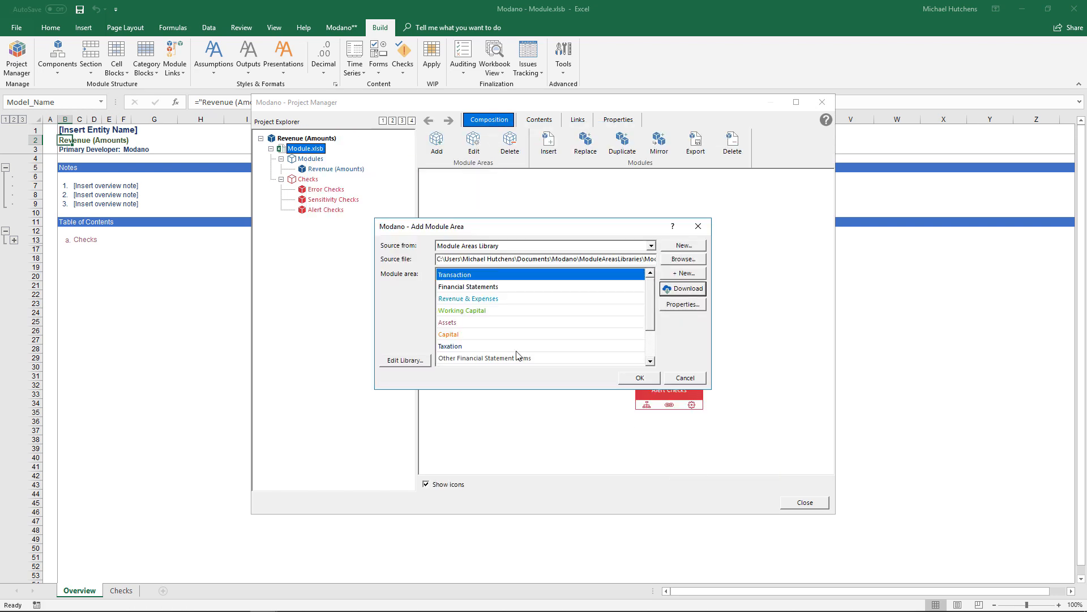
left_click(479, 300)
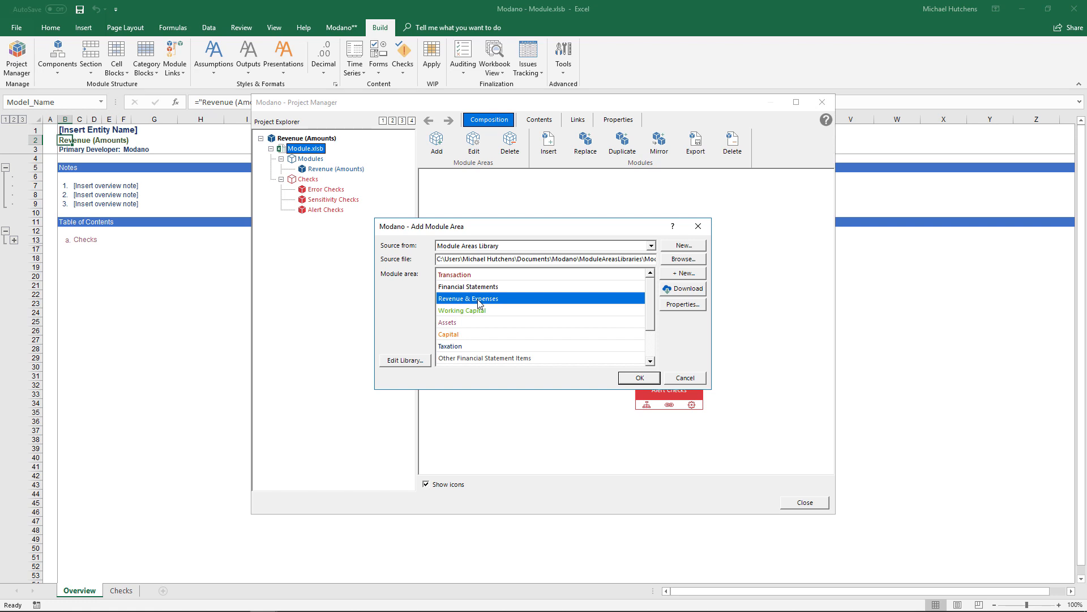
left_click(640, 379)
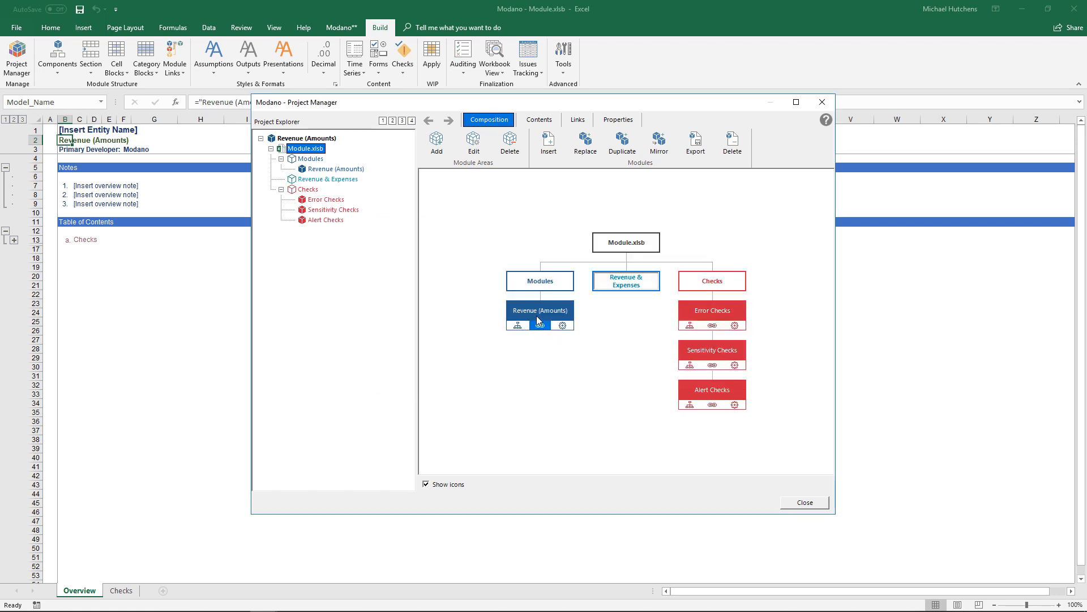
- Move the Revenue (Amounts) module into the Revenue & Expenses area and delete the empty Modules area
left_click_drag(537, 320, 612, 307)
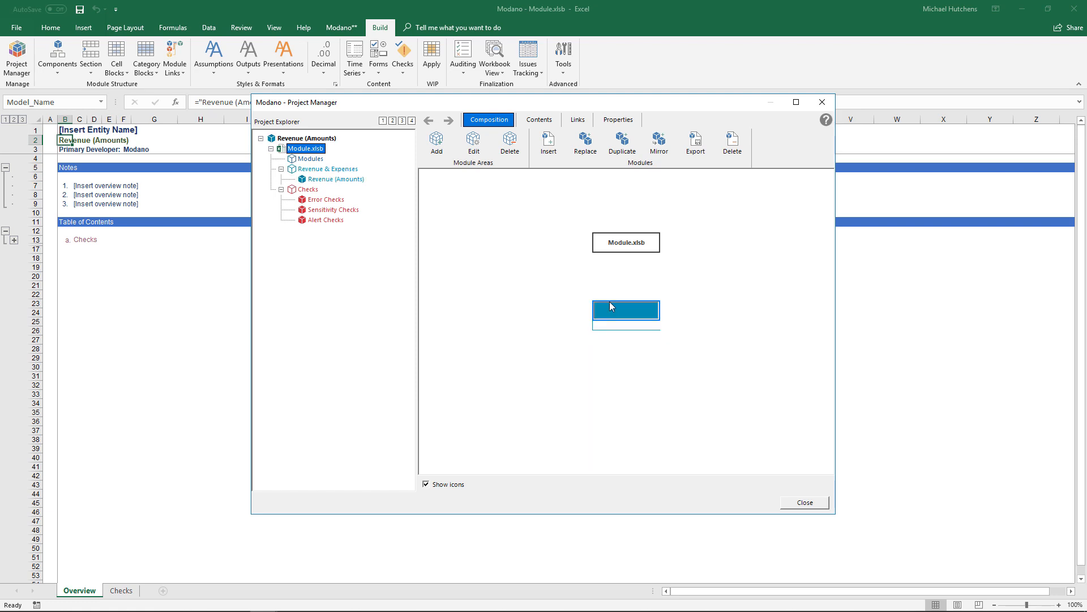
left_click(547, 285)
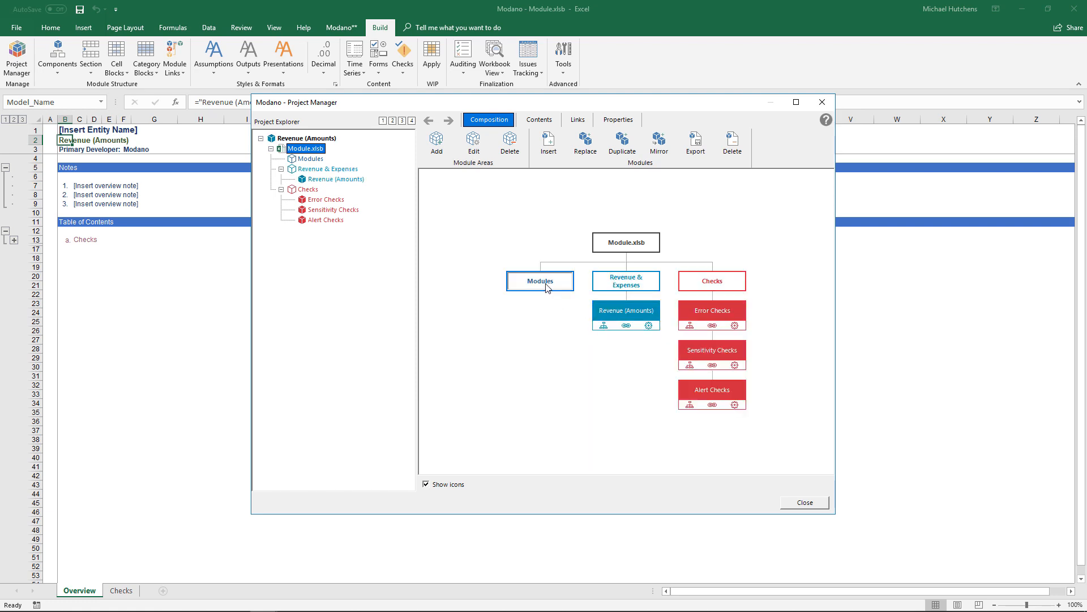
key("Delete")
left_click(615, 335)
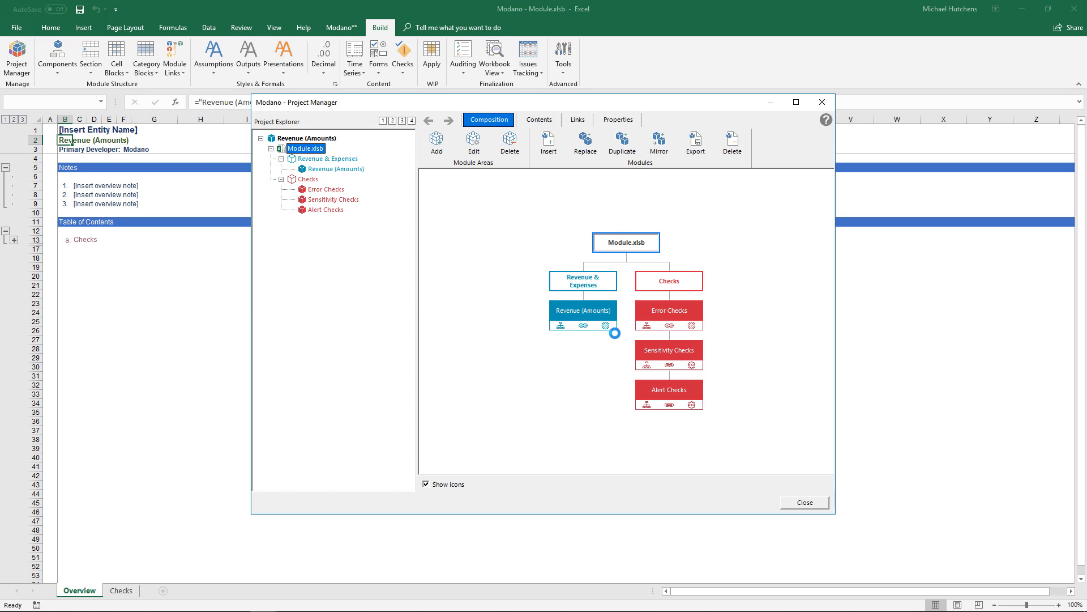
left_click(804, 504)
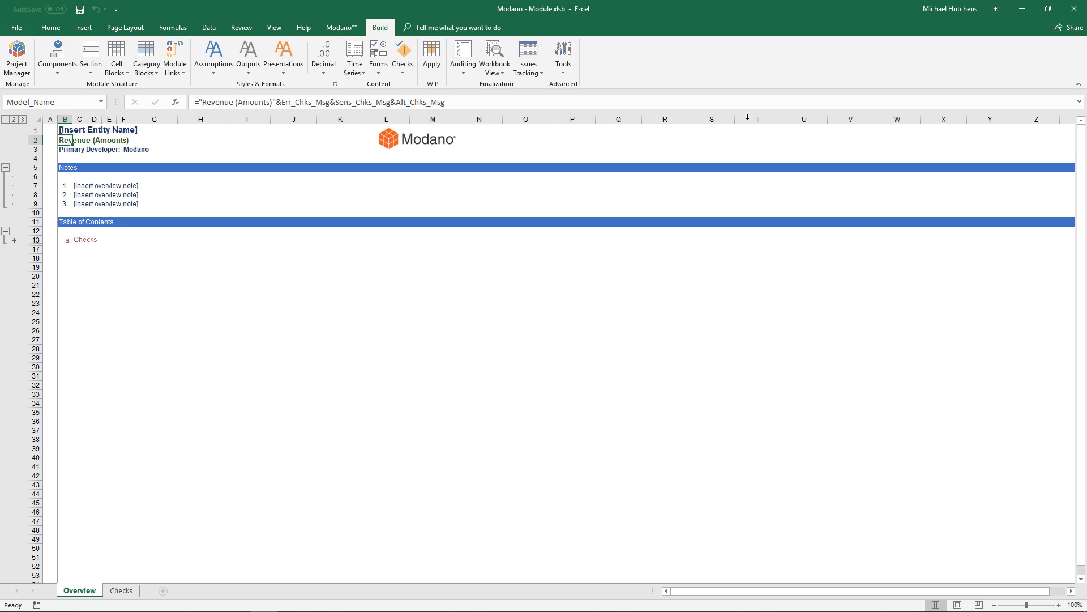
- Insert the Time Series (Annual) module for the United States region into the workbook
left_click(355, 28)
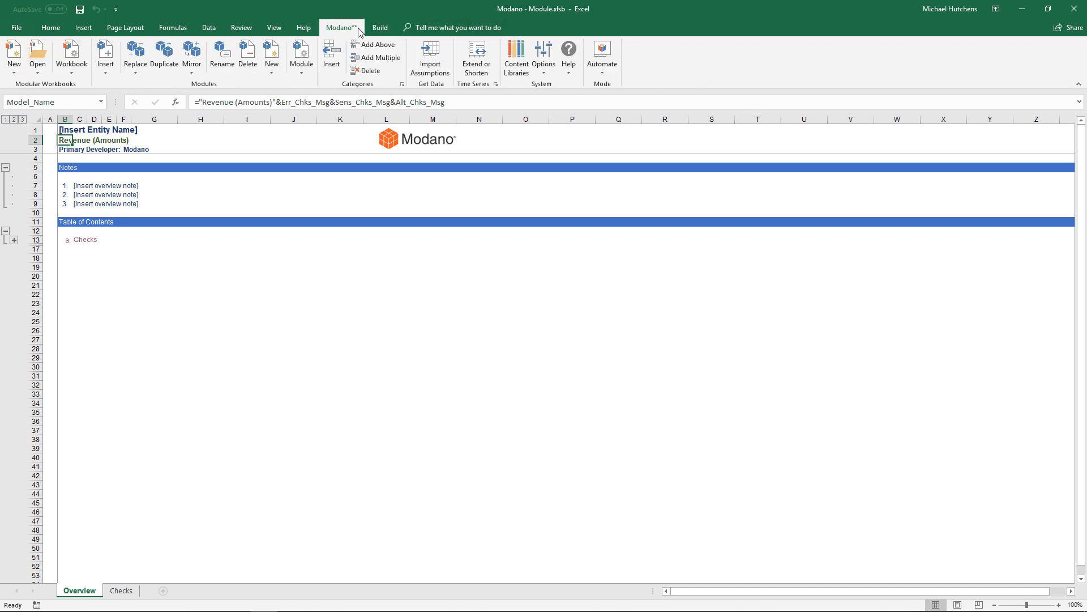
left_click(103, 67)
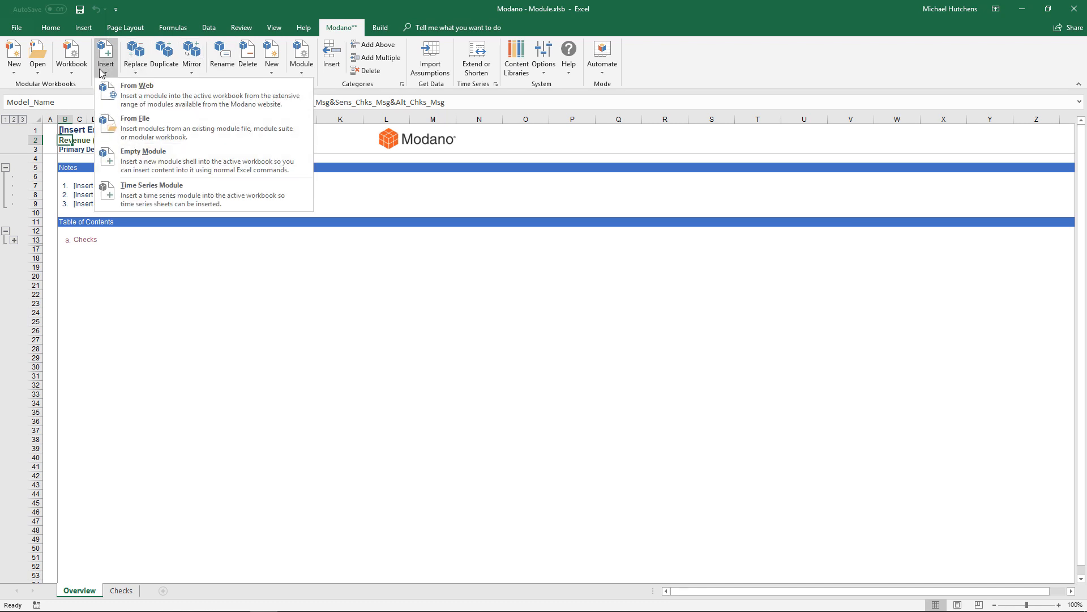
left_click(129, 201)
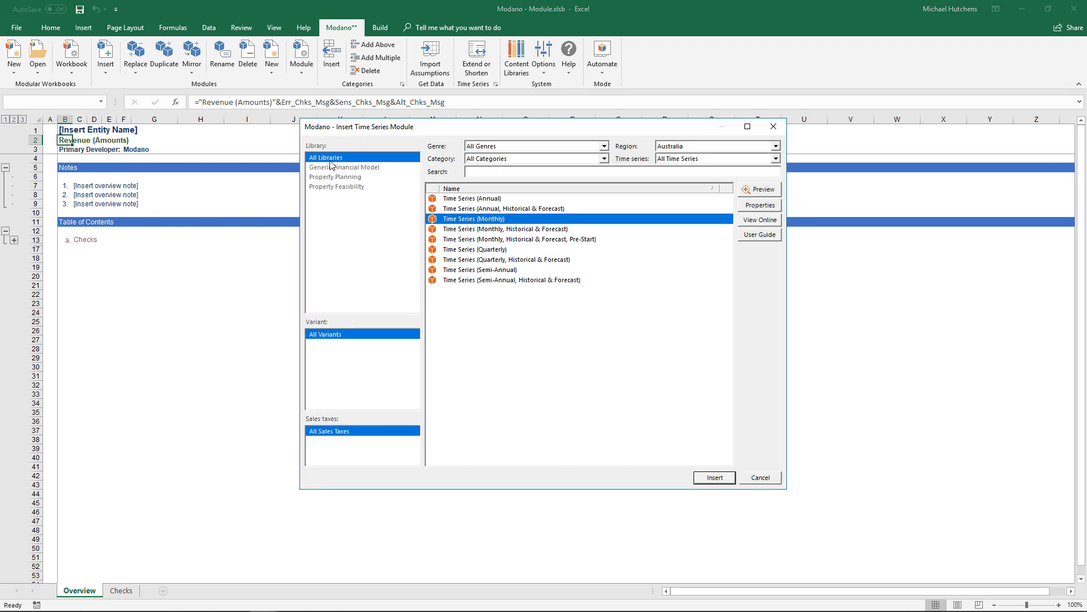
left_click(477, 200)
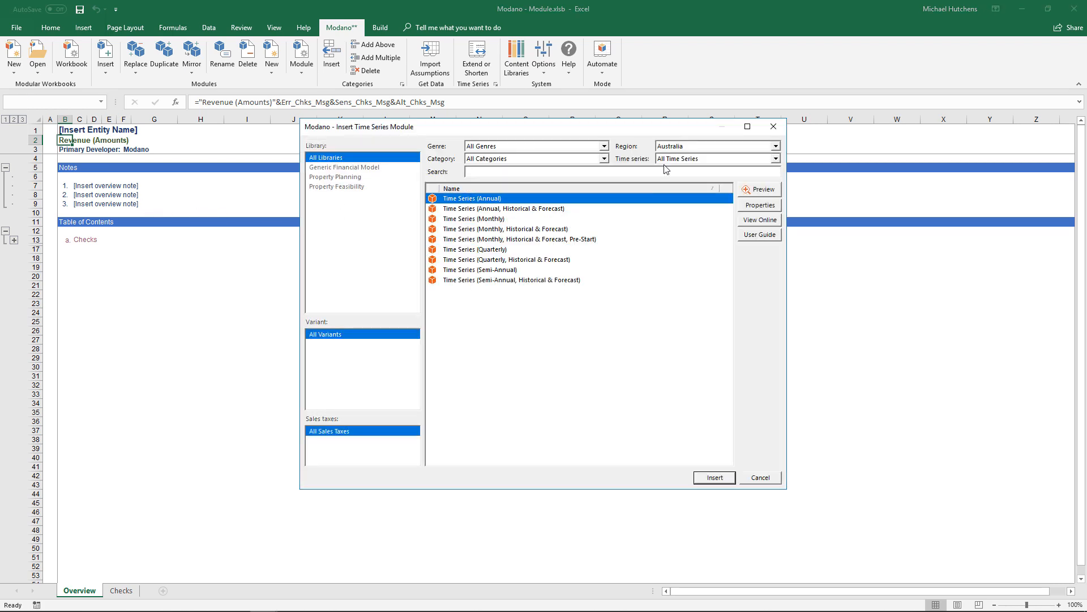
left_click(677, 146)
left_click(683, 186)
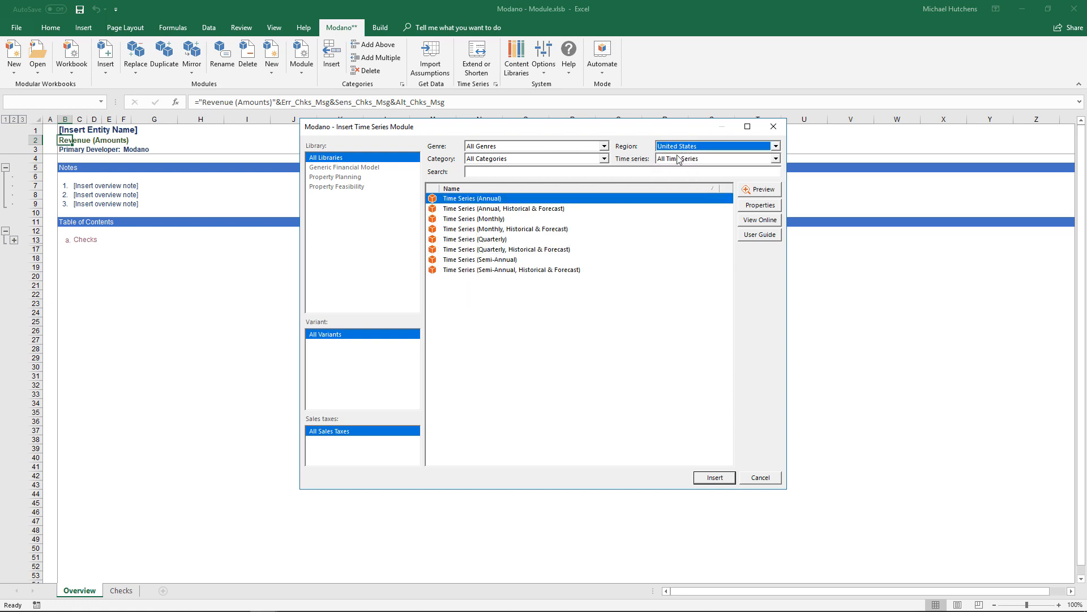
left_click(459, 201)
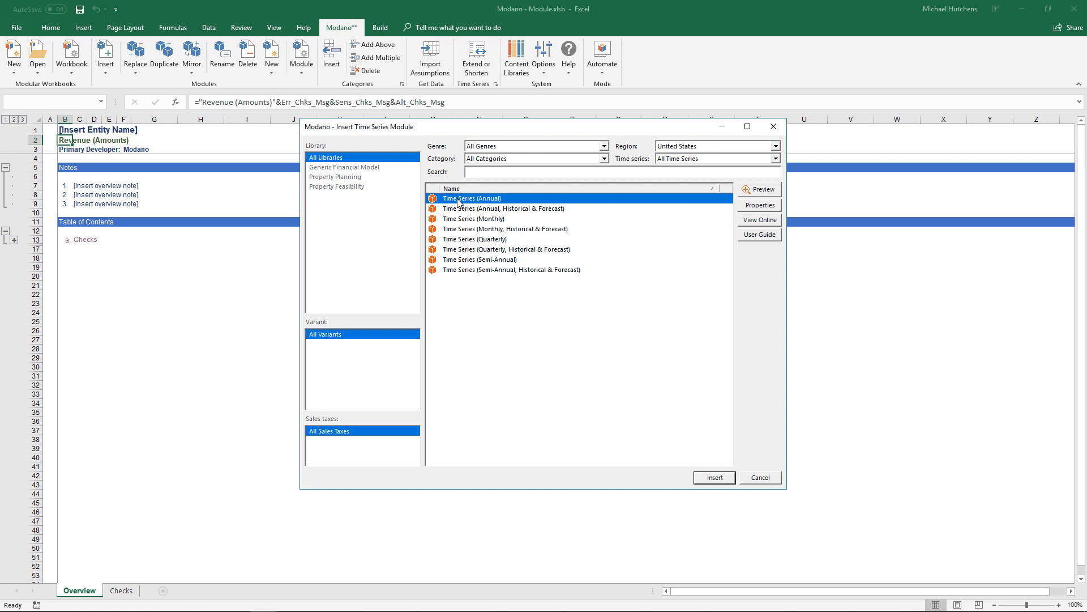
left_click(716, 478)
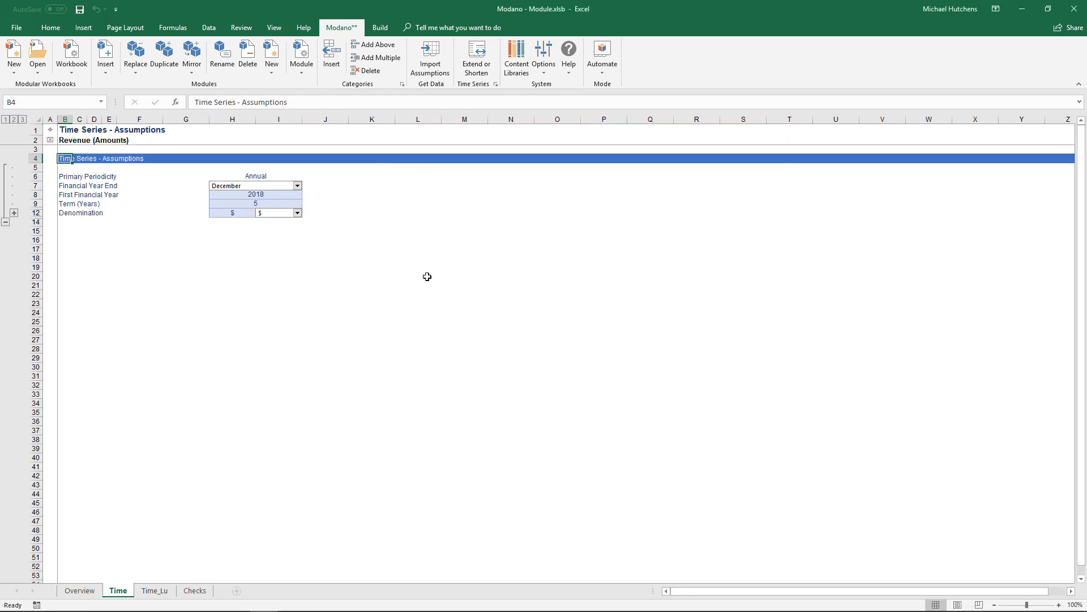
- Browse the time series assumptions and lookups sheets by following the table of contents links on the Overview sheet
left_click(51, 131)
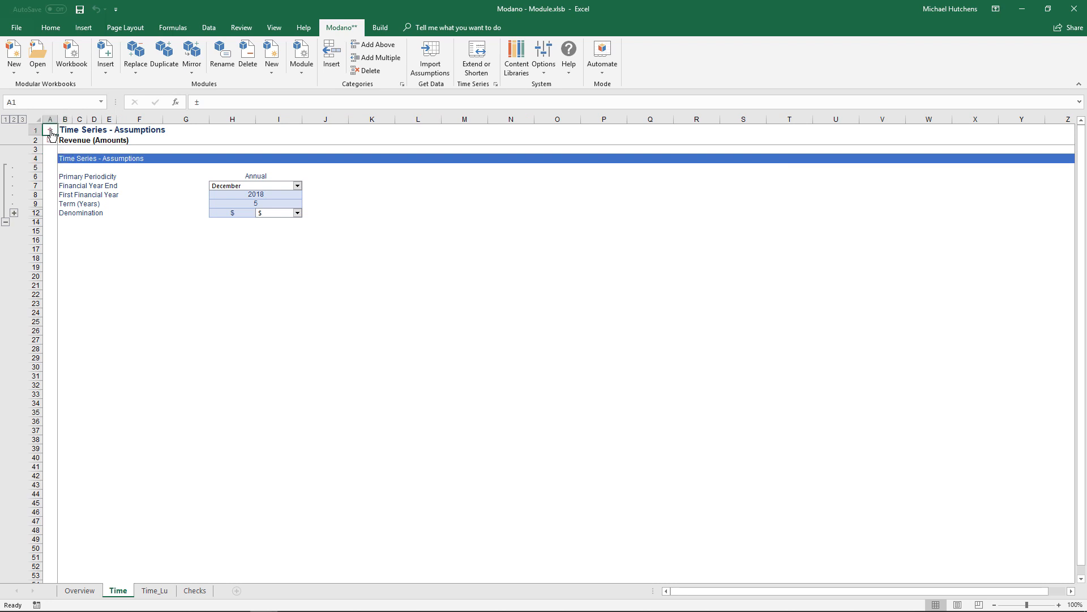
left_click(51, 133)
left_click(90, 253)
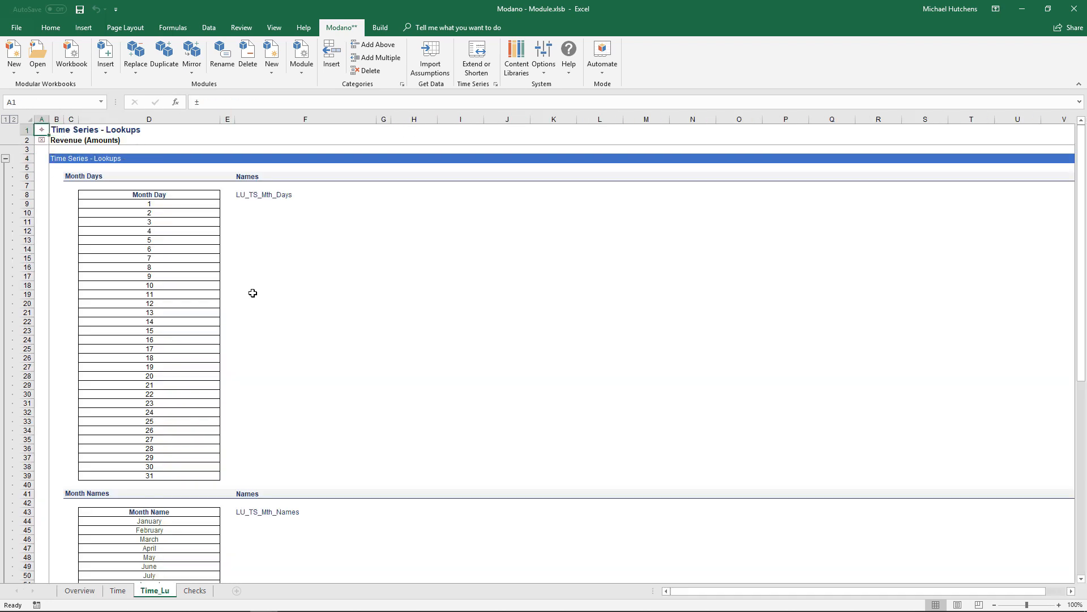
left_click(40, 131)
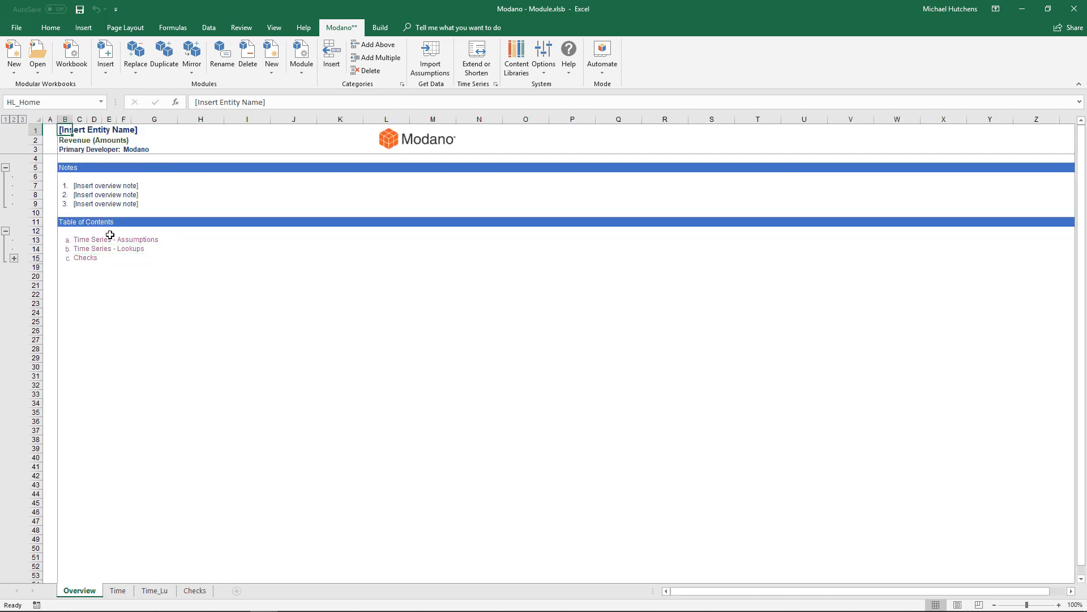
left_click(111, 238)
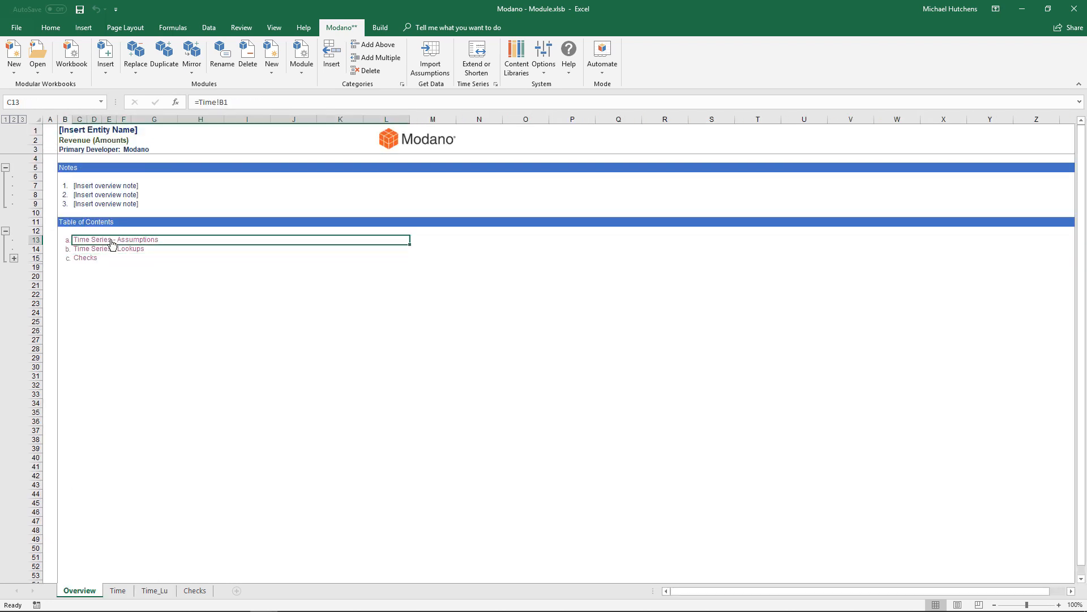
- Insert a Time Series Assumptions sheet with annual periods after the Time sheet, updating the table of contents
right_click(123, 595)
left_click(498, 363)
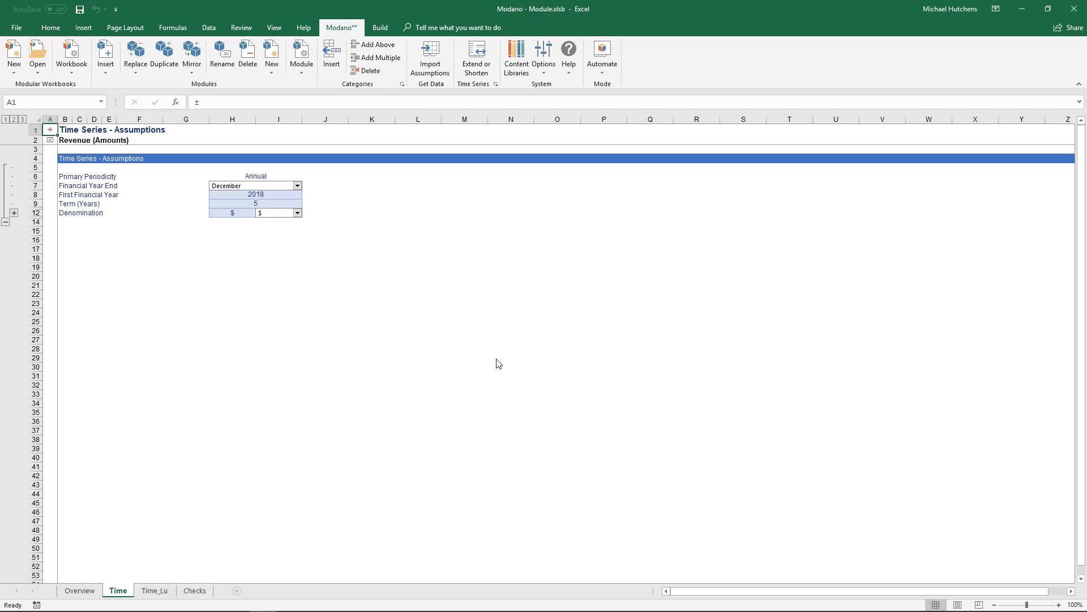
left_click(479, 284)
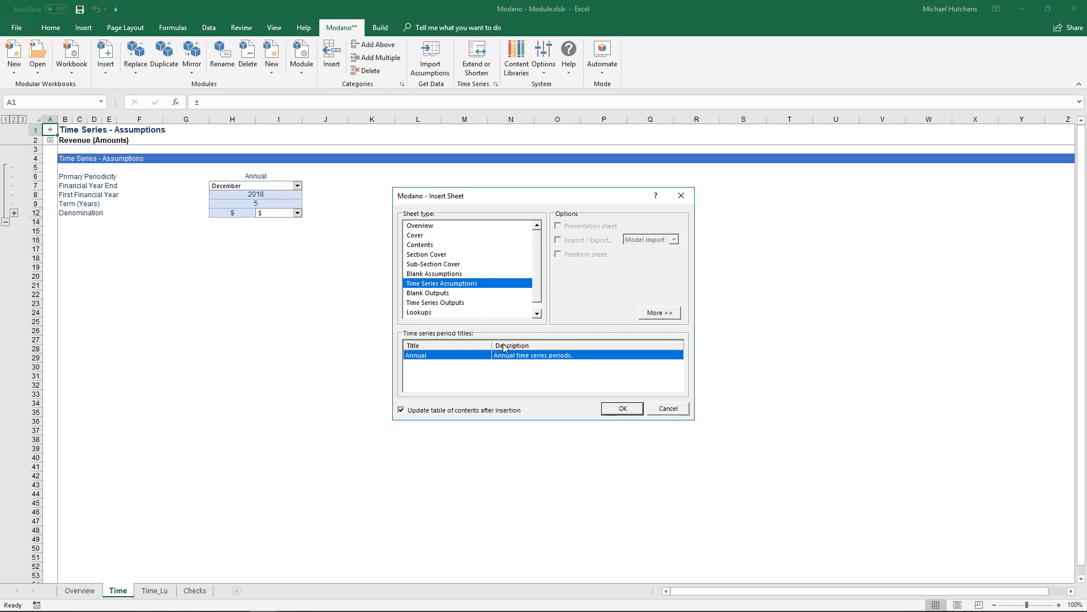
left_click(619, 413)
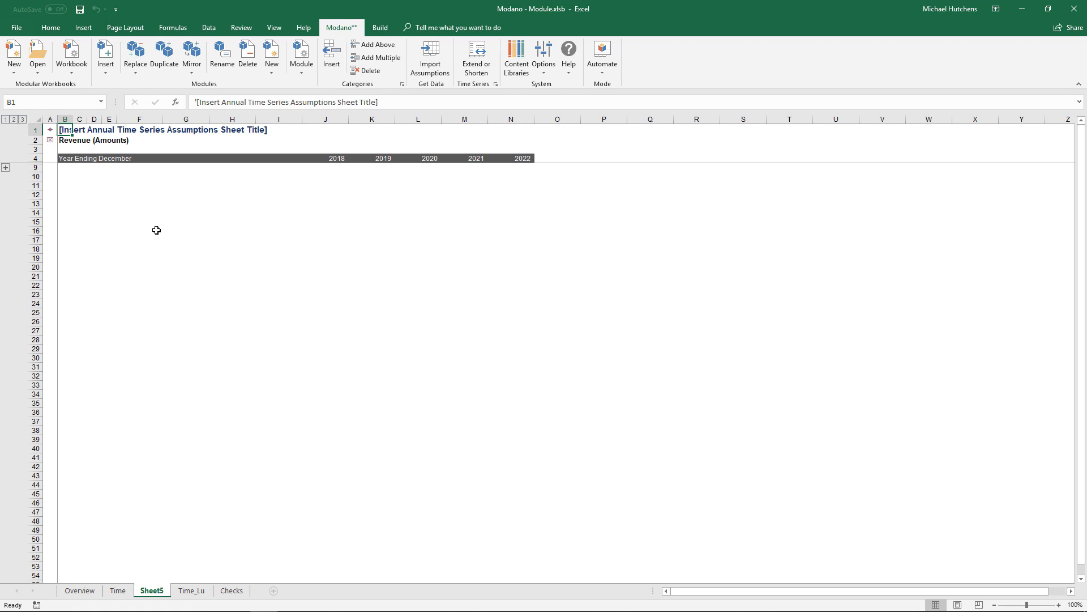
- Add a Revenue (Amounts) module component to the new assumptions sheet, below the current selection
left_click(380, 27)
left_click(62, 75)
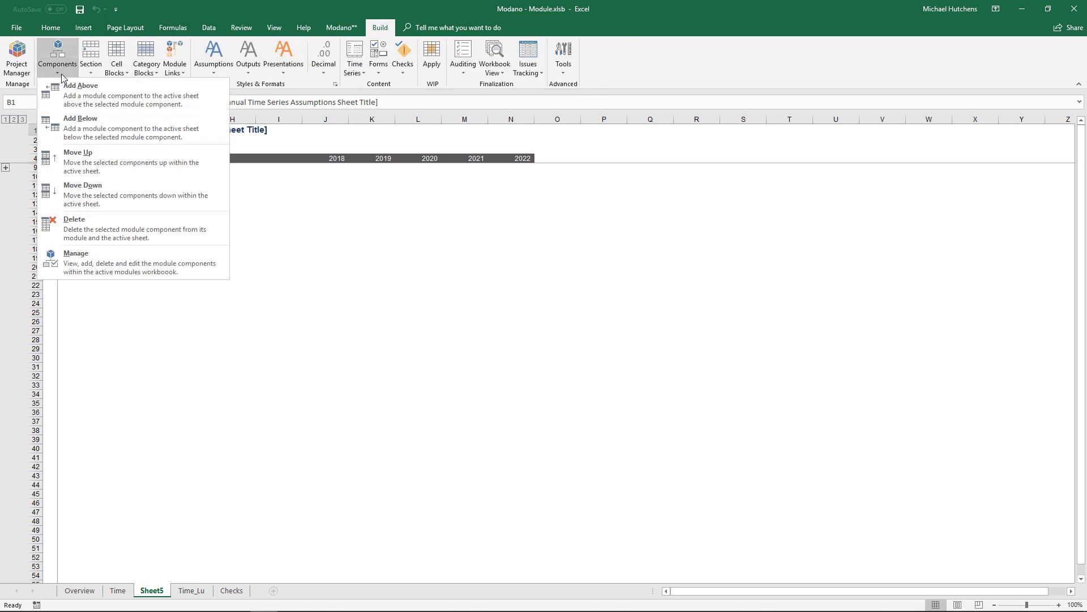
left_click(69, 124)
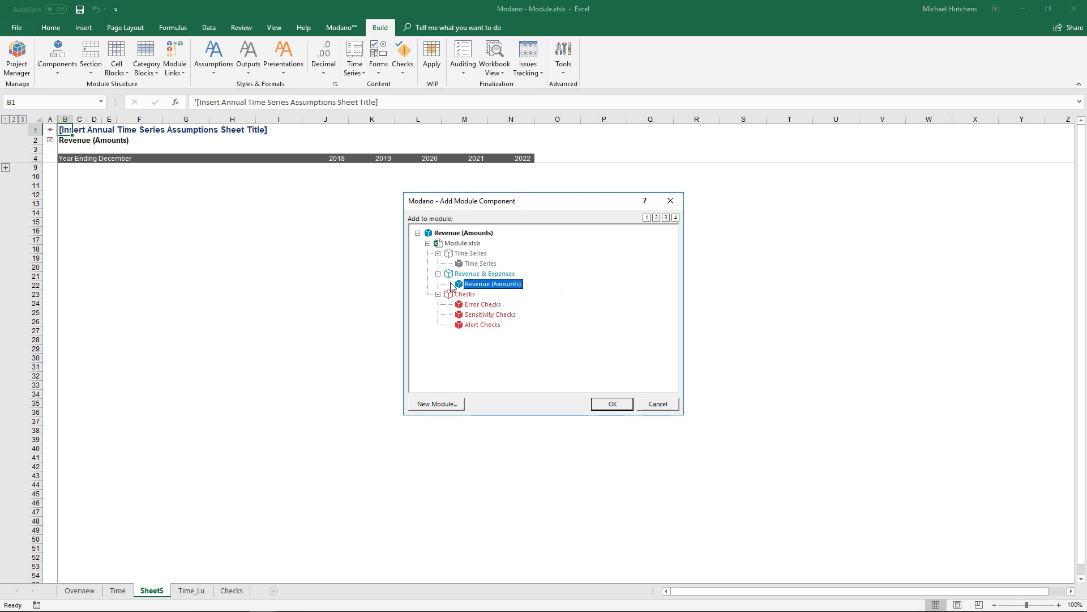
left_click(612, 408)
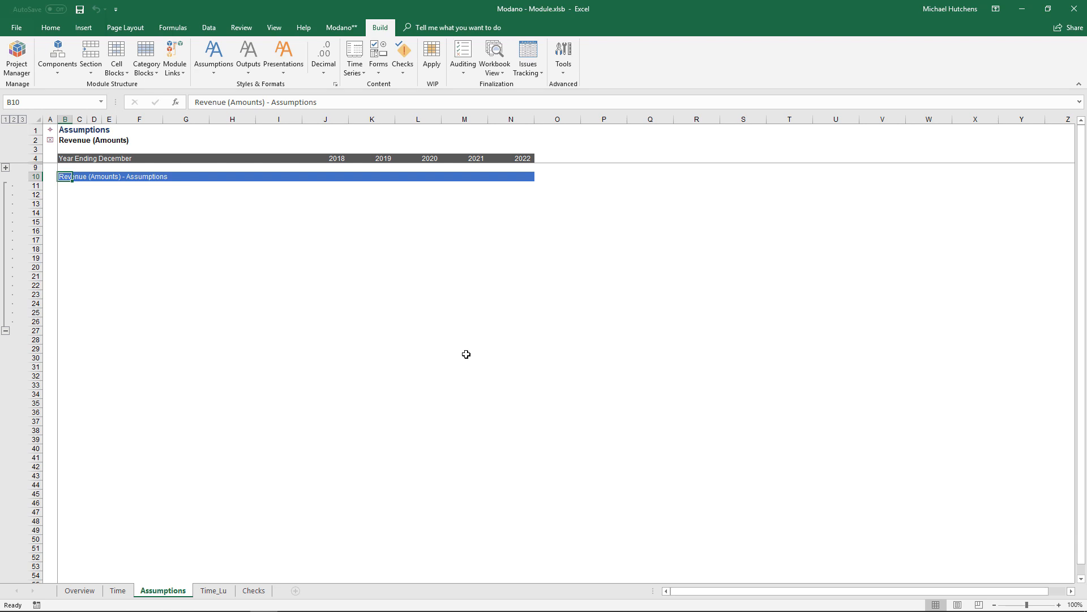
- Examine the extent of the Revenue (Amounts) component on the Assumptions sheet by selecting cells inside it, its rows and its full range
left_click(293, 248)
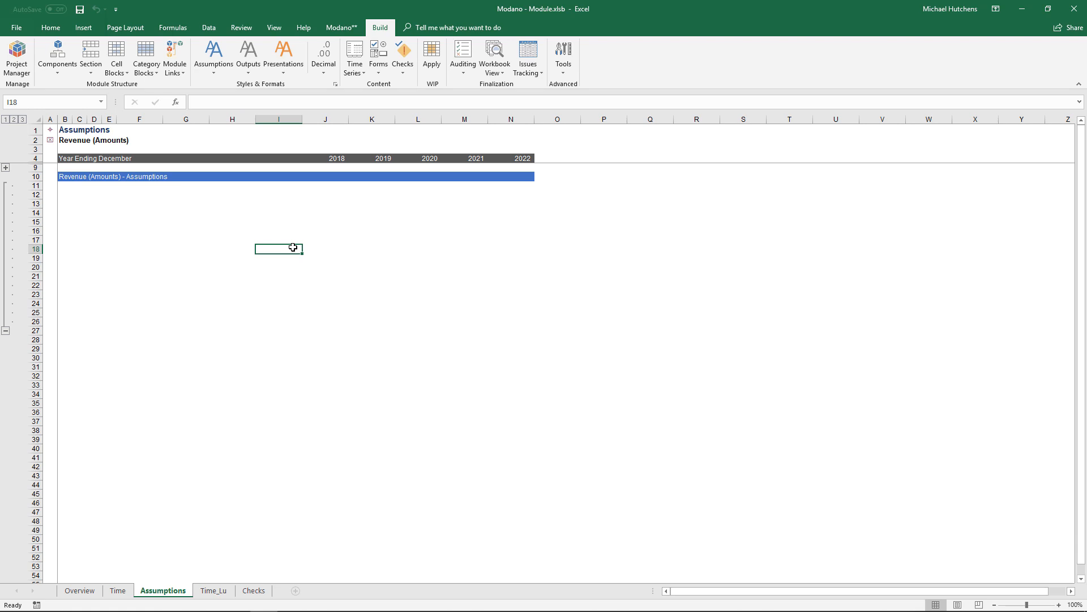
left_click(121, 220)
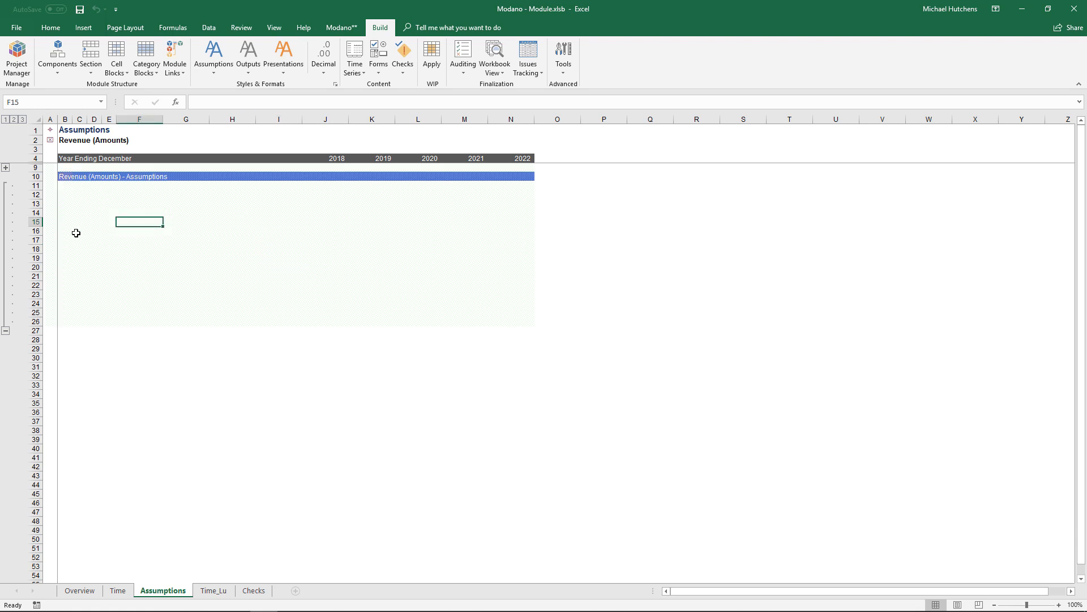
left_click_drag(32, 167, 34, 330)
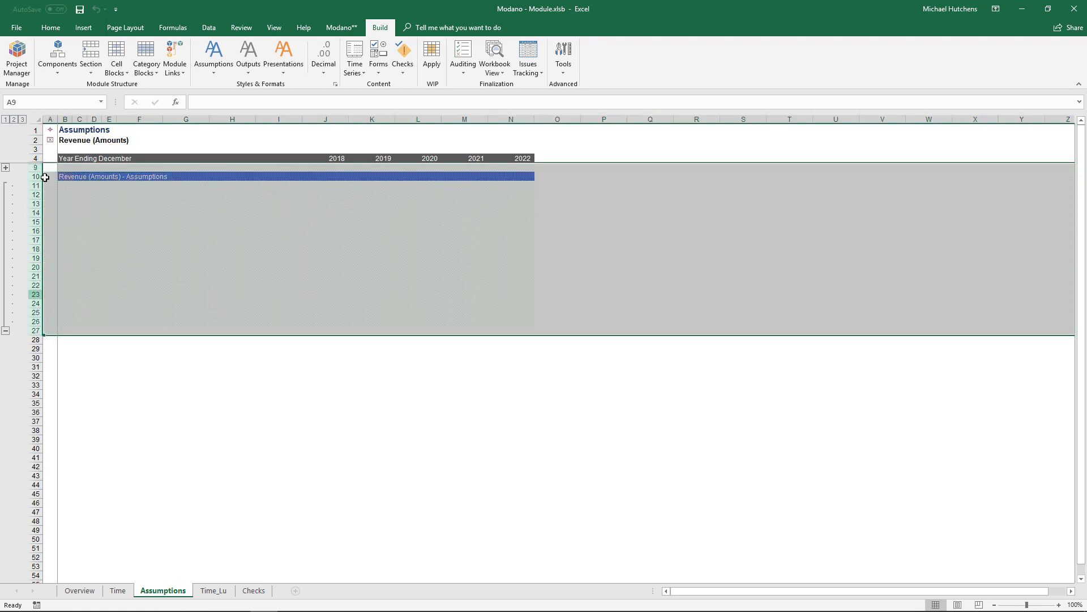
left_click_drag(51, 166, 510, 317)
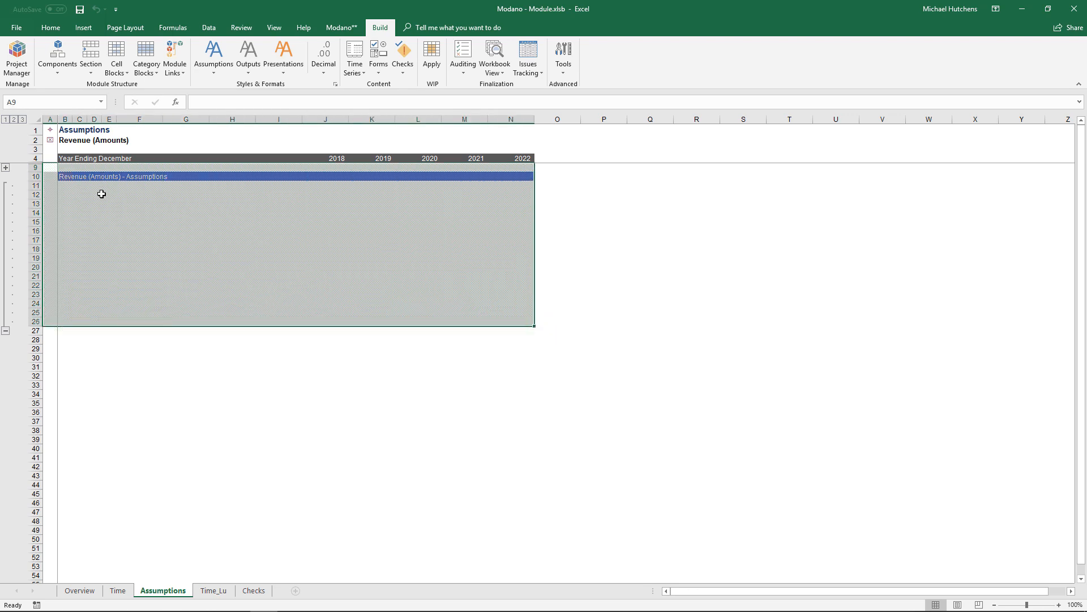
left_click(46, 184)
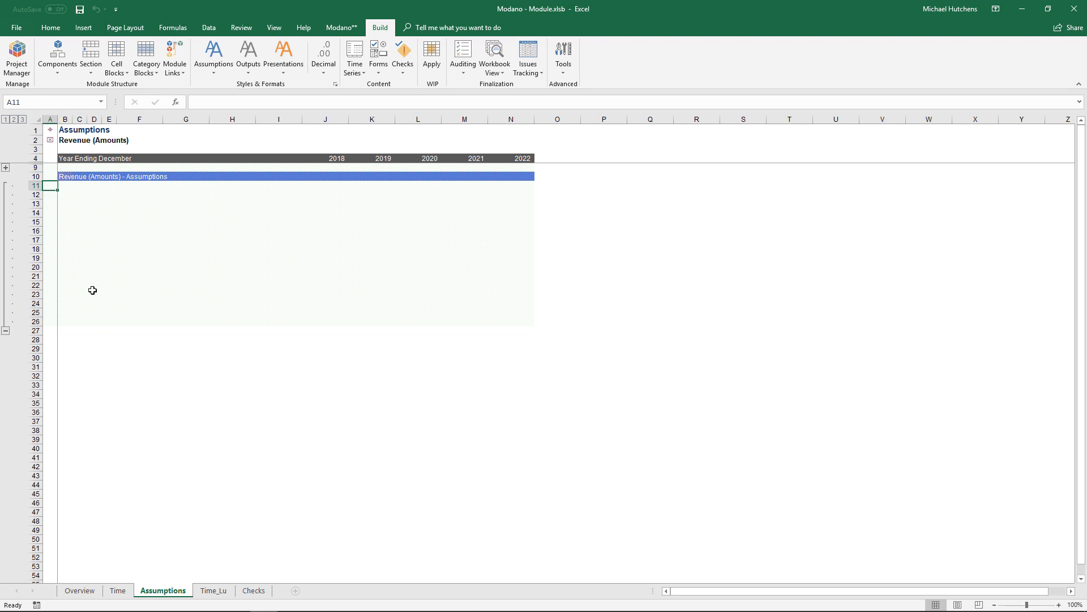
- Insert a Time Series Outputs sheet with annual periods after the Assumptions sheet, updating the table of contents
right_click(166, 595)
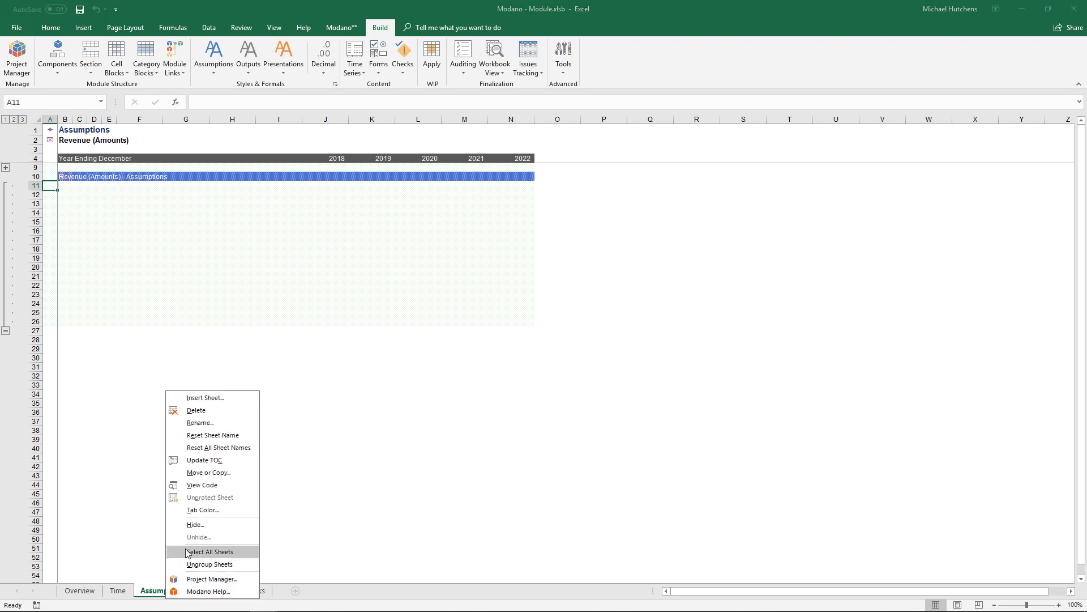
left_click(193, 396)
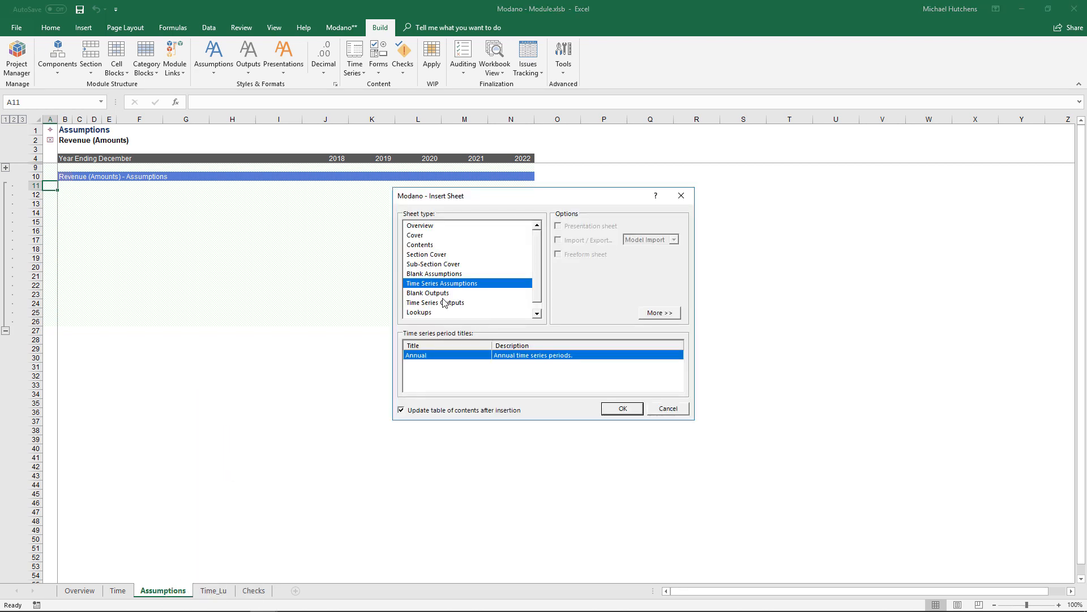
left_click(446, 302)
left_click(623, 409)
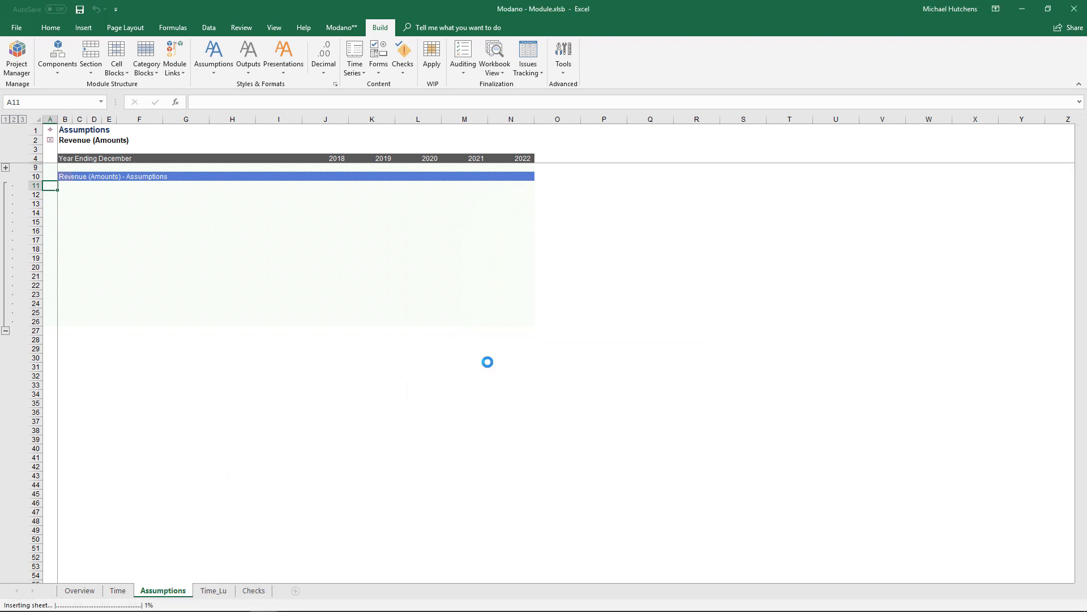
- Add a Revenue (Amounts) module component to the new outputs sheet, without an outputs summary component
left_click(59, 71)
left_click(80, 120)
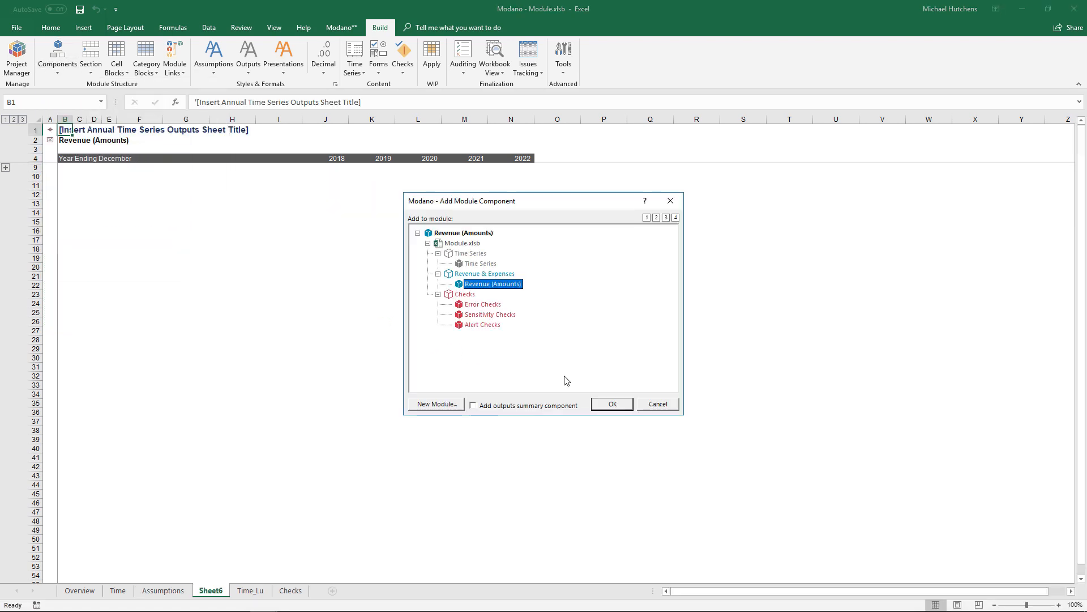
left_click(613, 405)
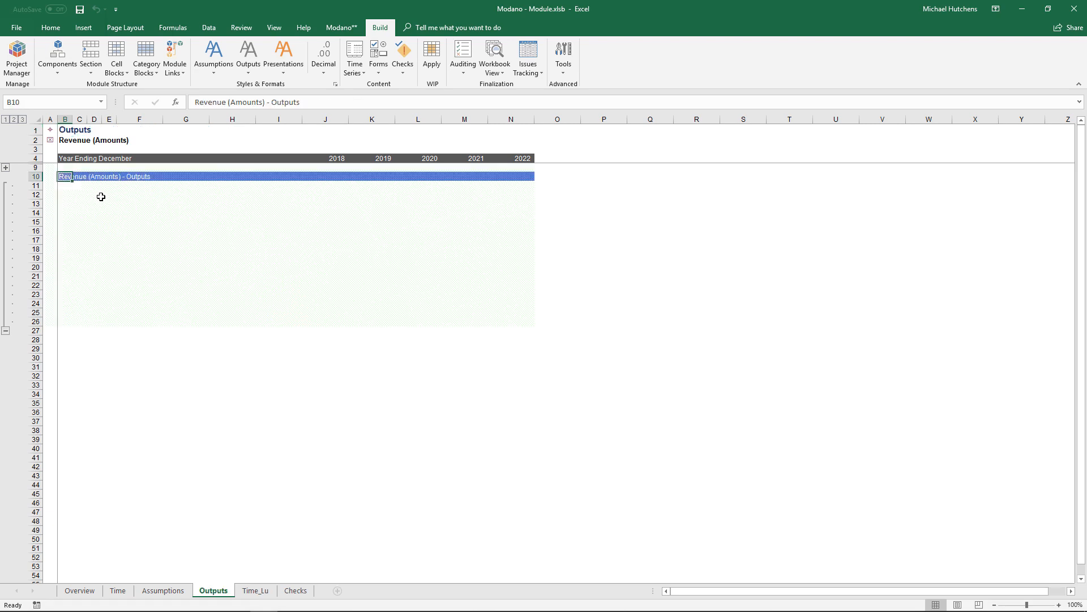
- Review the table of contents on the Overview sheet and follow its link to the Assumptions sheet
left_click(163, 590)
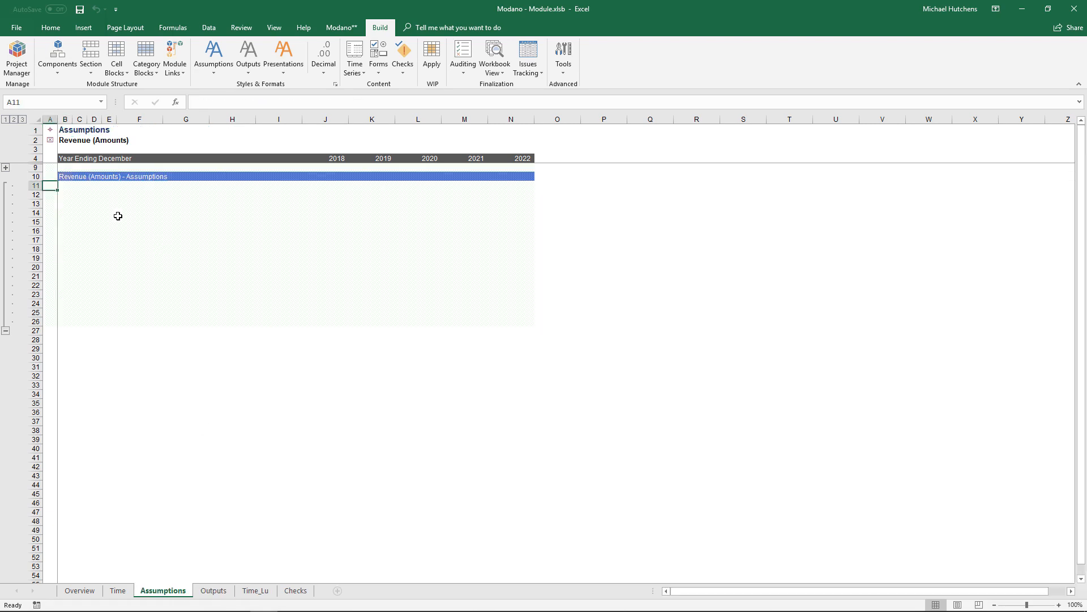
left_click(50, 131)
left_click(51, 131)
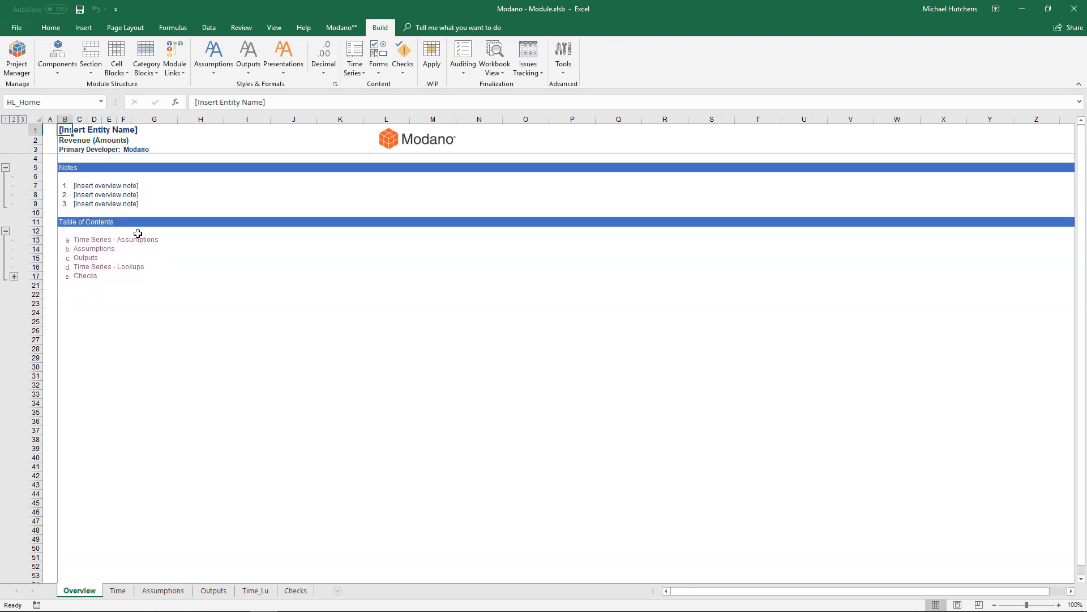
left_click(90, 251)
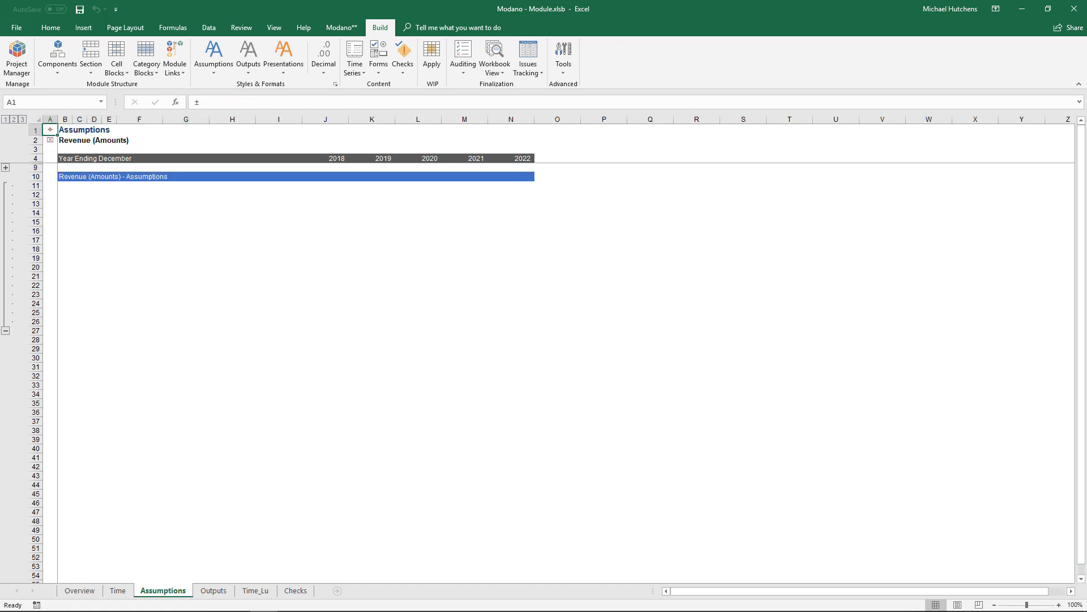
- View the composition of the Revenue (Amounts) module in the Project Manager and go to its assumptions component
left_click(17, 57)
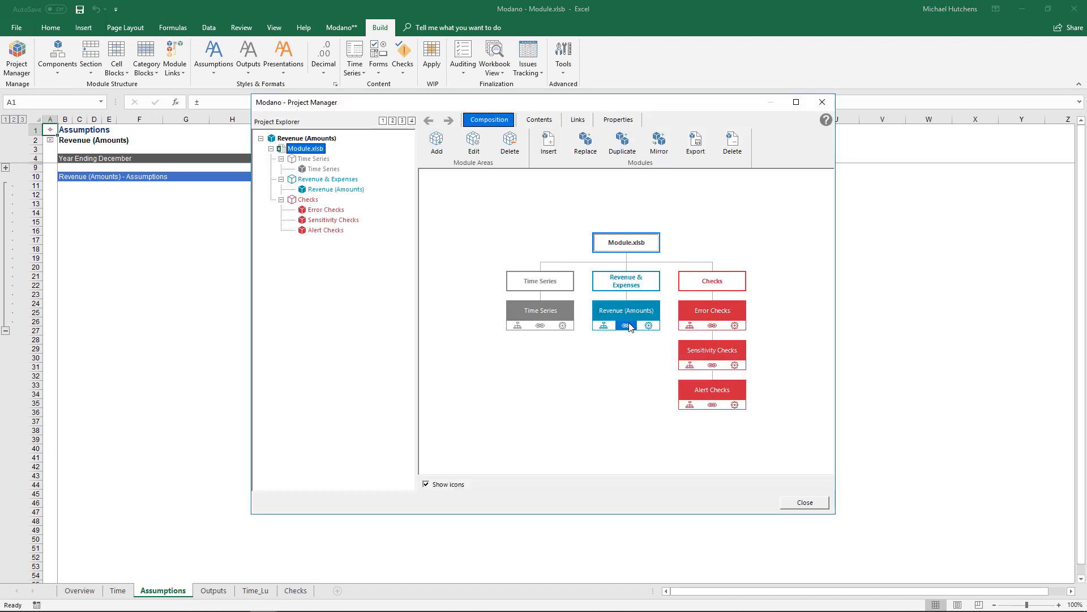
left_click(338, 180)
left_click(338, 189)
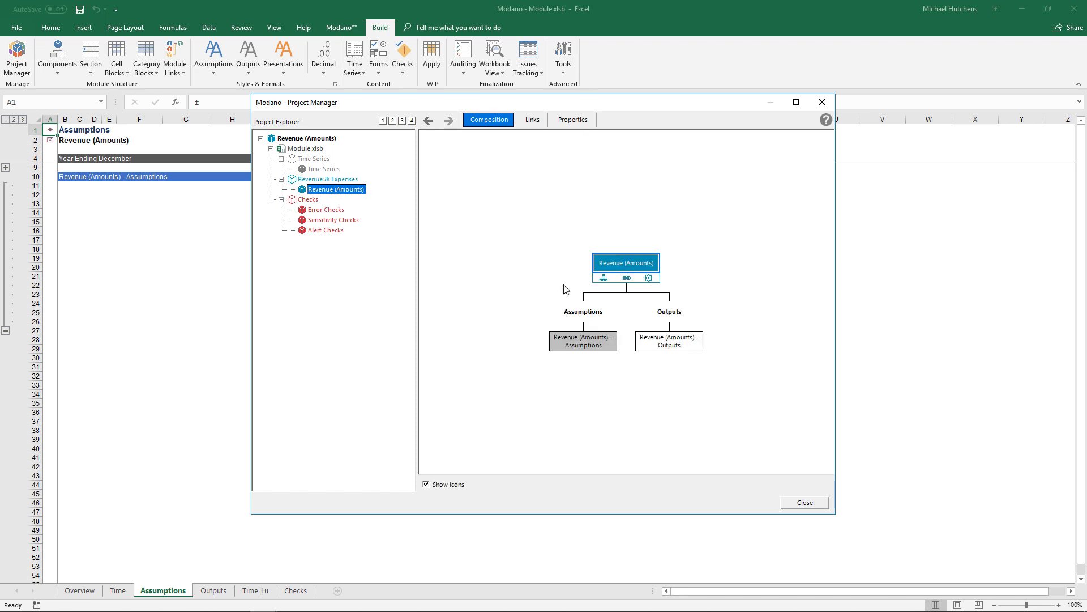
double_click(589, 343)
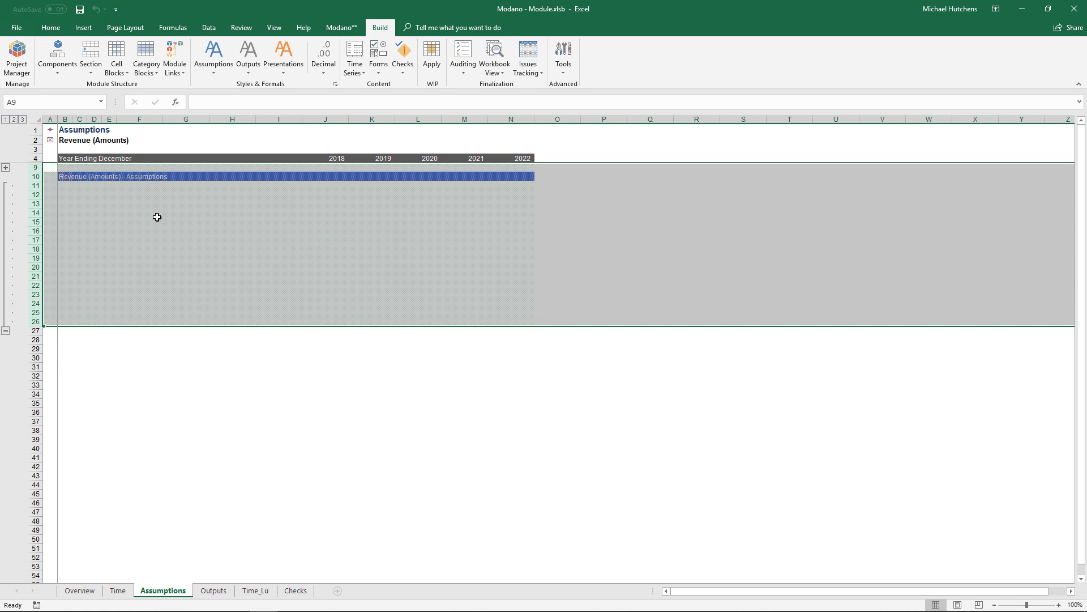
- Insert a new user-defined category block named Revenue with 3 categories and a total row at cell B12 of the Assumptions sheet
left_click(65, 196)
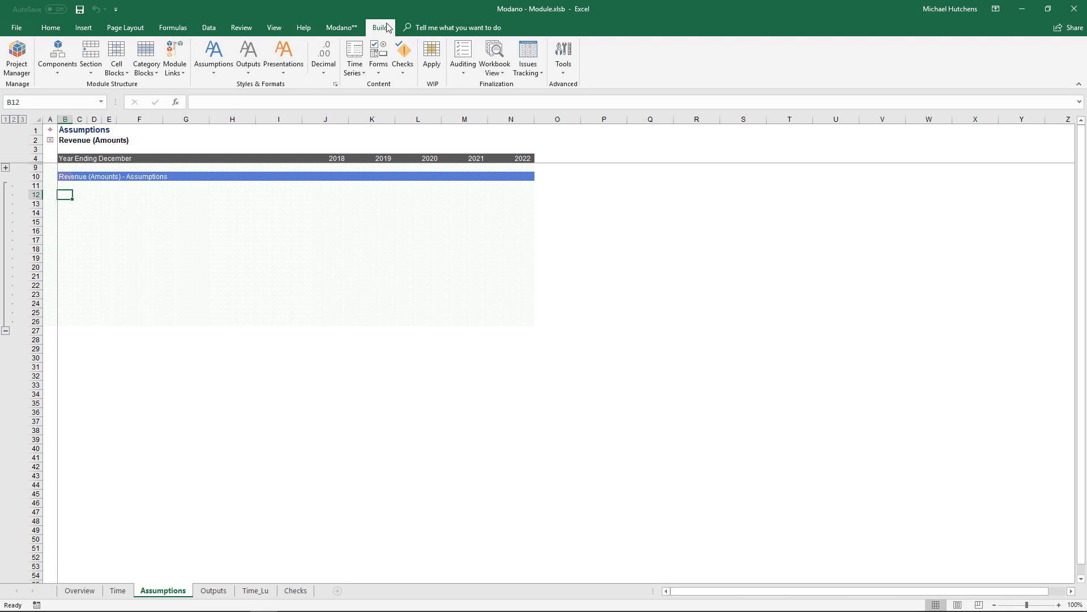
left_click(139, 72)
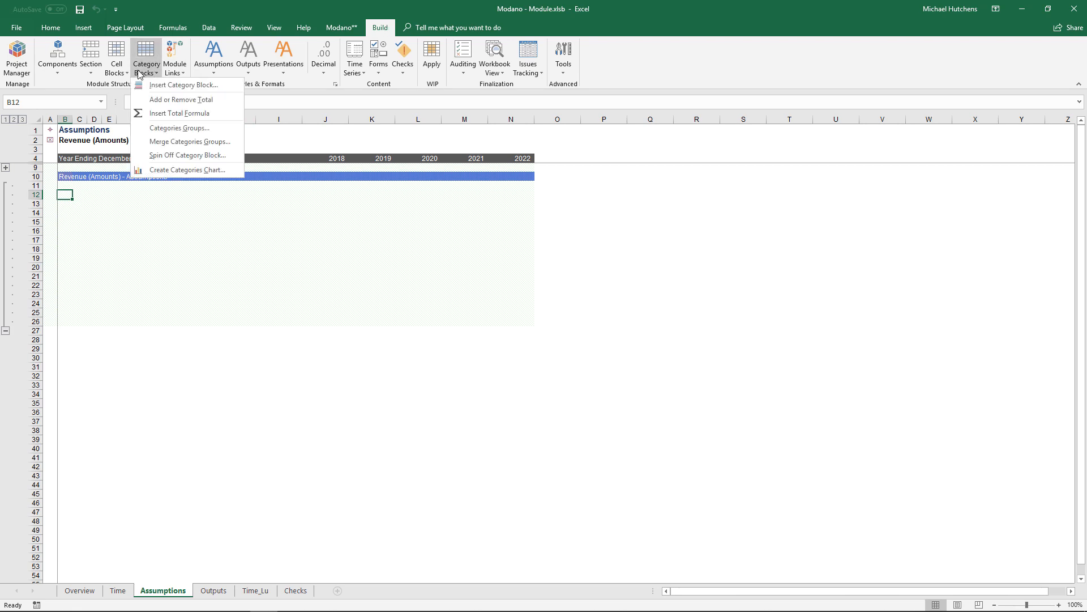
left_click(148, 85)
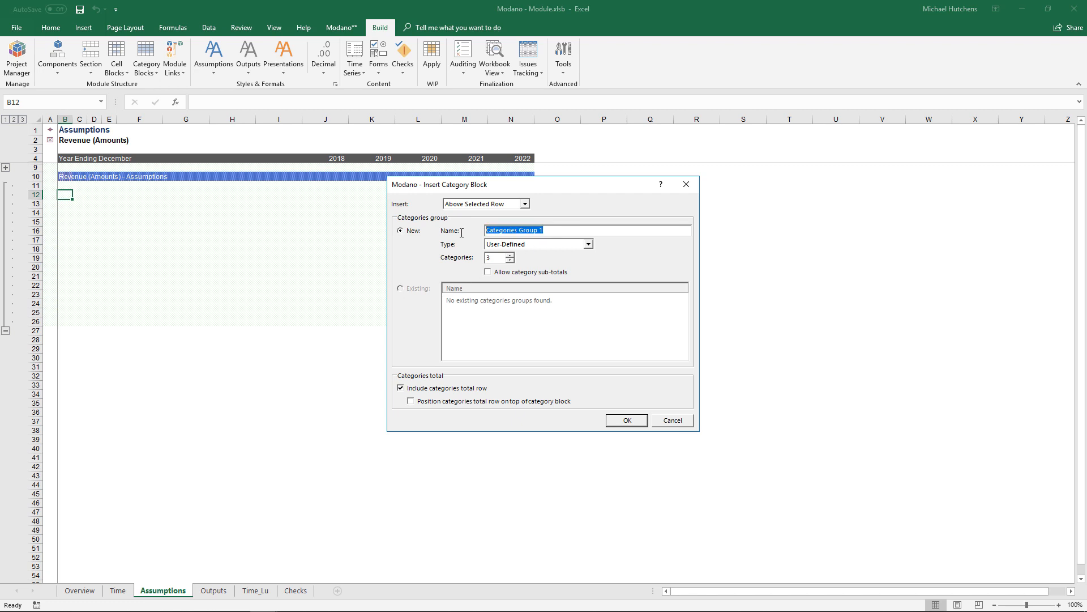
type("Revenue")
left_click(626, 421)
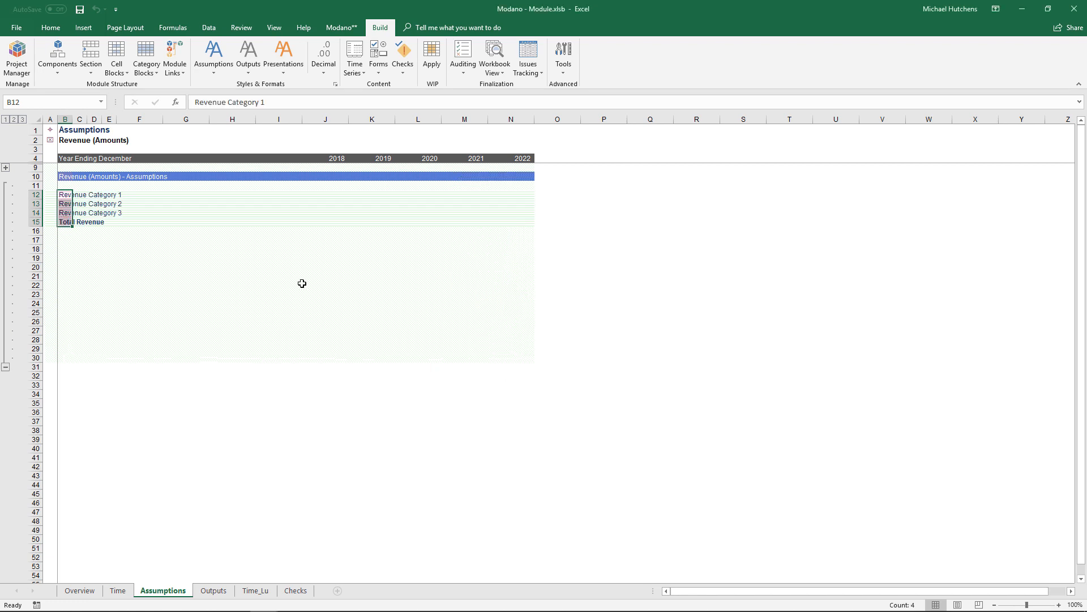
- Create an expenses category block directly on the sheet by entering Expenses Category 1 in cell B17
left_click(66, 241)
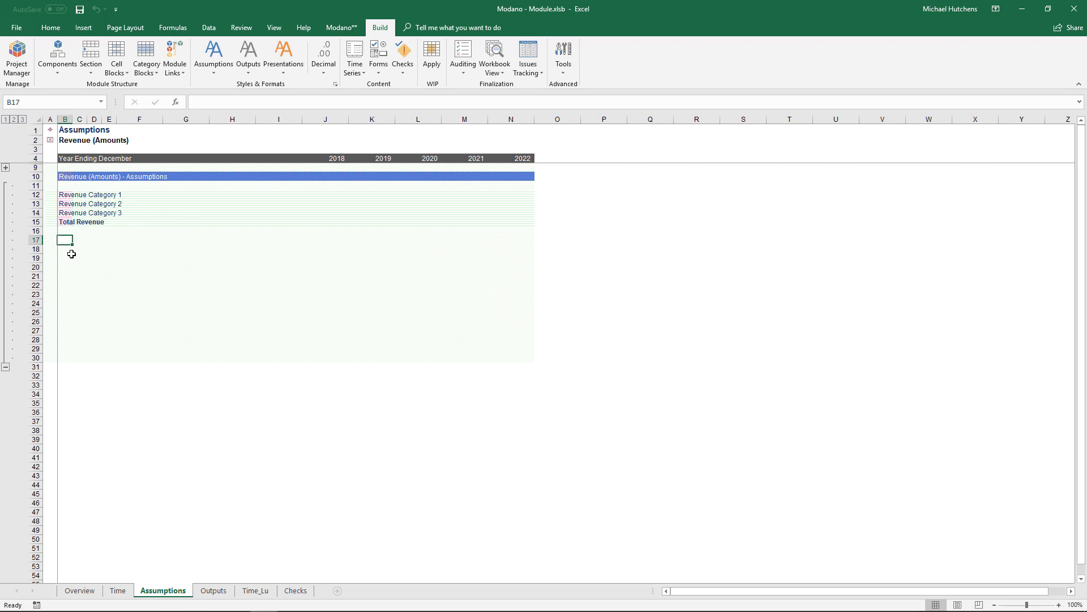
type("Exep")
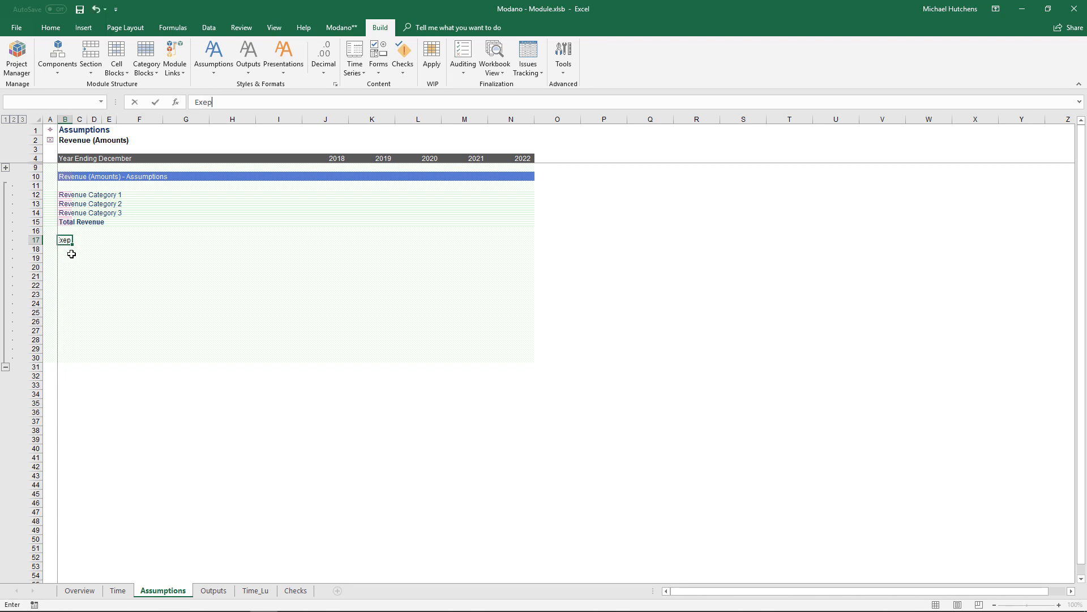
key("BackSpace")
key("BackSpace")
type("penses Car")
key("BackSpace")
key("BackSpace")
type("ategory 1")
key("Return")
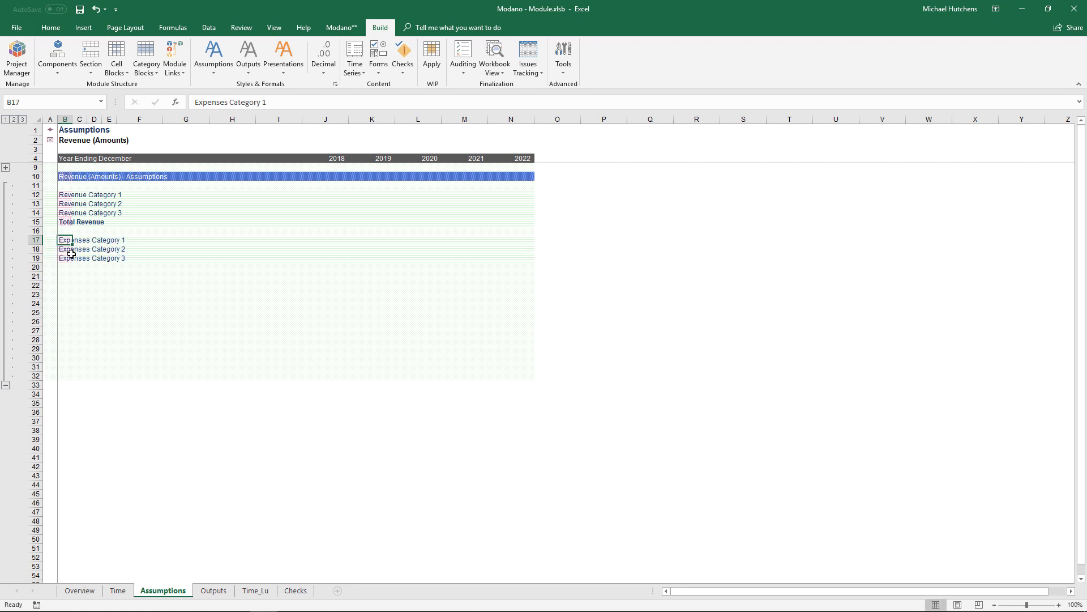
- Delete the rows of the three expenses categories below the revenue block
key("Down")
key("Down")
key("Up")
key("Up")
key("shift+space")
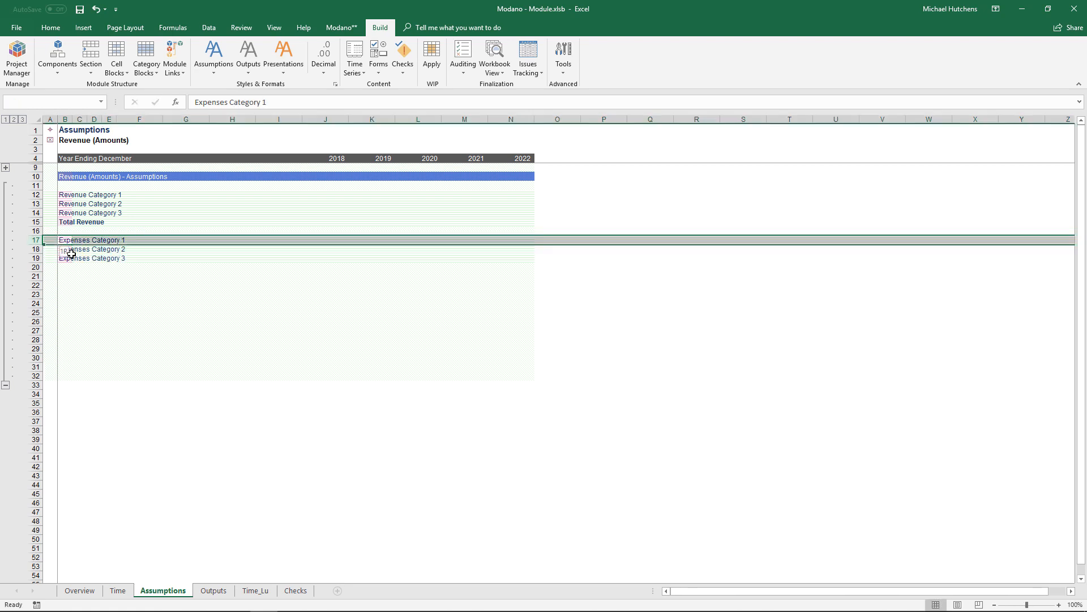
key("shift+Down")
key("shift+Down")
key("alt+e")
key("d")
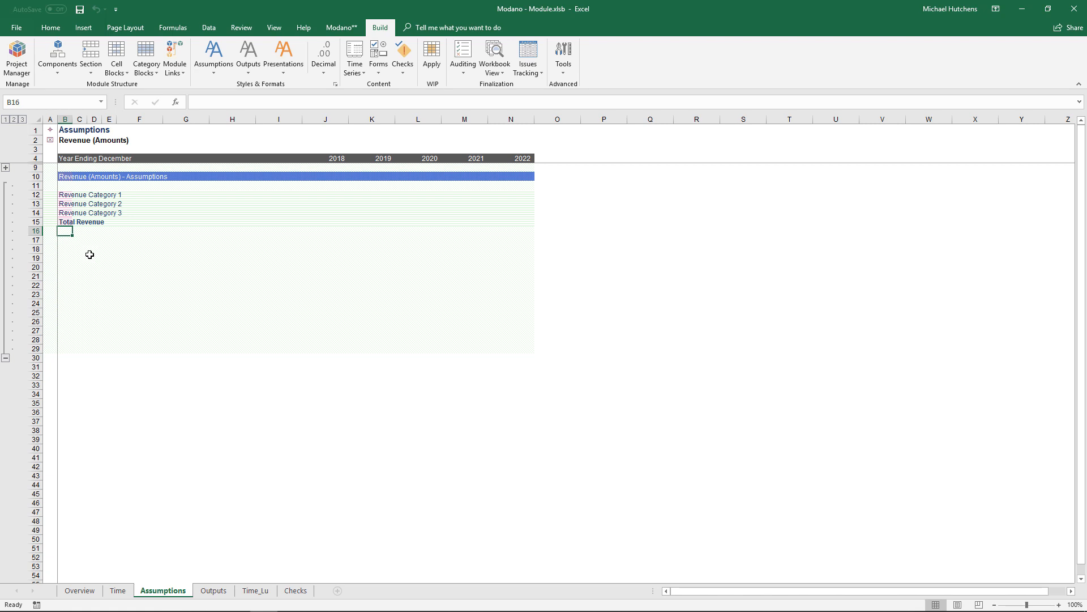
- Apply the assumptions heading style to the revenue category names, starting at cell B12
key("Up")
key("Up")
key("Up")
key("Up")
key("shift+Right")
key("shift+Right")
key("shift+Right")
key("shift+Right")
key("shift+Right")
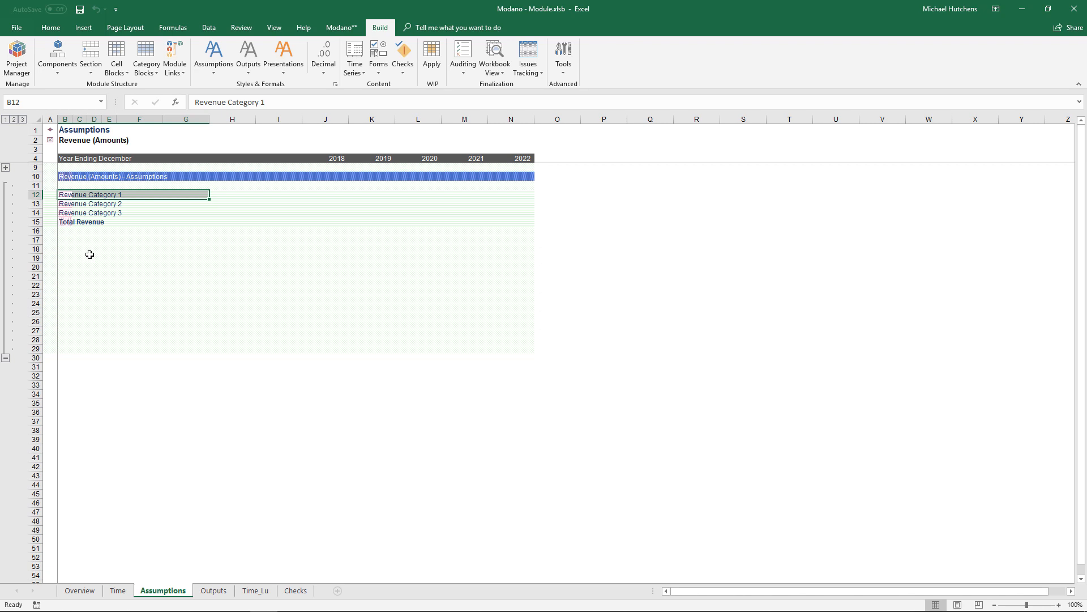
left_click(65, 195)
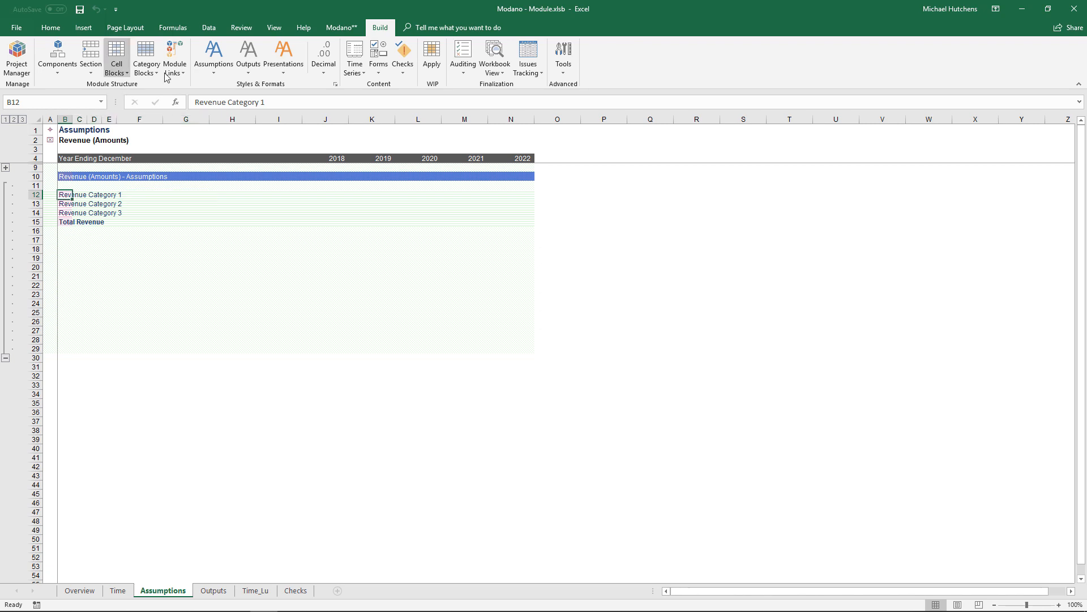
left_click(203, 68)
left_click(226, 100)
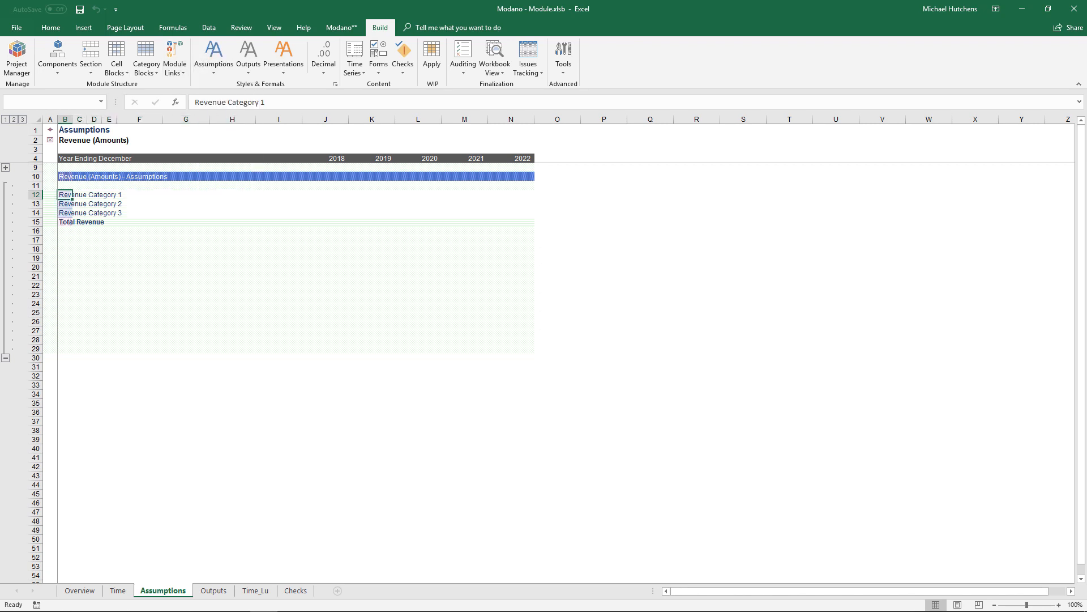
- Merge the revenue category name cells across columns B to G, starting from B12:G12
key("shift+Right")
key("shift+Right")
key("shift+Right")
key("shift+Right")
key("shift+Right")
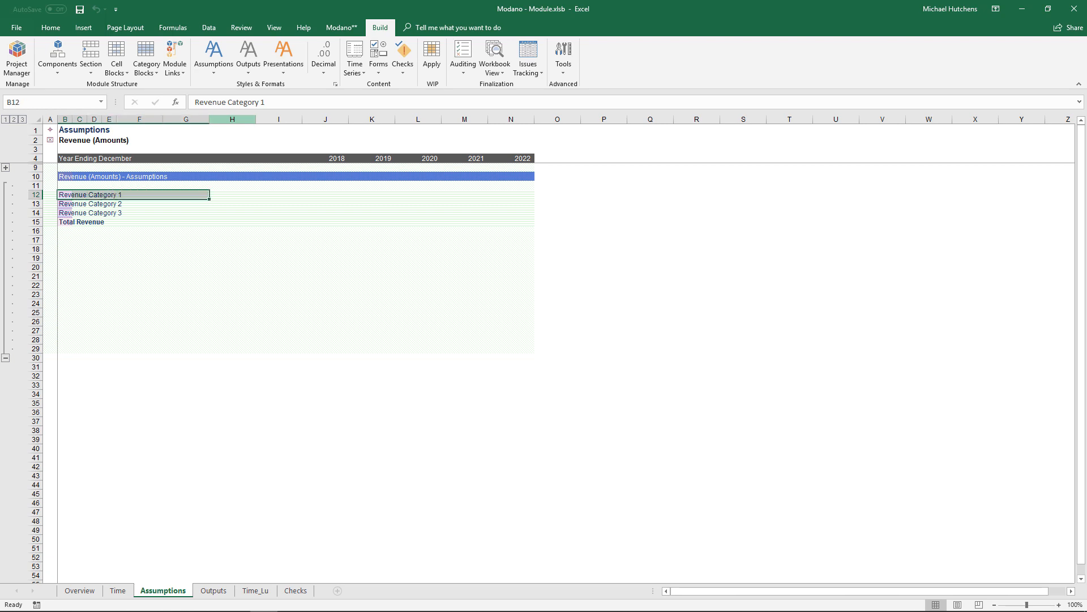
left_click(51, 27)
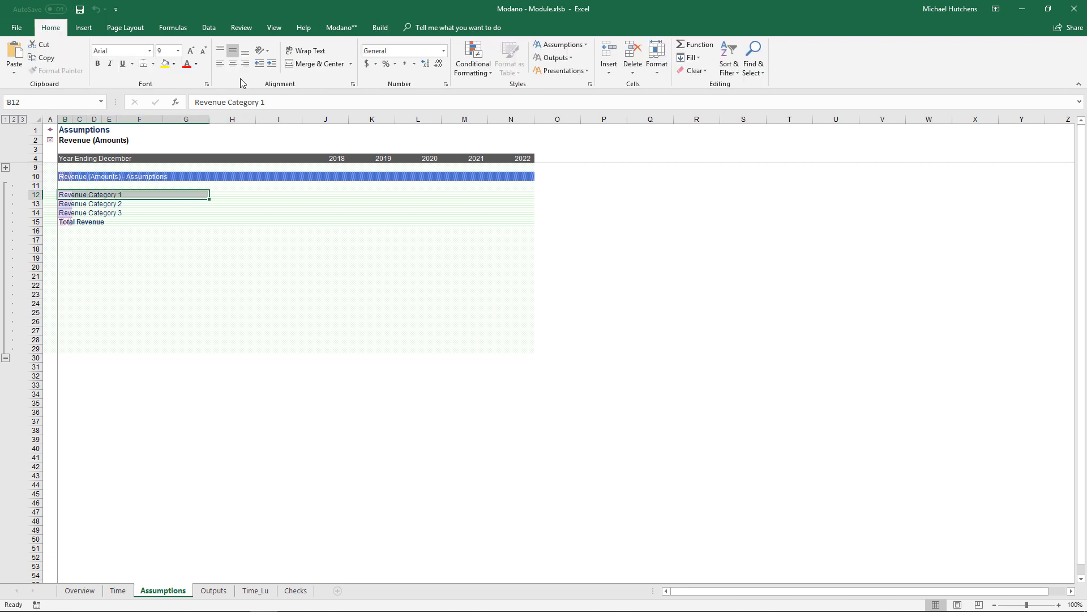
left_click(352, 63)
left_click(336, 89)
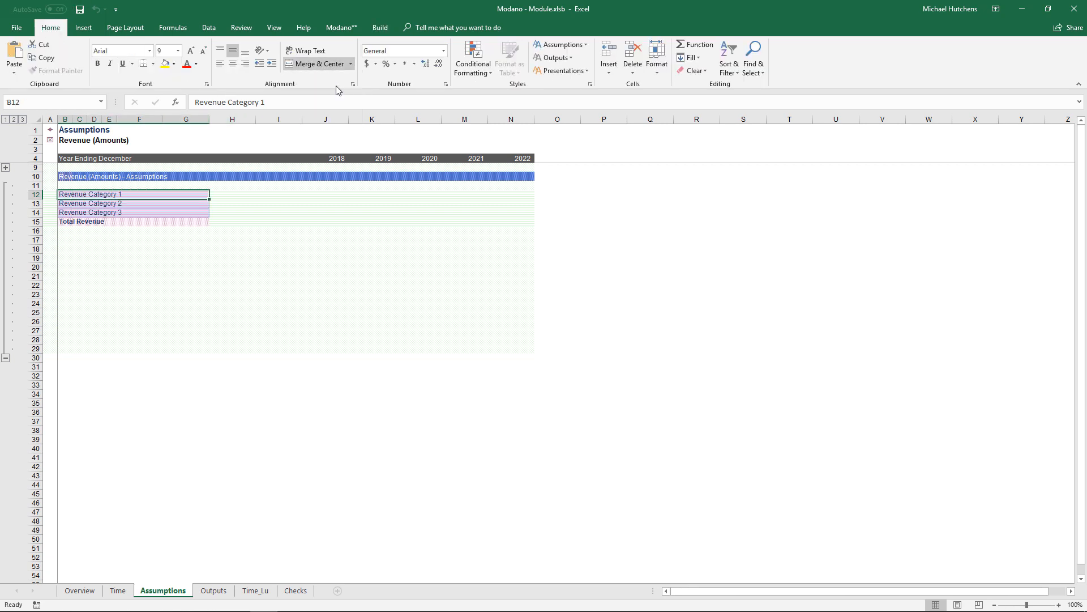
- Apply the assumptions Number style to the annual amount cells of the revenue block at cell J12
key("Right")
key("Right")
key("Right")
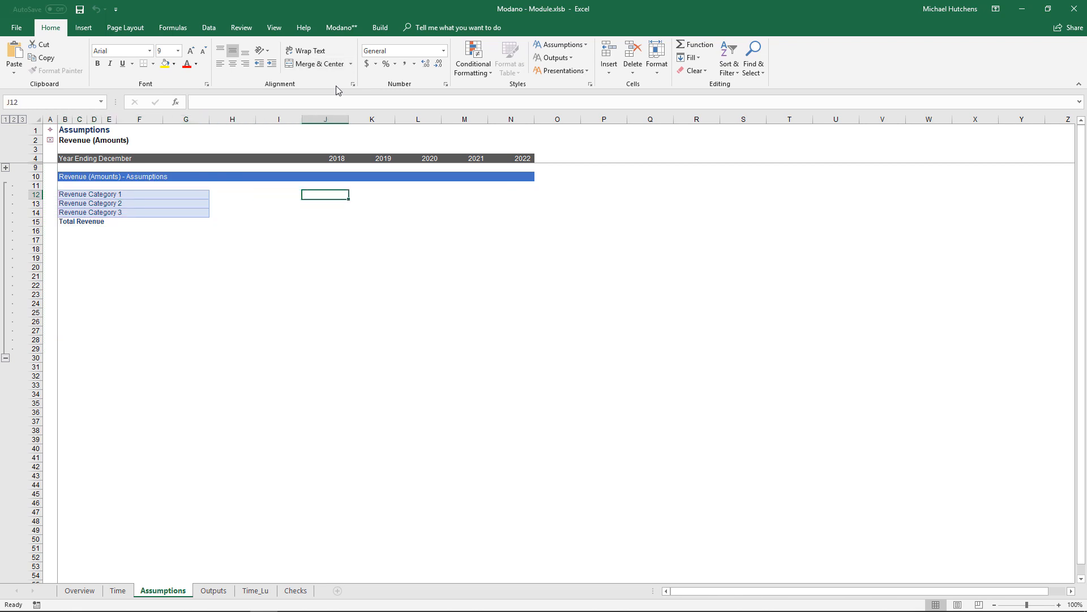
key("alt+b")
key("a")
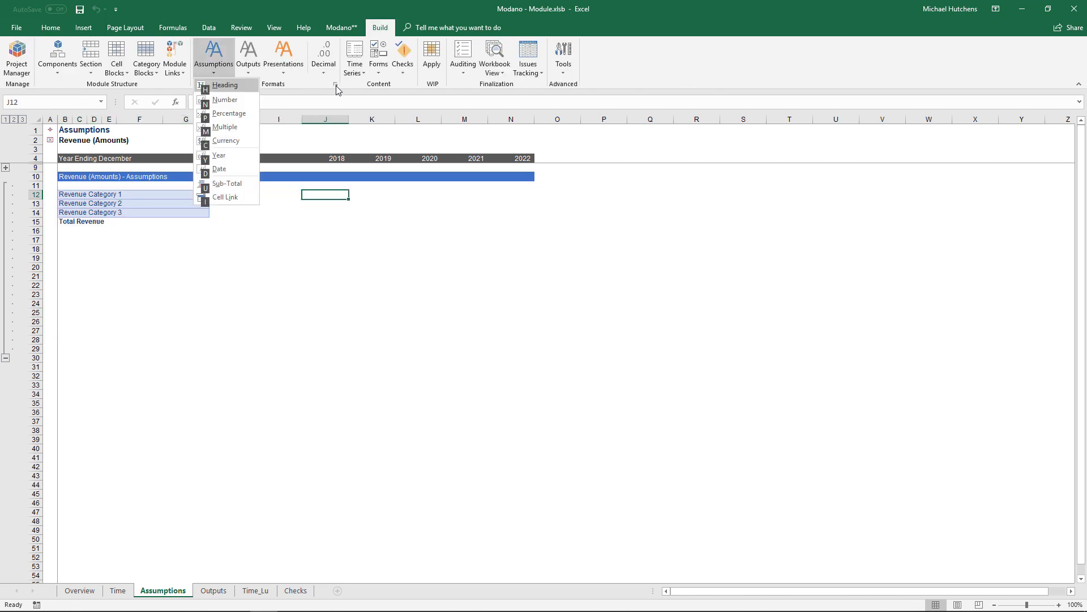
key("Down")
key("Return")
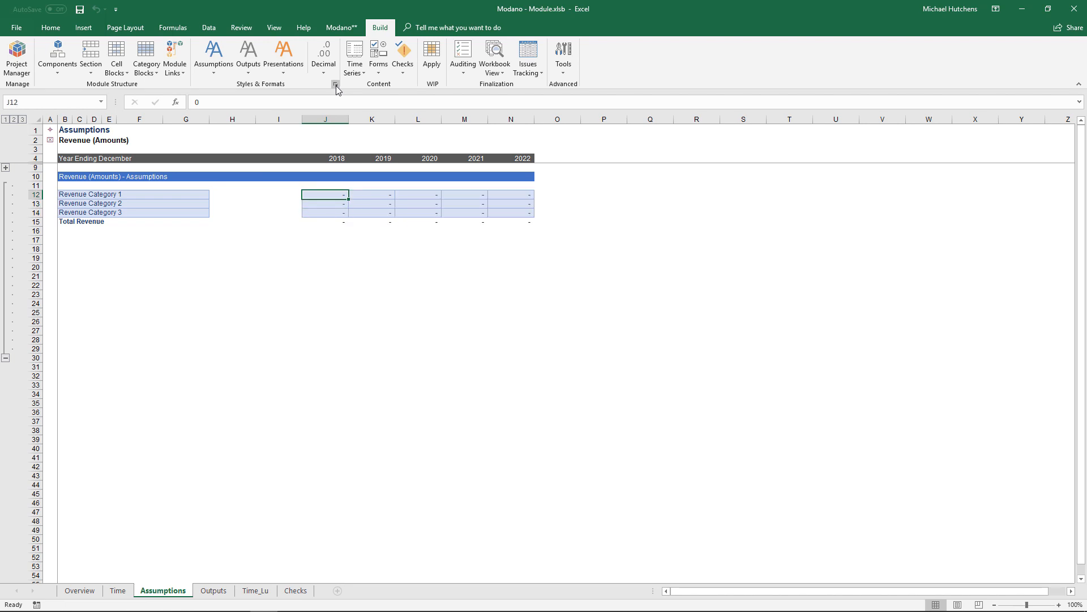
- Name the three revenue categories Product A, Product B and Product C
key("Left")
key("Left")
key("Left")
type("Produ")
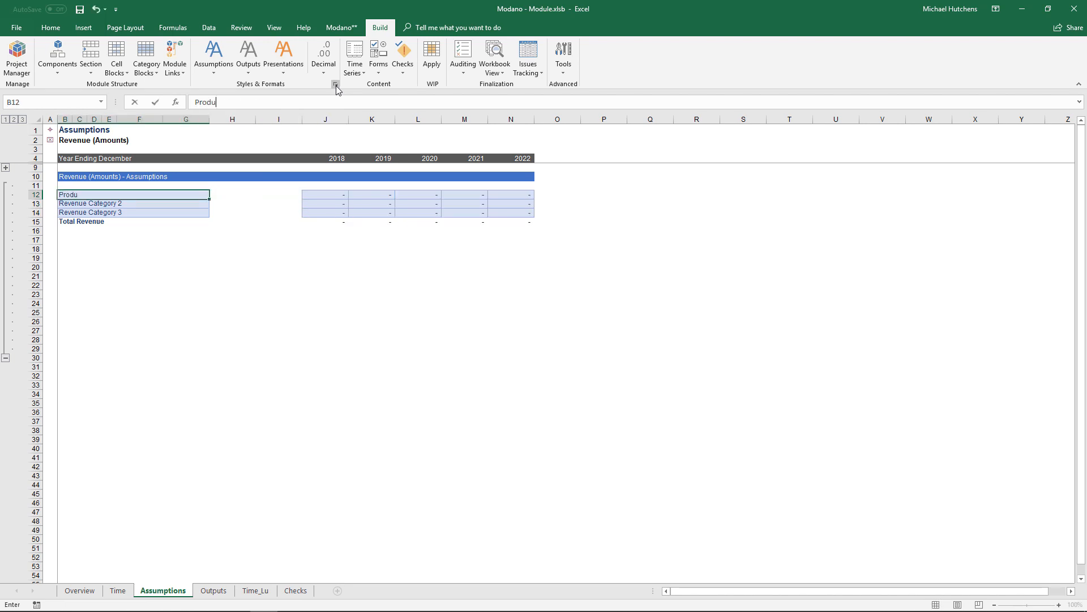
type("ct A")
key("Down")
type("Product B")
key("Down")
type("Product C")
- Enter default annual revenue amounts of 100 for Product A, 50 for Product B and 25 for Product C
key("Up")
key("Up")
key("Right")
key("Right")
key("Right")
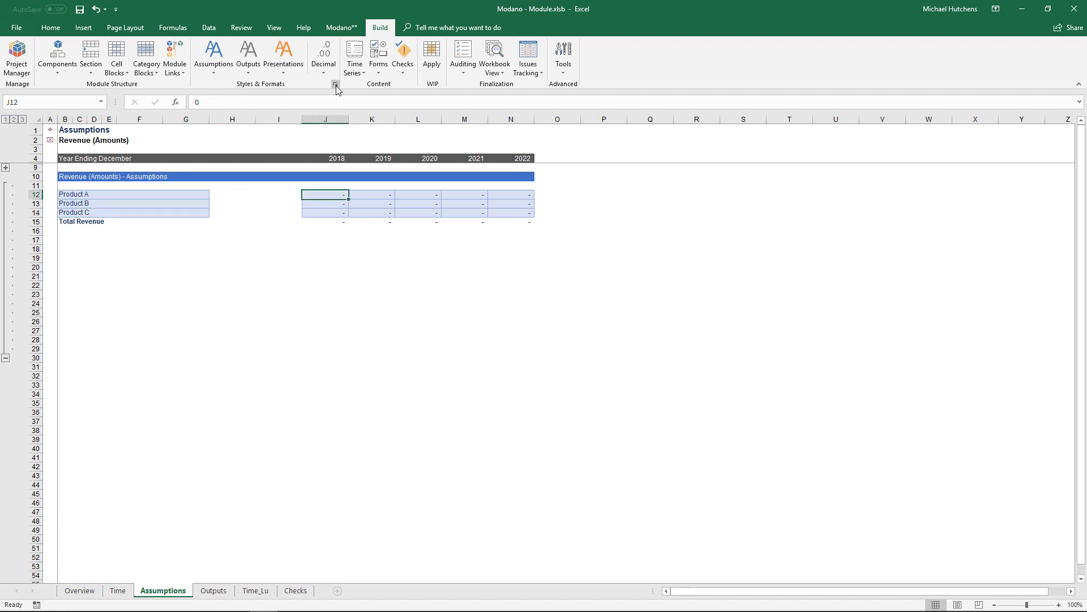
type("100")
key("Right")
key("Left")
type("25")
key("Return")
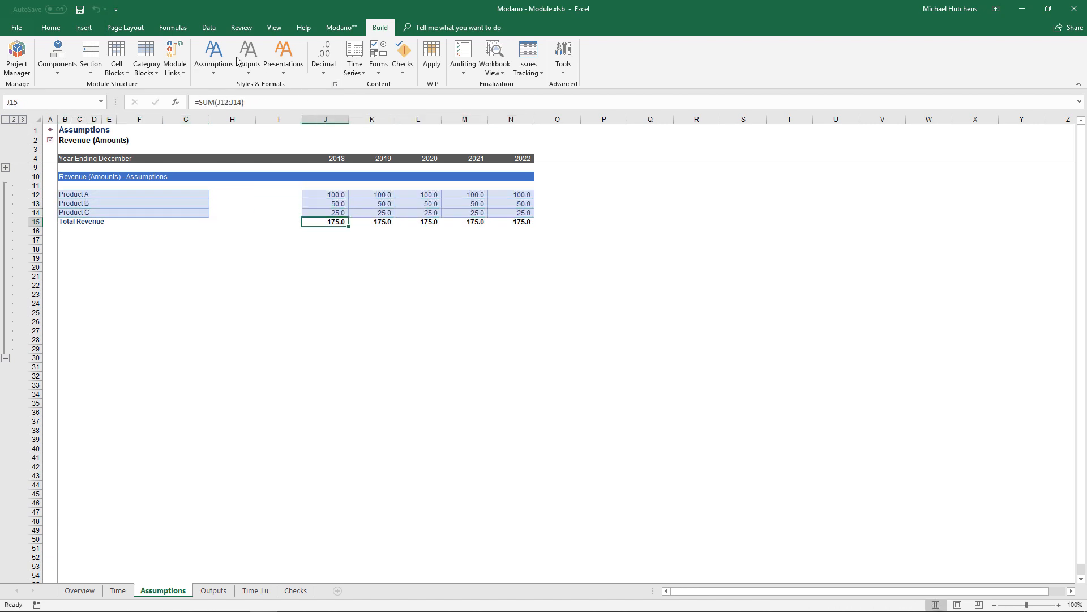
- Add a top border to the Total Revenue amounts in row 15 of the Assumptions sheet
left_click(50, 27)
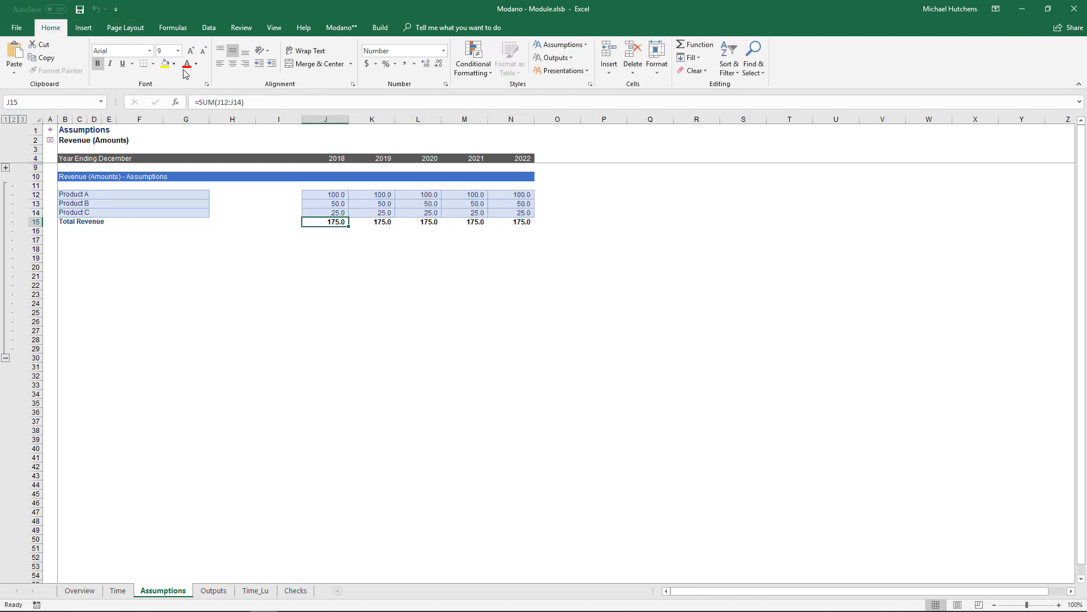
left_click(153, 67)
left_click(171, 93)
- Insert an inter-component hyperlink in cell A10 beside the Revenue (Amounts) - Assumptions heading
left_click(50, 178)
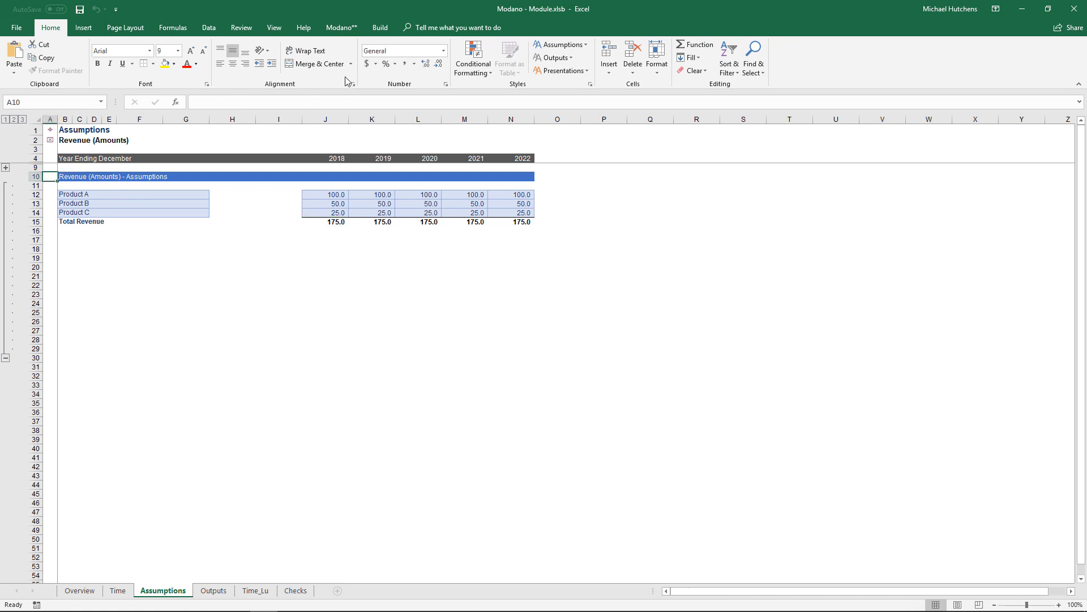
left_click(380, 28)
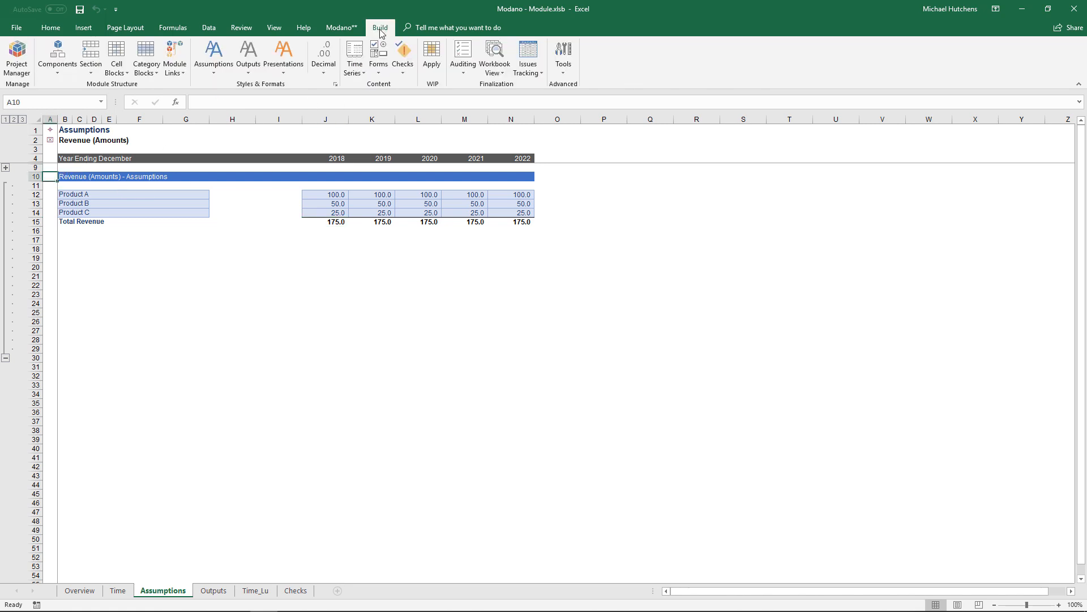
left_click(563, 57)
mouse_move(585, 181)
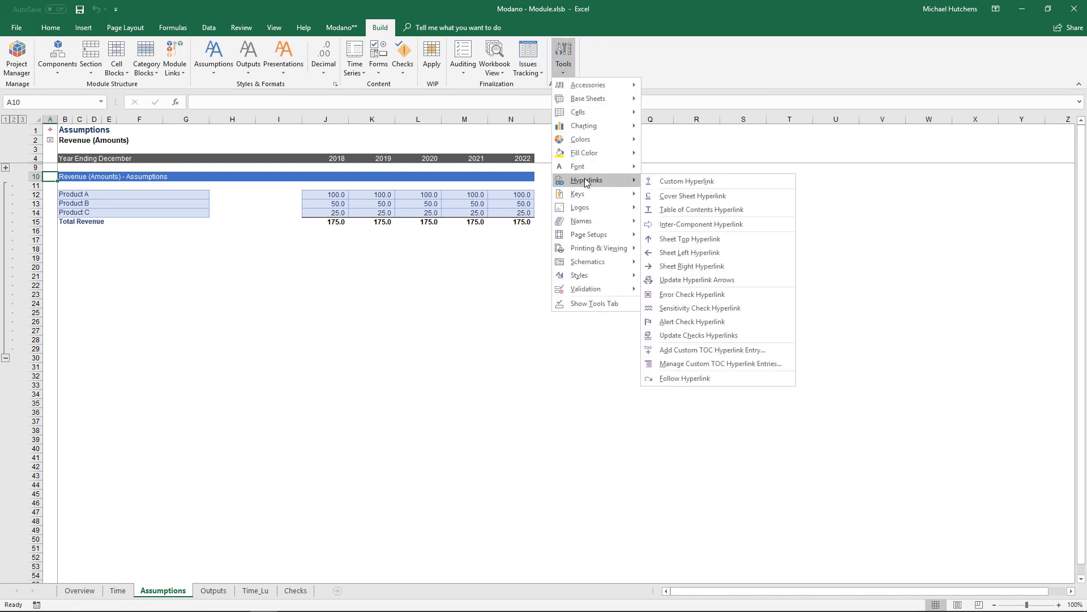
left_click(670, 222)
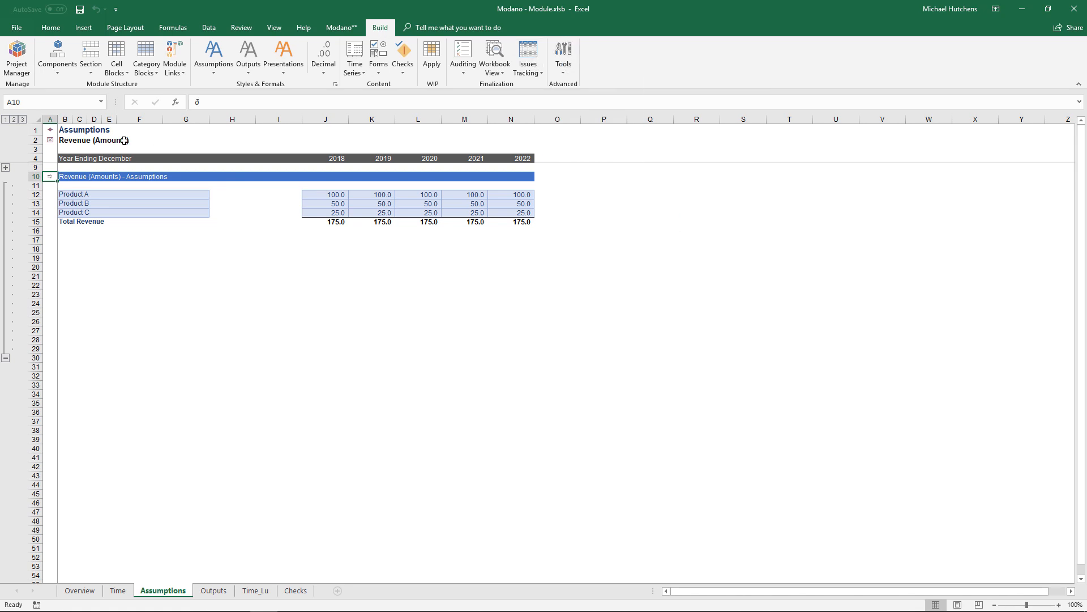
- Test the inter-component hyperlinks in A10 between the Assumptions and Outputs sheets, ending on Outputs
left_click(55, 179)
left_click(54, 179)
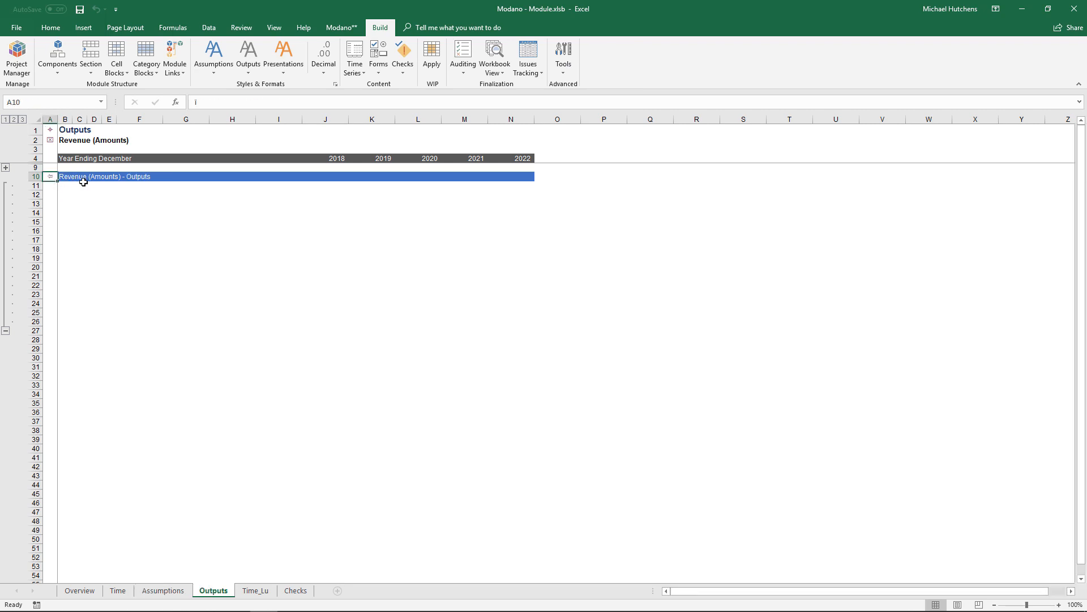
left_click(54, 180)
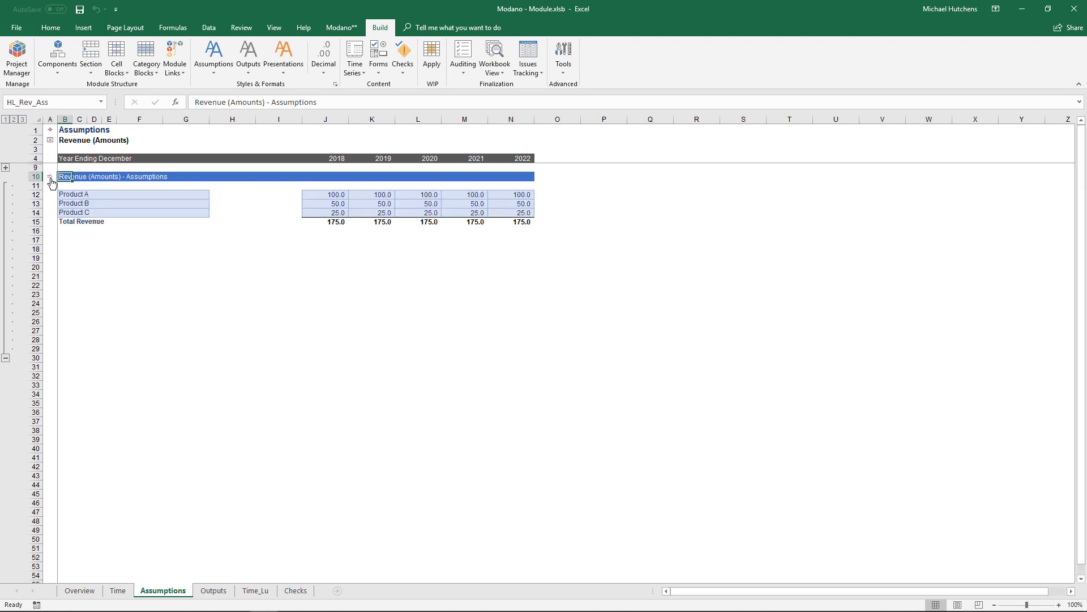
left_click(51, 178)
left_click(51, 178)
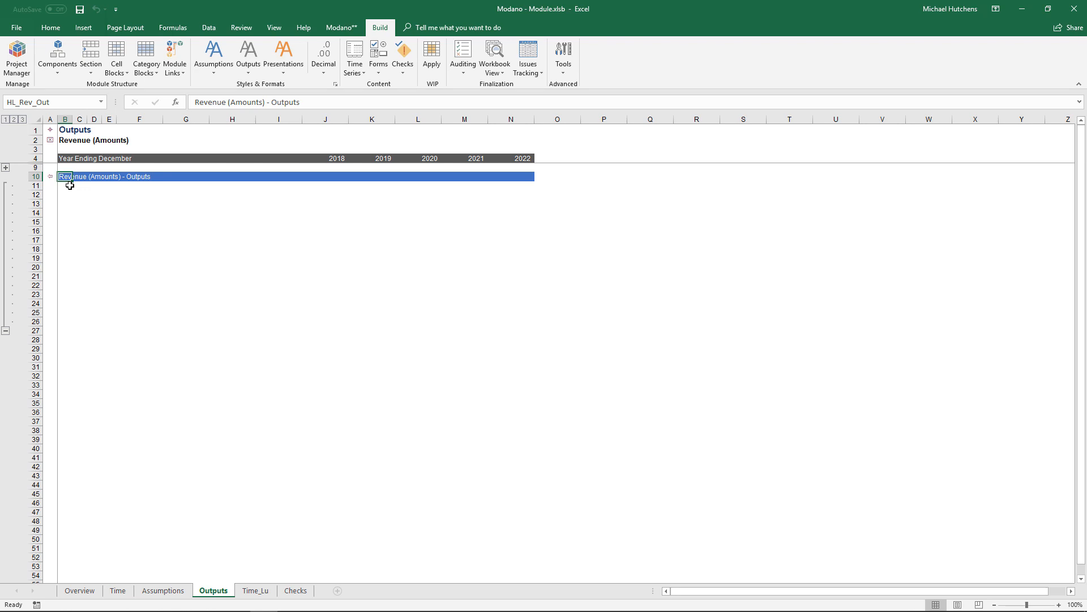
- Link the category names on the Outputs sheet to the assumptions by entering =Assumptions!B12 in cell B12
key("Down")
key("Down")
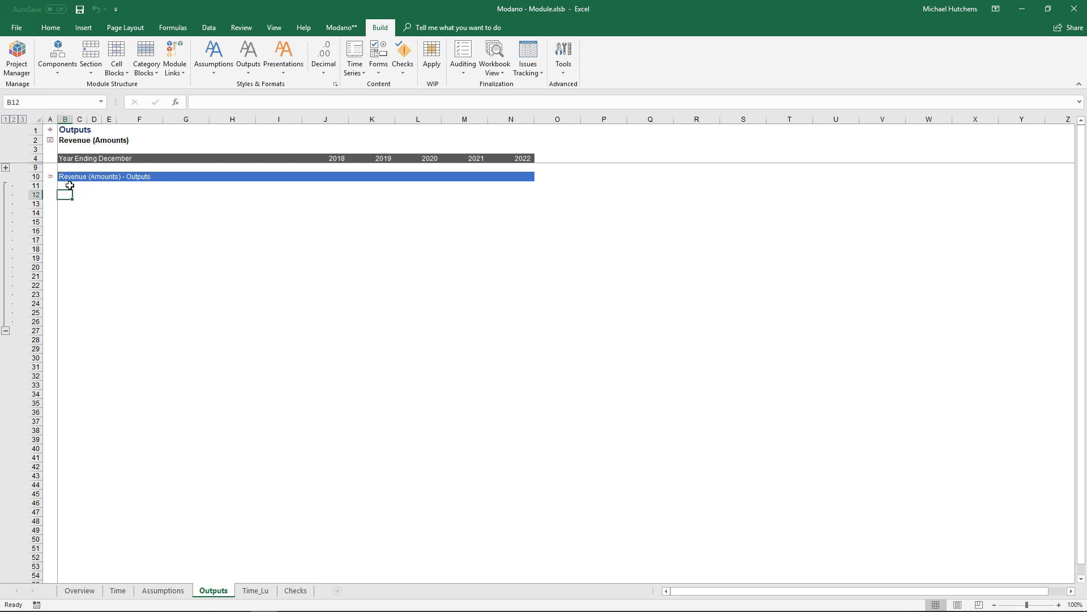
type("=")
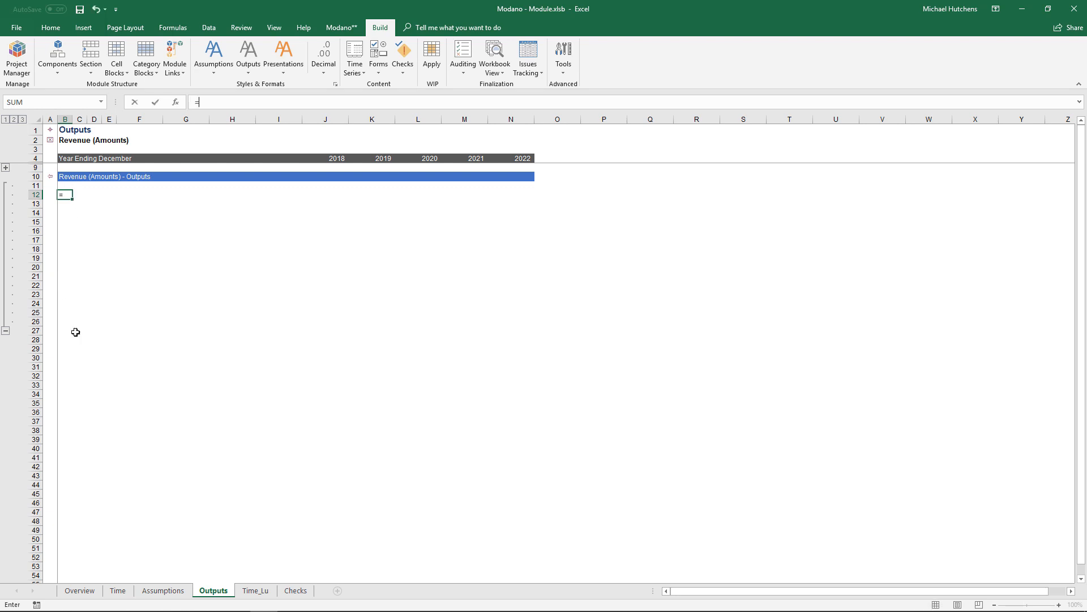
left_click(163, 590)
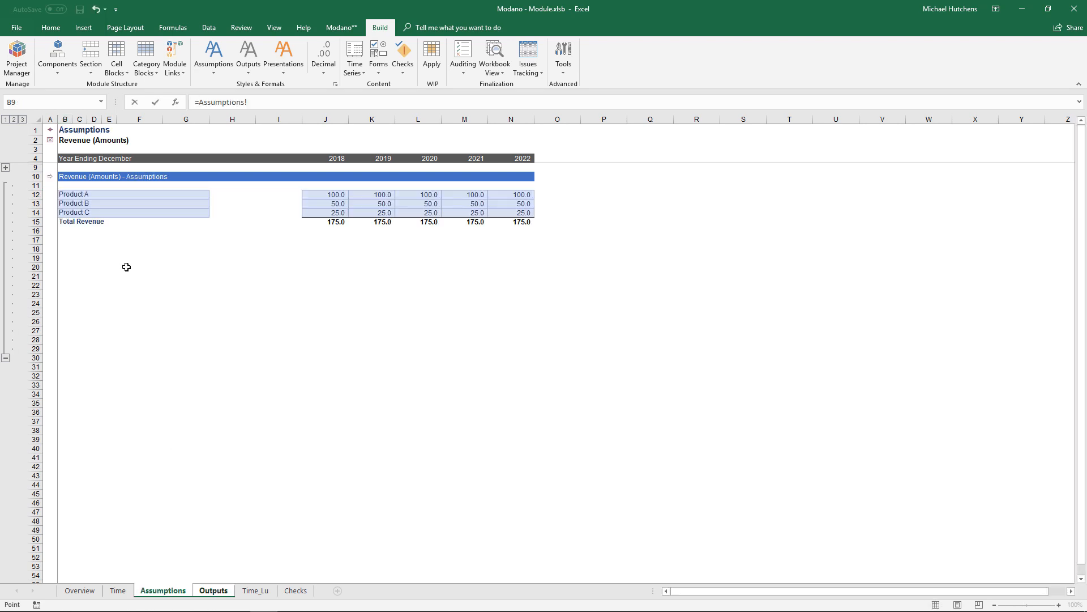
left_click(69, 193)
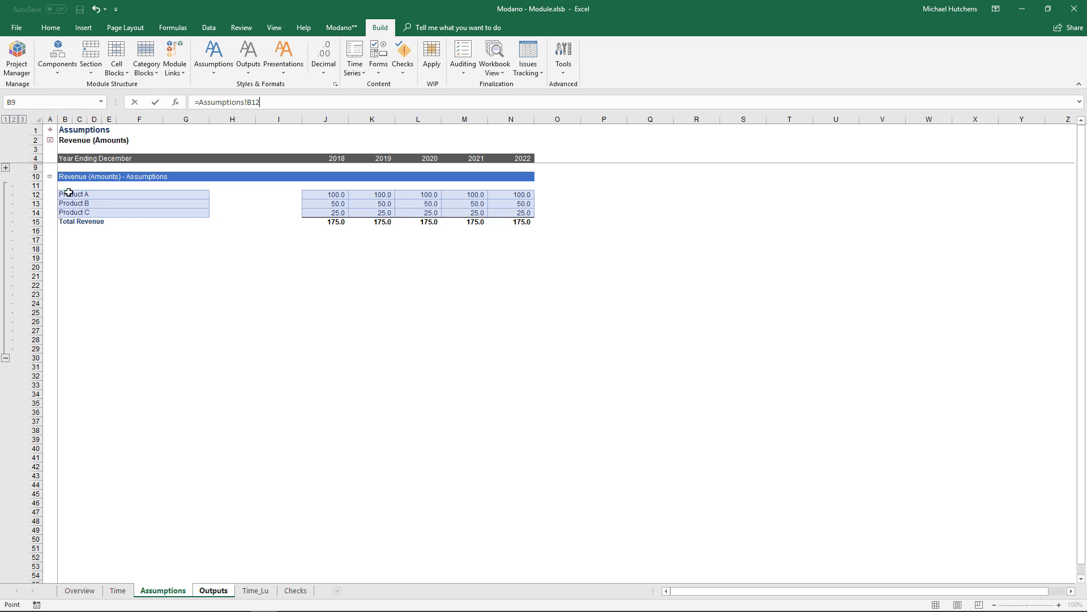
key("Return")
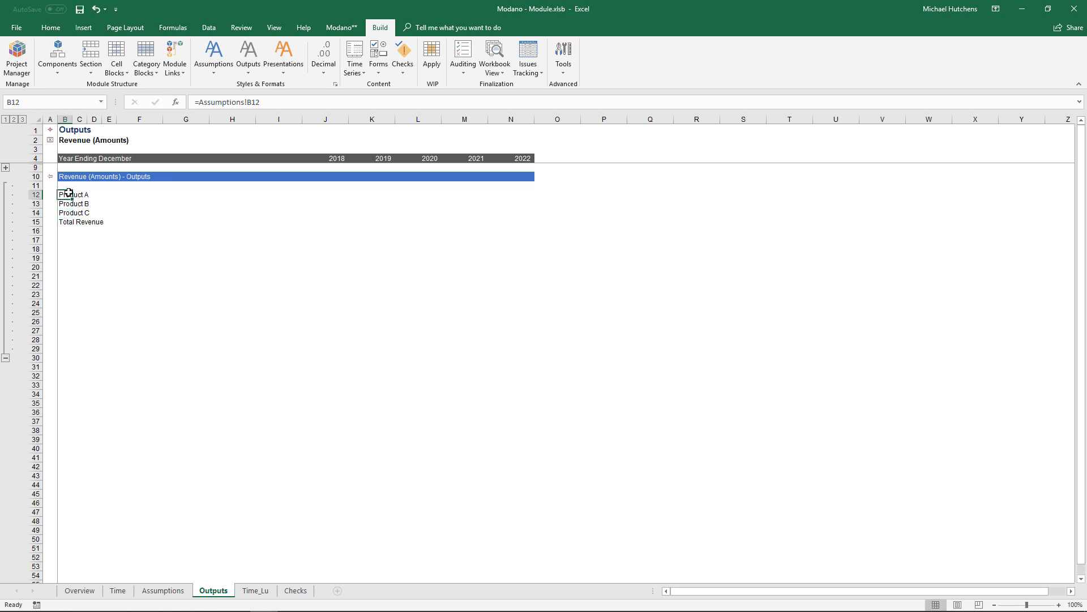
- Apply the outputs Heading 4 style to the product names at cell B12 of the Outputs sheet
key("alt+b")
key("o")
key("Down")
key("Down")
key("Down")
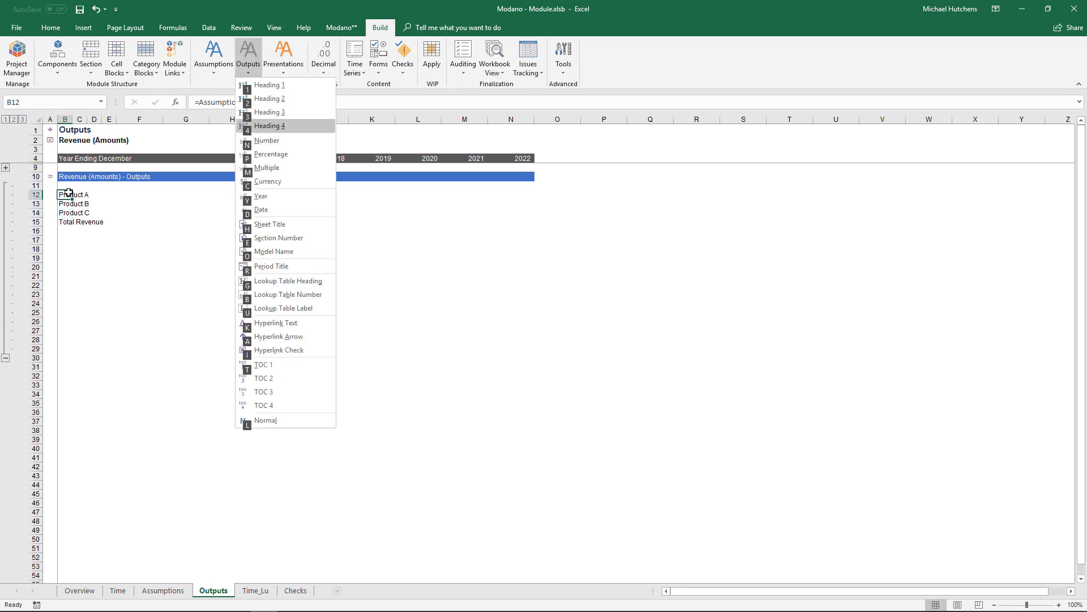
key("Return")
- Apply the outputs Heading 3 style to the Total Revenue label in cell B15
key("Down")
key("Down")
key("Down")
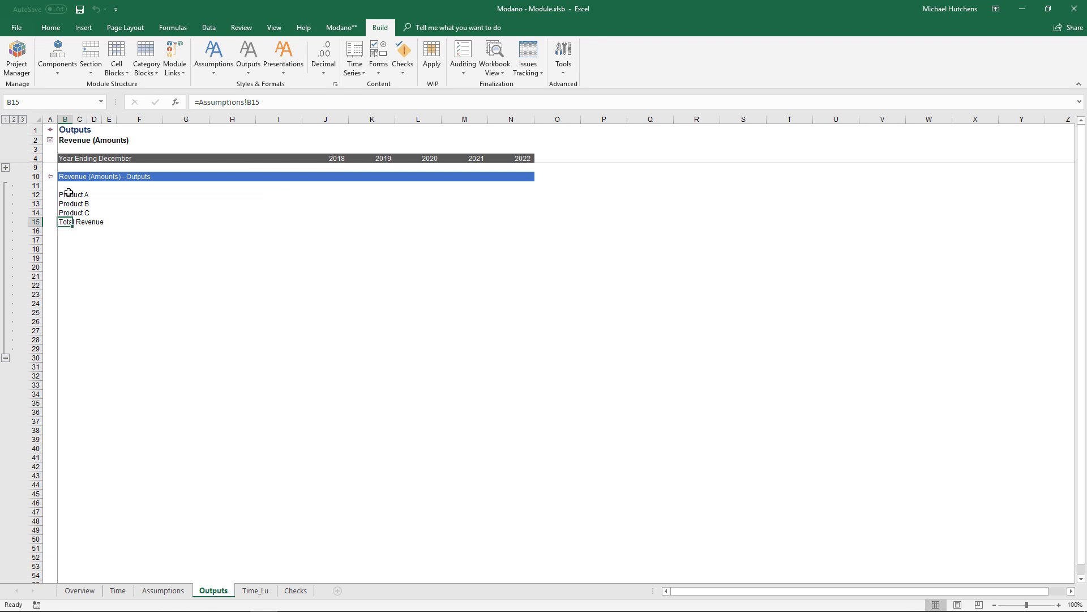
key("alt+b")
key("o")
key("Down")
key("Down")
key("Return")
- Link the output amounts to the assumptions by entering =Assumptions!J12 in cell J12 of the Outputs sheet
key("Up")
key("Up")
key("Up")
key("Up")
key("Right")
key("Right")
key("Right")
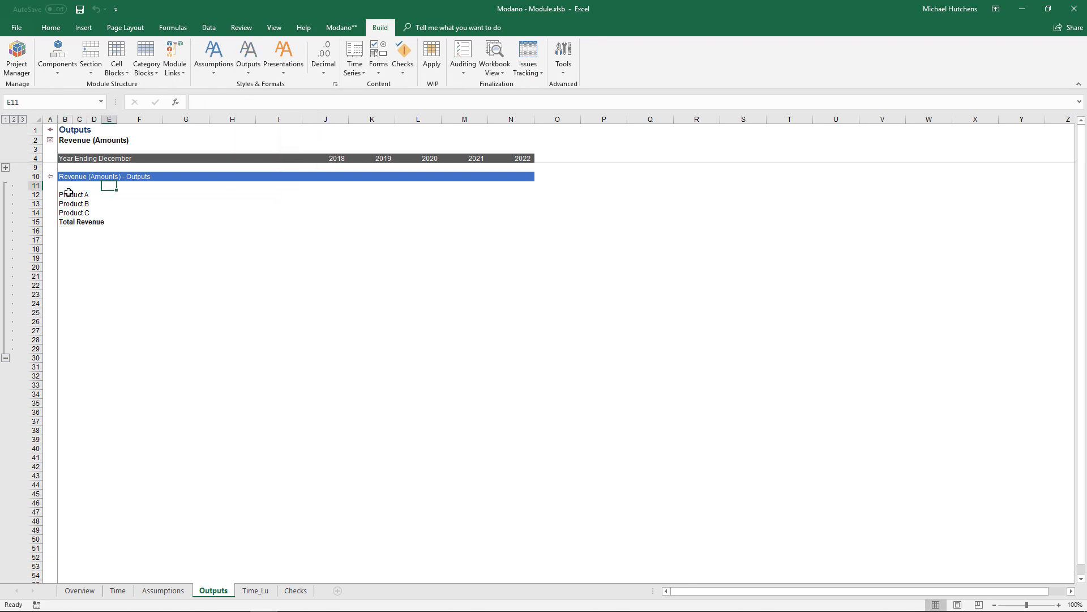
key("Down")
key("Right")
key("Right")
key("Right")
key("Right")
key("Right")
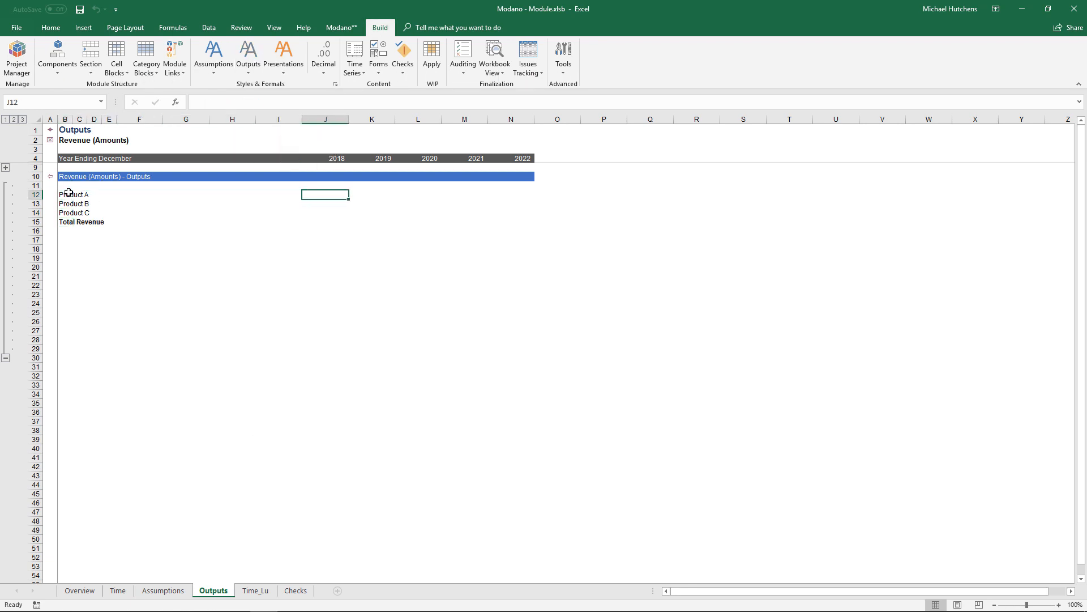
type("=")
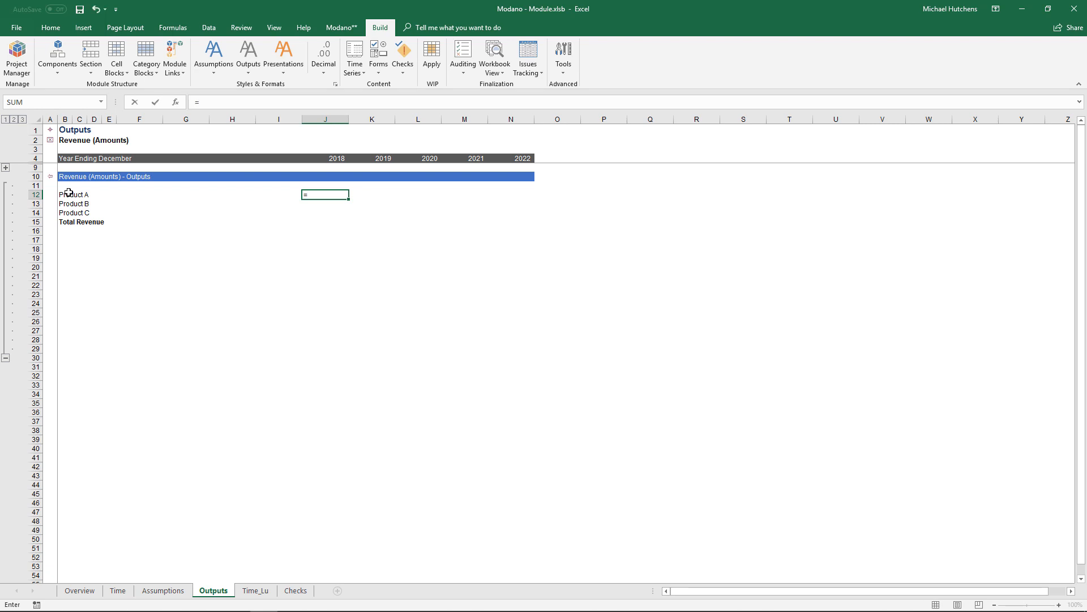
left_click(164, 590)
left_click(337, 192)
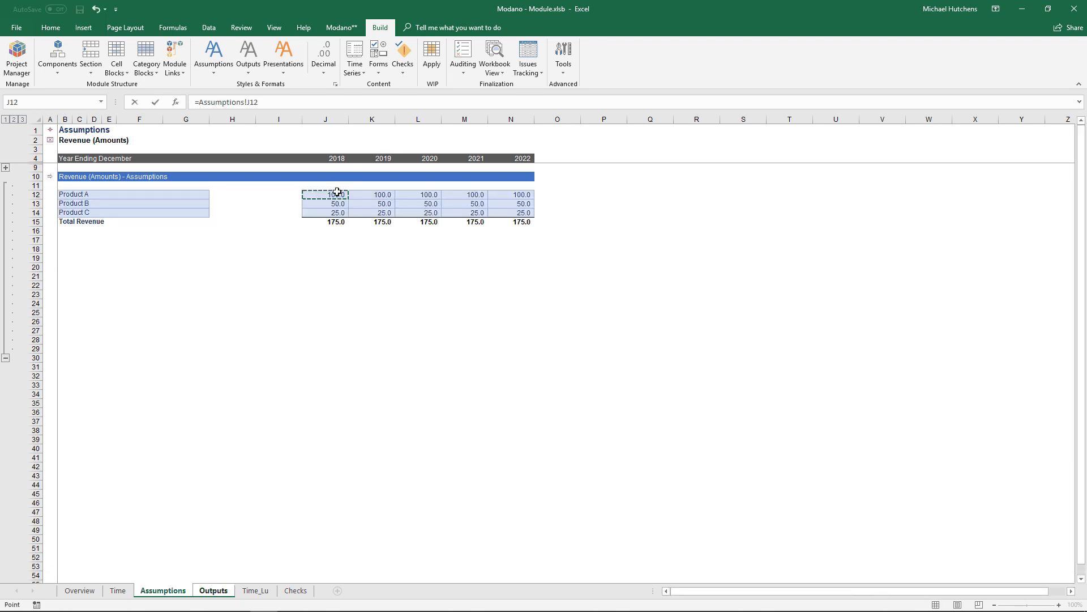
key("ctrl+Return")
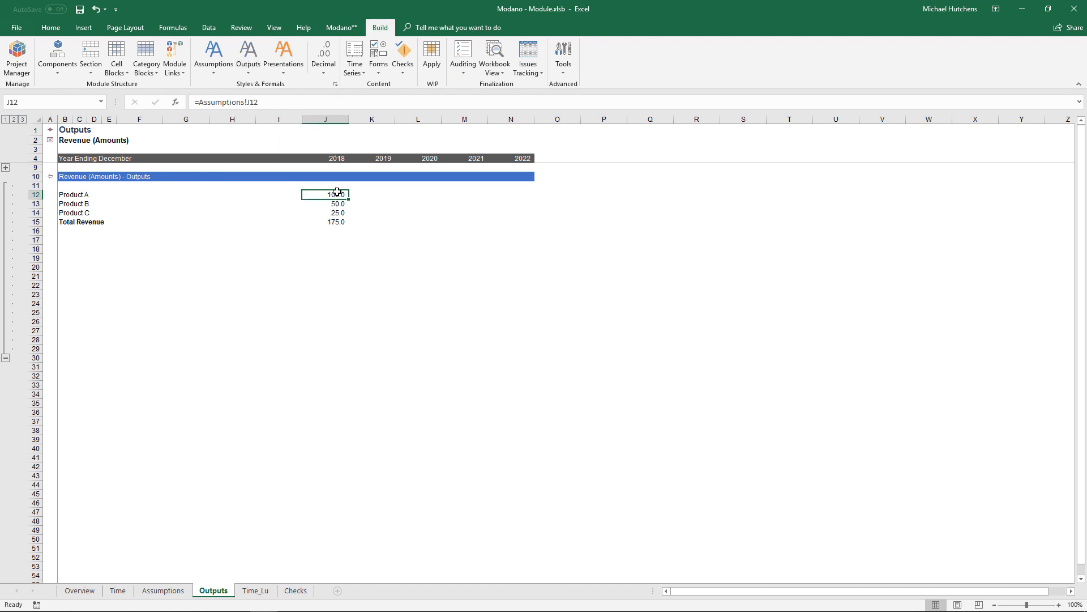
- Make the Outputs sheet's Total Revenue amounts a bold sum of the three products, =SUM(J12:J14) in J15, with a top border
key("Down")
key("Down")
key("Down")
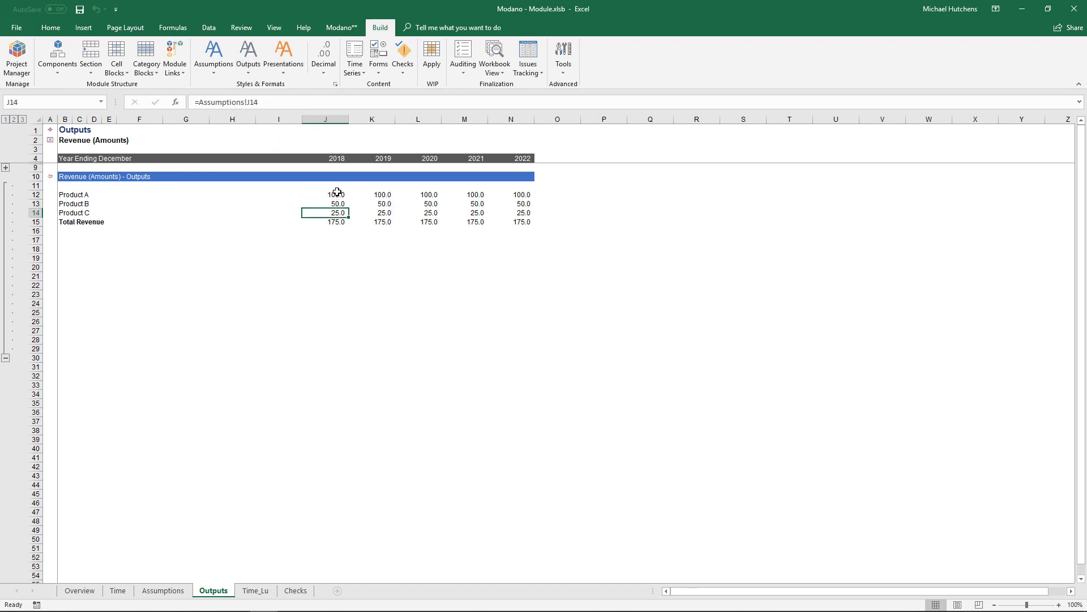
key("alt+h")
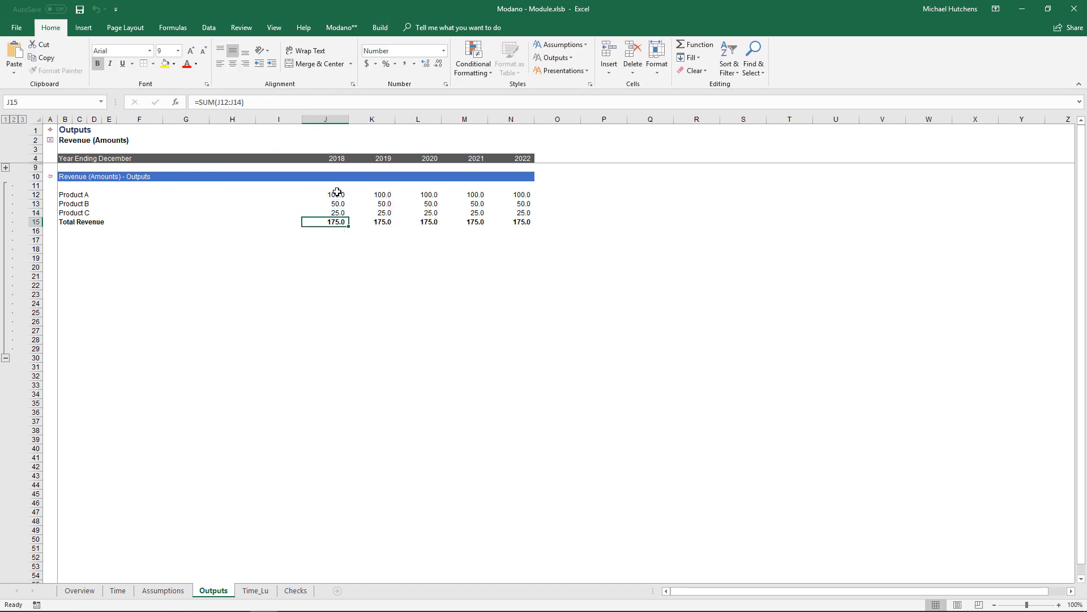
key("b")
key("Down")
key("Return")
key("Down")
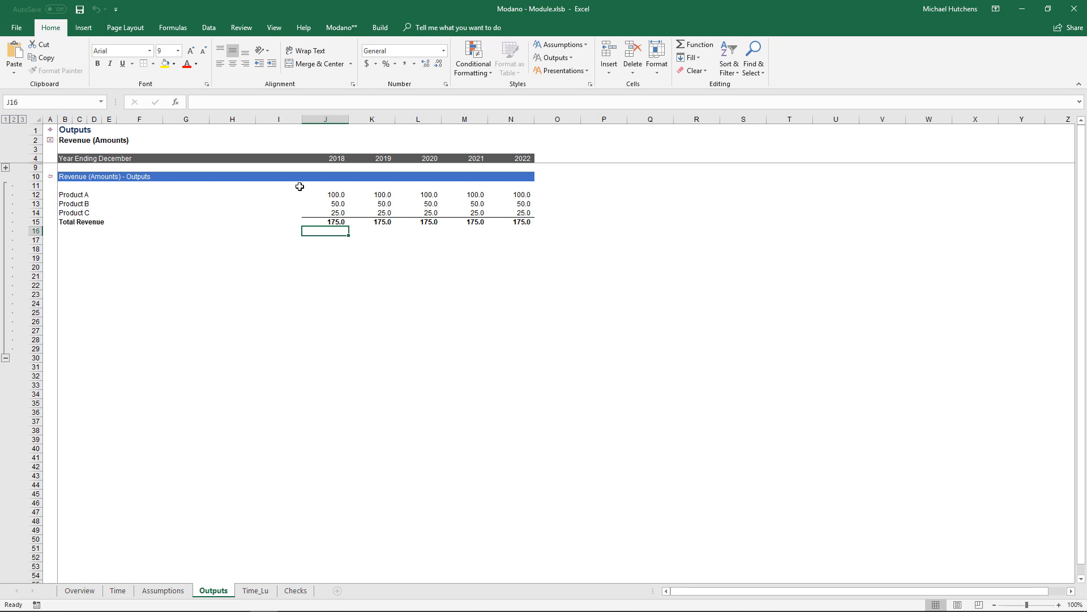
- Trace the Product A output to its source on the Assumptions sheet and return to the Outputs sheet
left_click(63, 197)
key("ctrl+[")
left_click(332, 196)
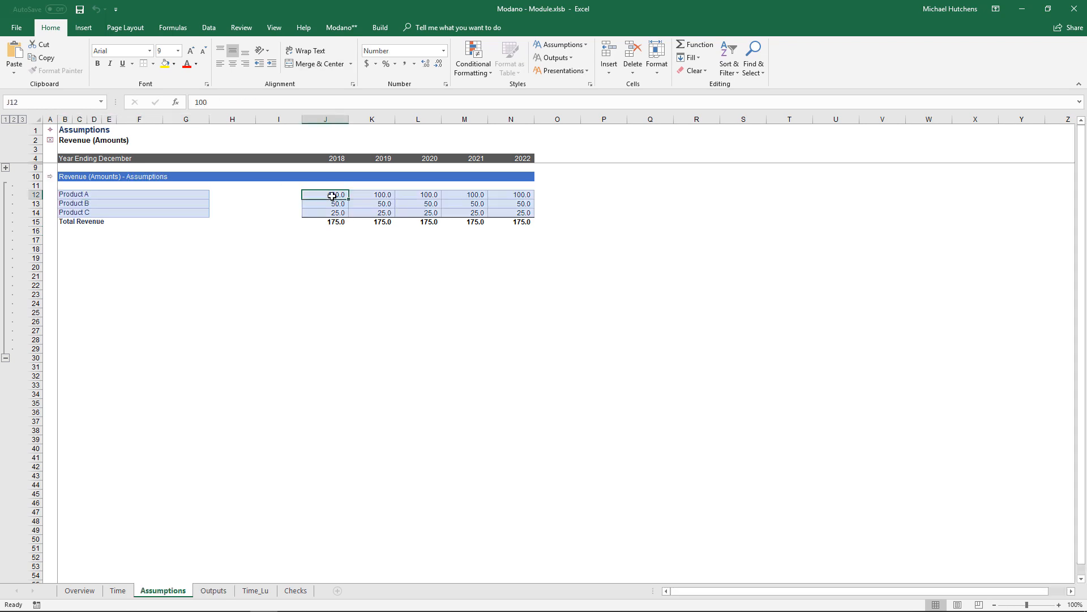
type("a")
key("Return")
key("Escape")
left_click(50, 177)
- Enter the label Error Check in cell B17 of the Outputs sheet, two rows below Total Revenue
left_click(315, 236)
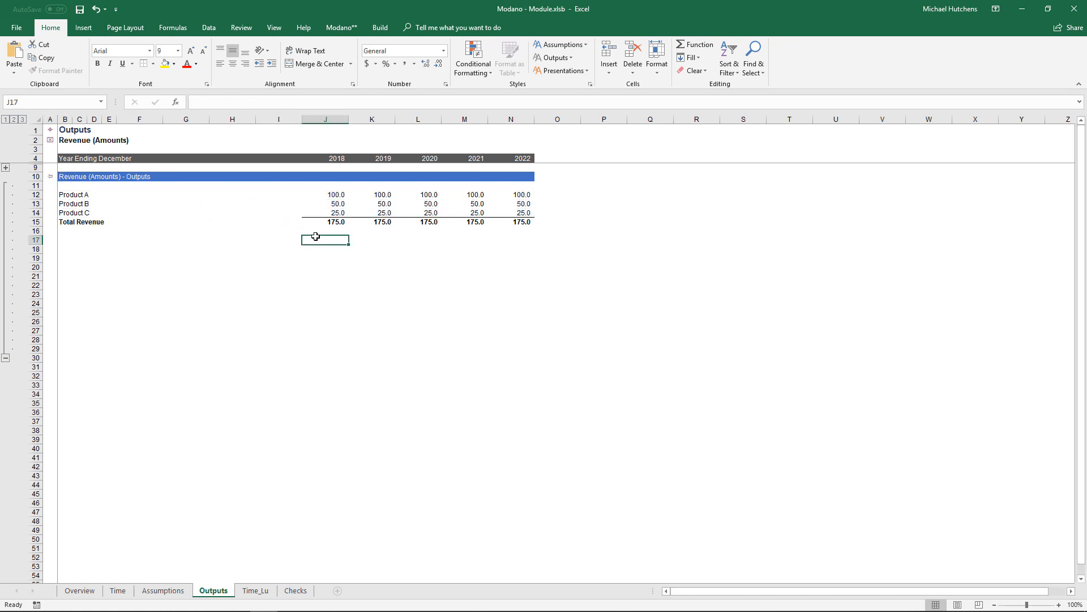
key("Left")
key("Left")
key("Left")
key("Left")
key("Left")
key("Left")
key("Left")
key("Left")
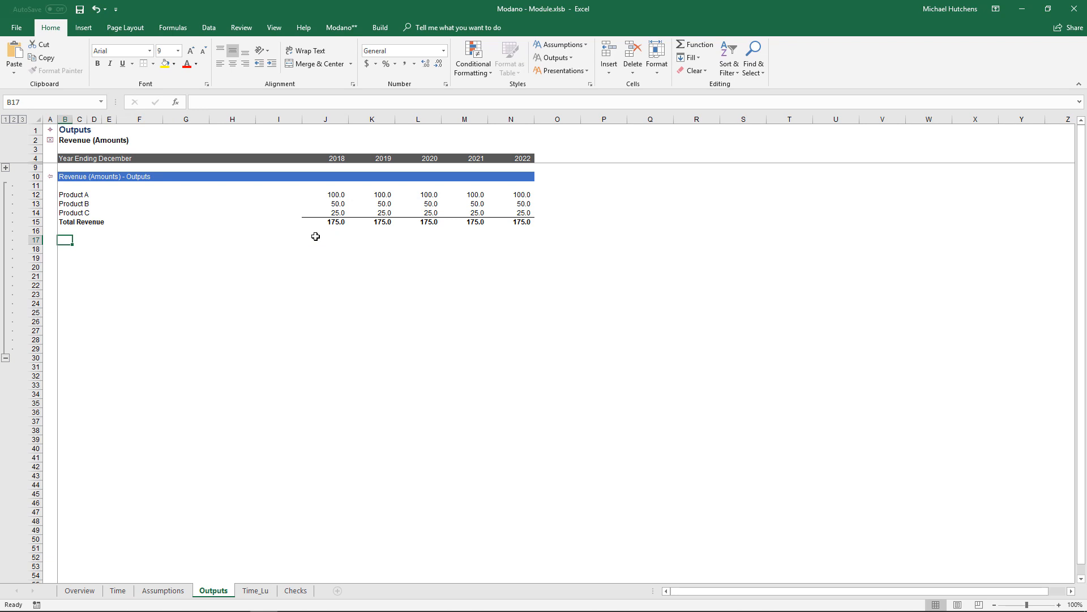
type("Error Check")
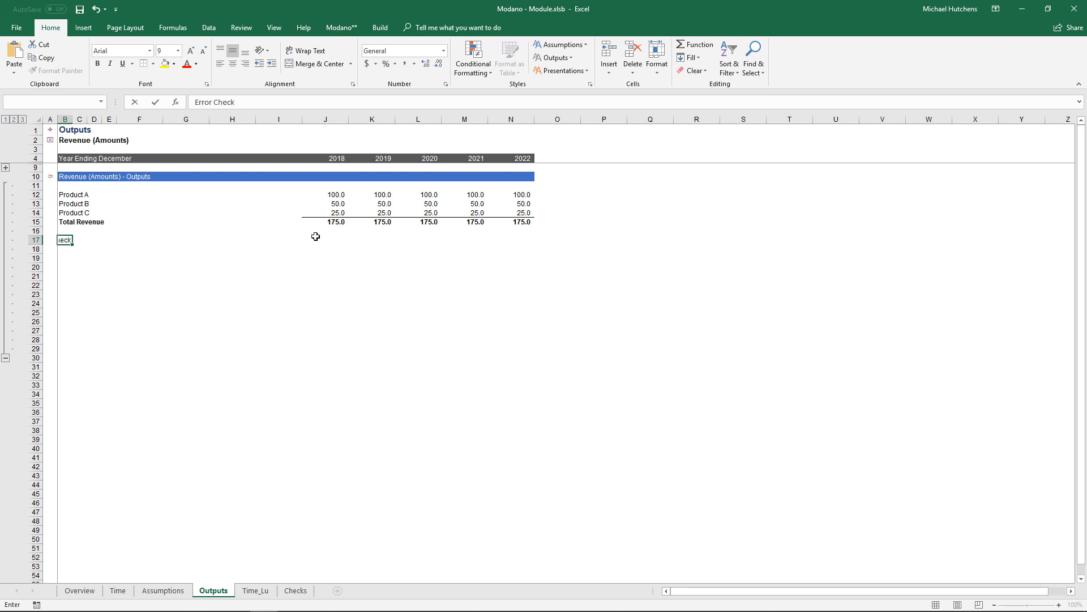
key("Return")
key("Up")
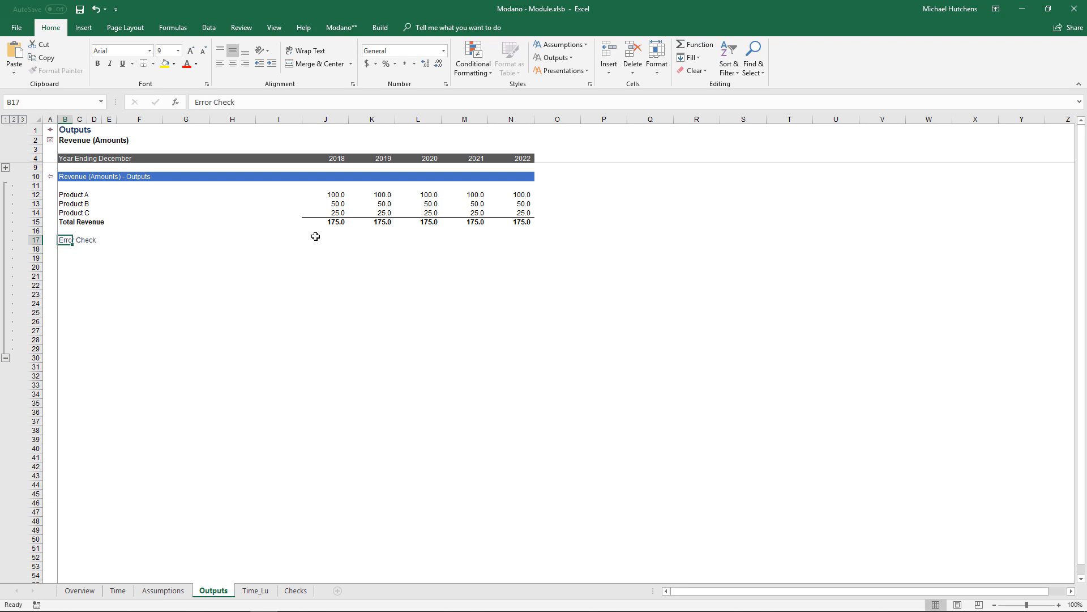
- Apply an outputs heading style to the Error Check label in cell B17
key("alt")
key("b")
key("o")
key("h")
- Enter the error check formula =IF(ISERROR(J15),1,) in cell J17 of the Outputs sheet
key("Right")
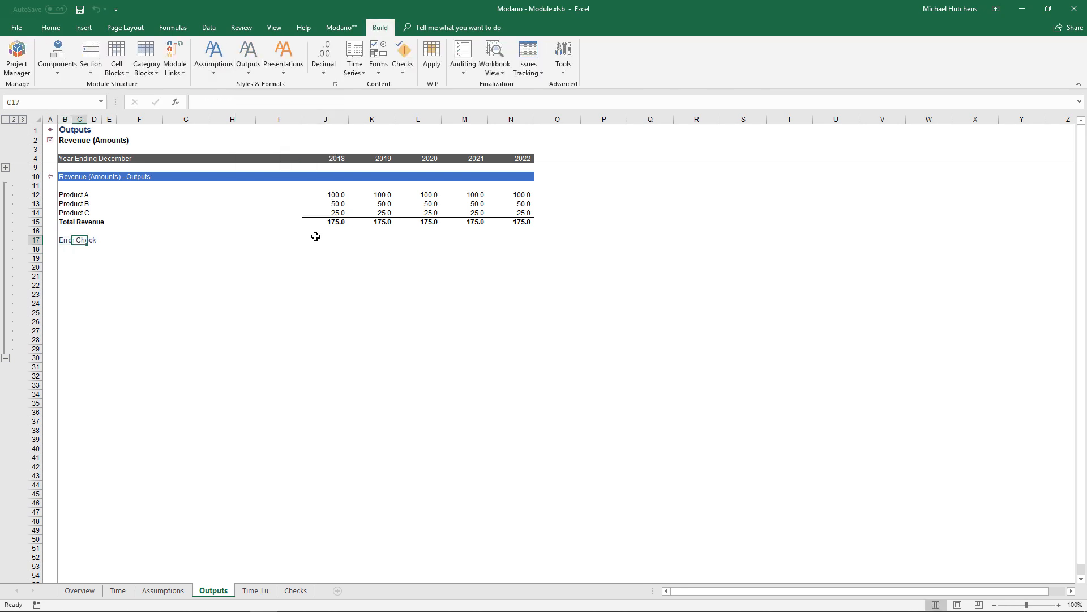
key("Right")
key("Right")
key("Right")
key("Right")
key("Right")
key("Right")
key("Right")
type("=")
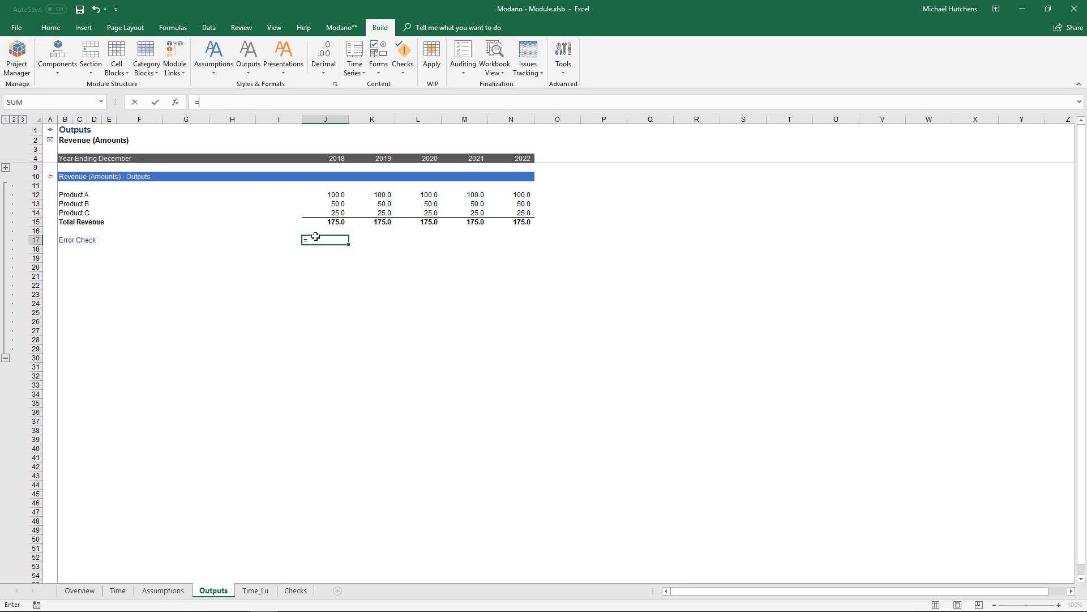
type("if(iserror(")
key("Up")
key("Up")
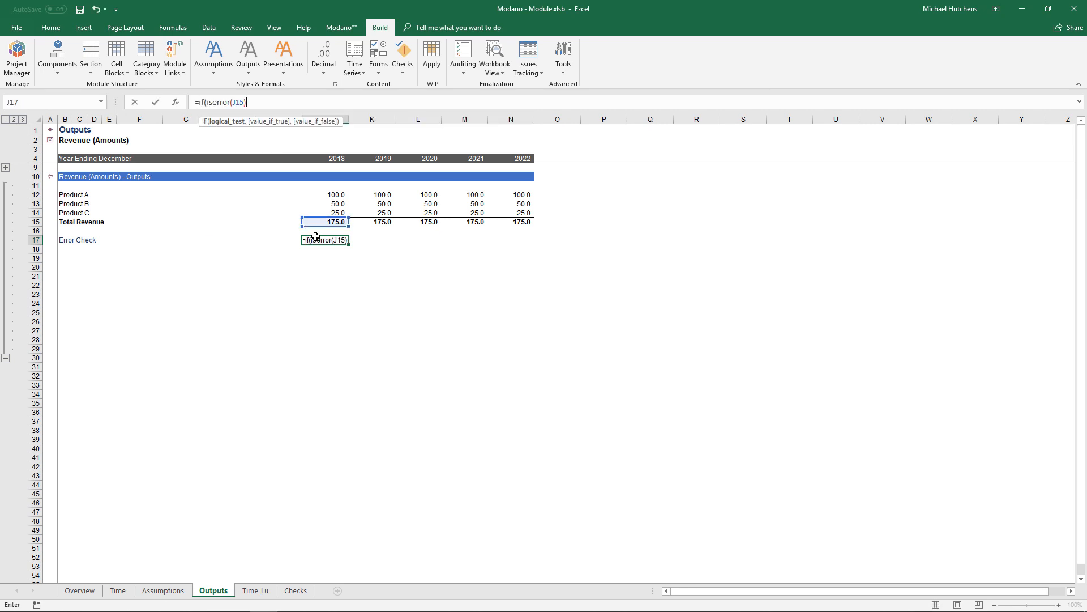
type("),1,)")
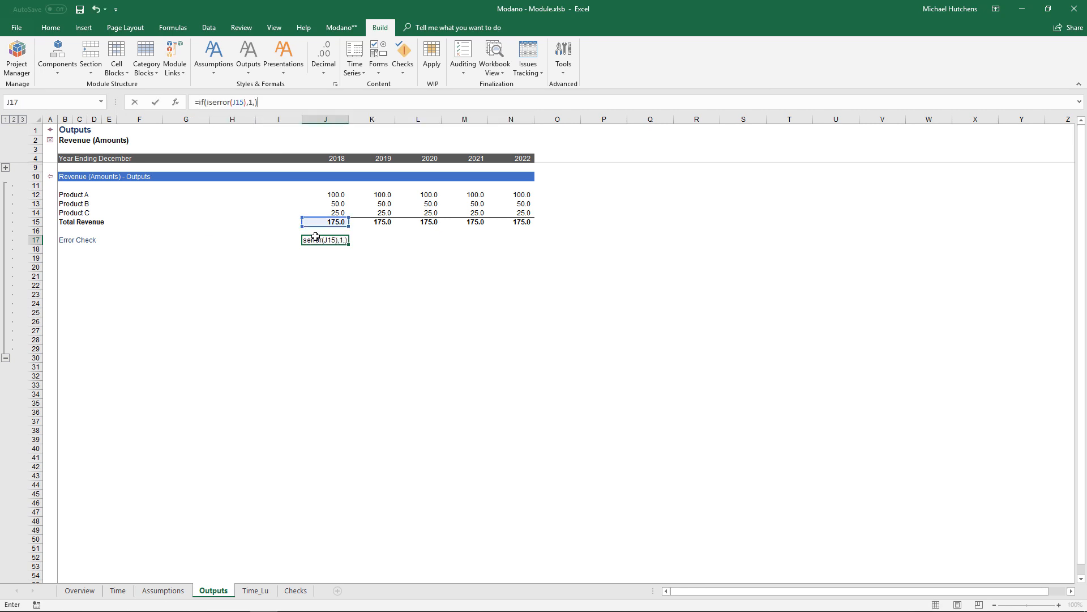
key("ctrl+Return")
- Test the error check formula by dividing the Total Revenue sum in J15 by 0, and restore the sum to =SUM(J12:J14)
key("Up")
key("Up")
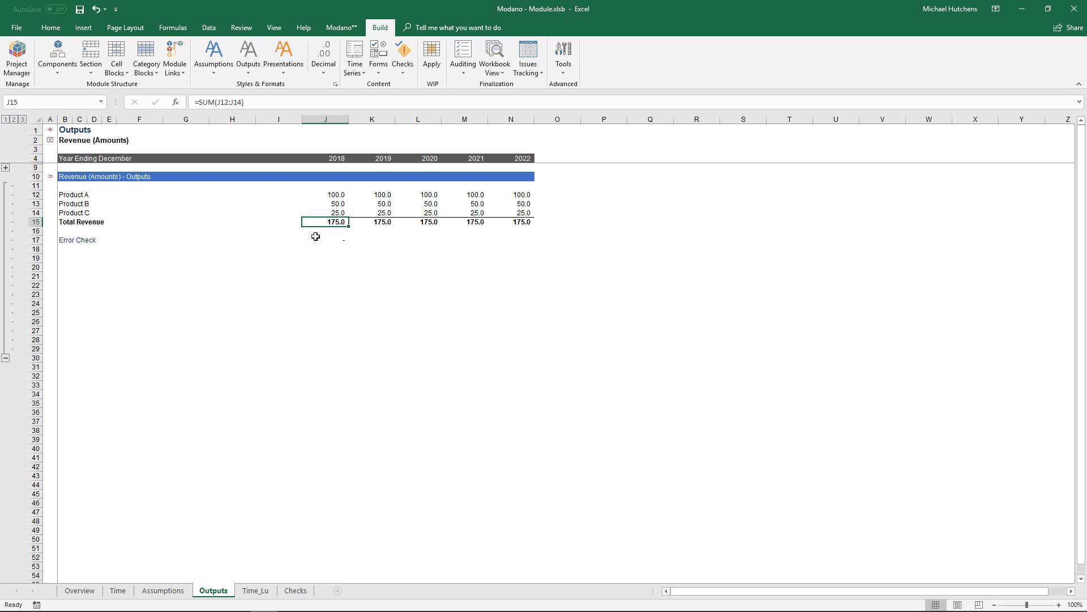
key("F2")
type("/0")
key("ctrl+Return")
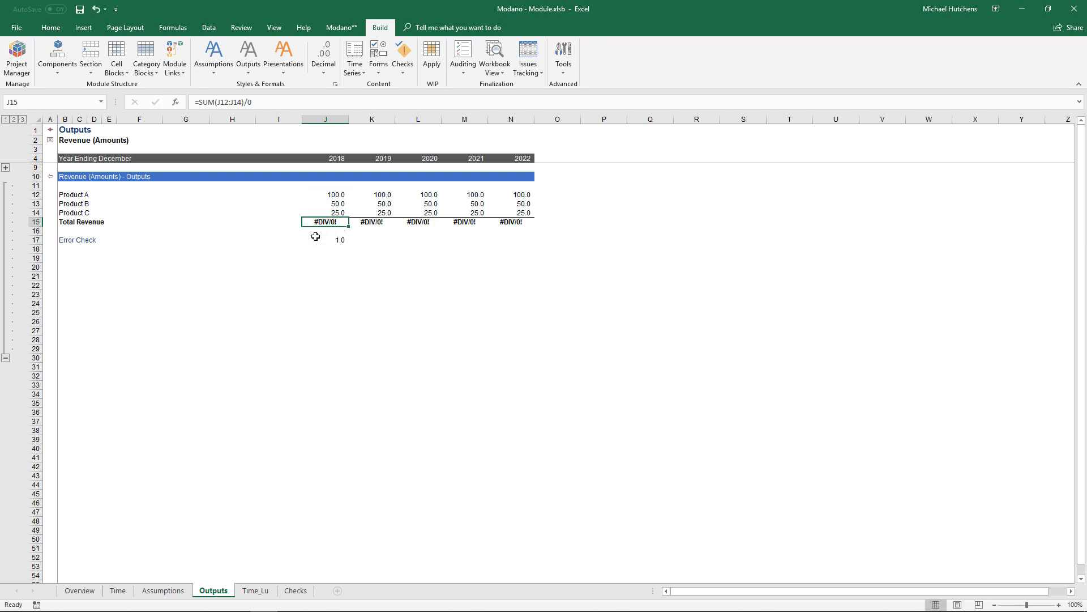
key("F2")
key("BackSpace")
key("BackSpace")
key("Return")
key("Down")
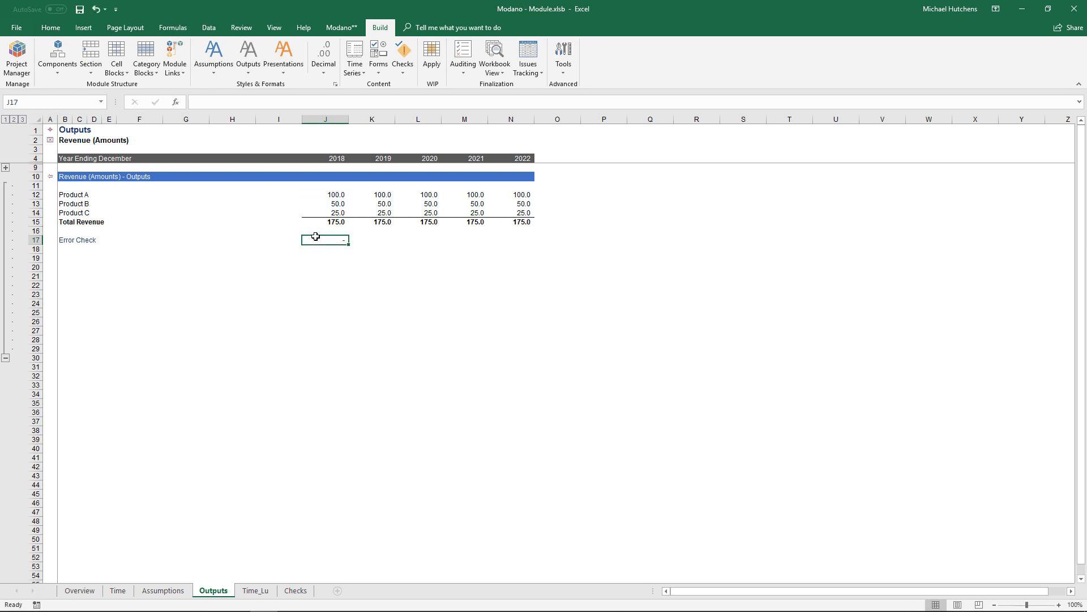
- Format the error check formula in J17 with an outputs number style and 0 decimal places
key("alt+b")
key("o")
key("n")
key("alt+b")
key("d")
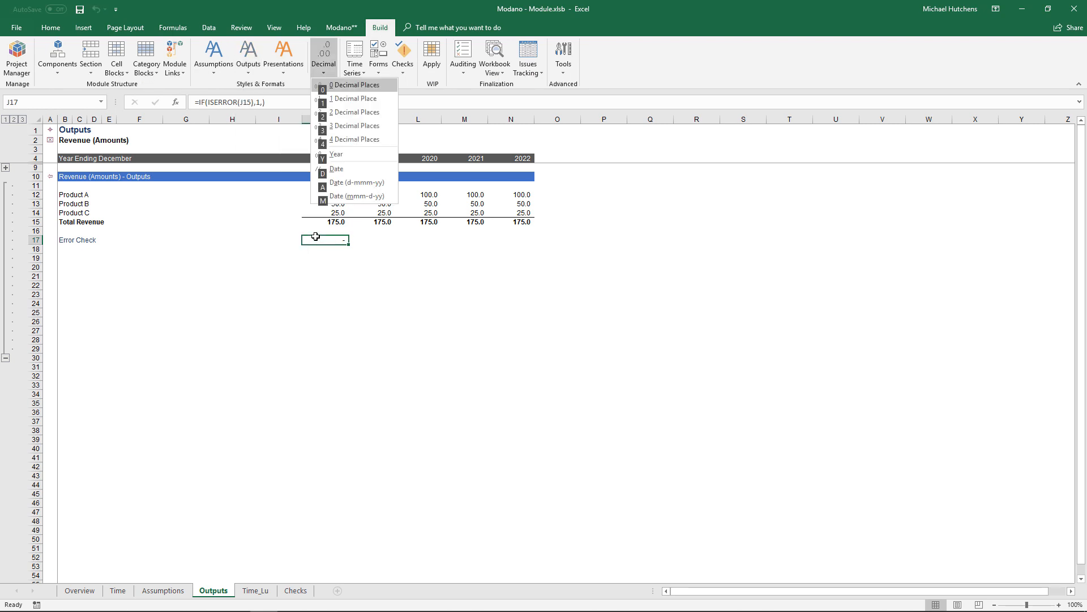
key("0")
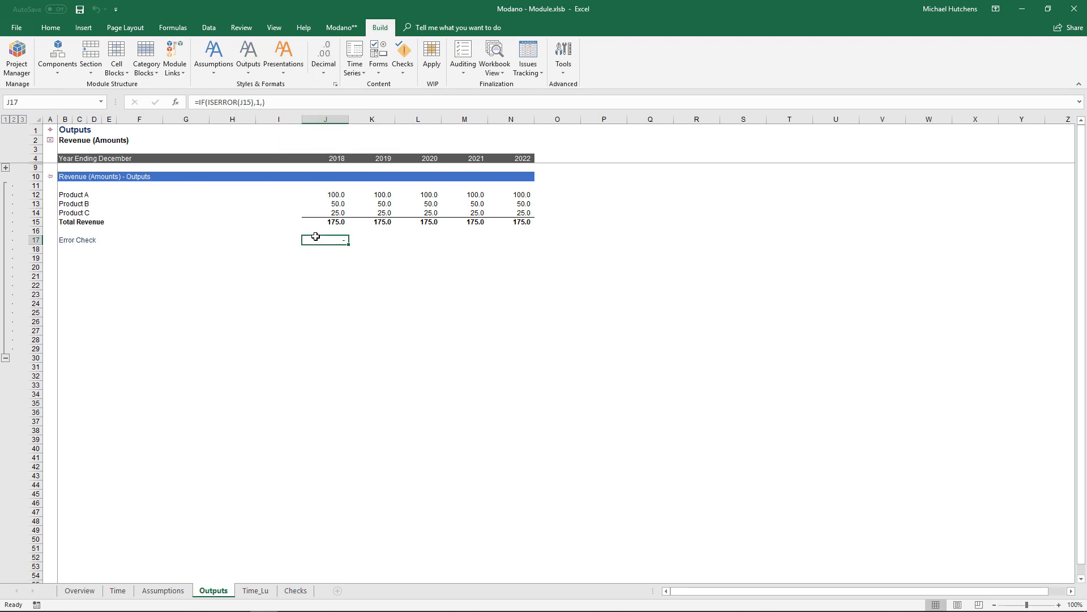
- Add a Modano error check in cell I17 summing J17:N17, with the heading from B10, check cell formatting and a comment
key("Left")
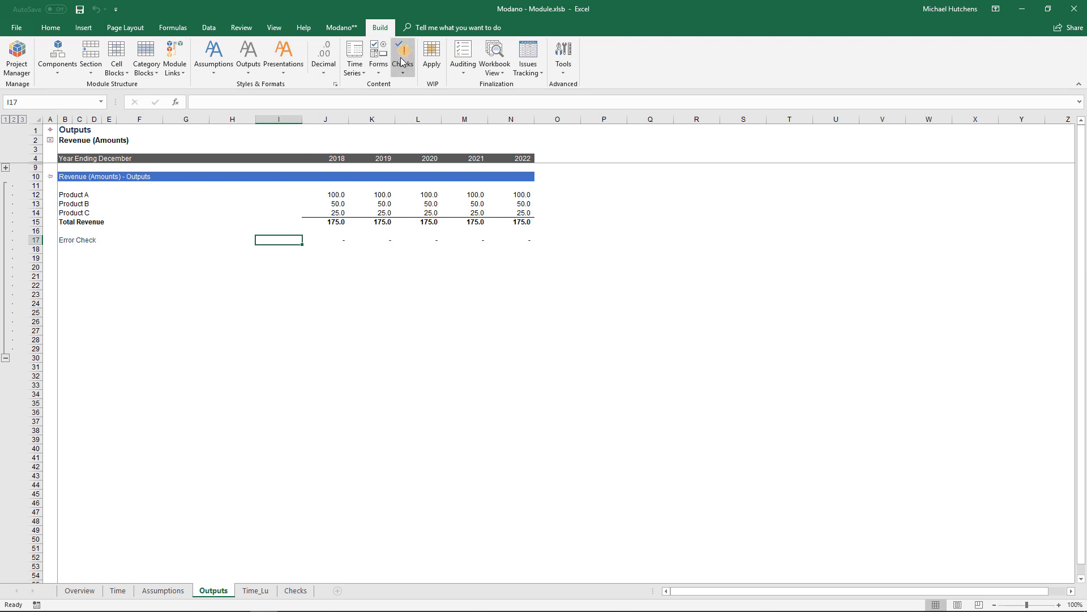
left_click(403, 75)
left_click(433, 84)
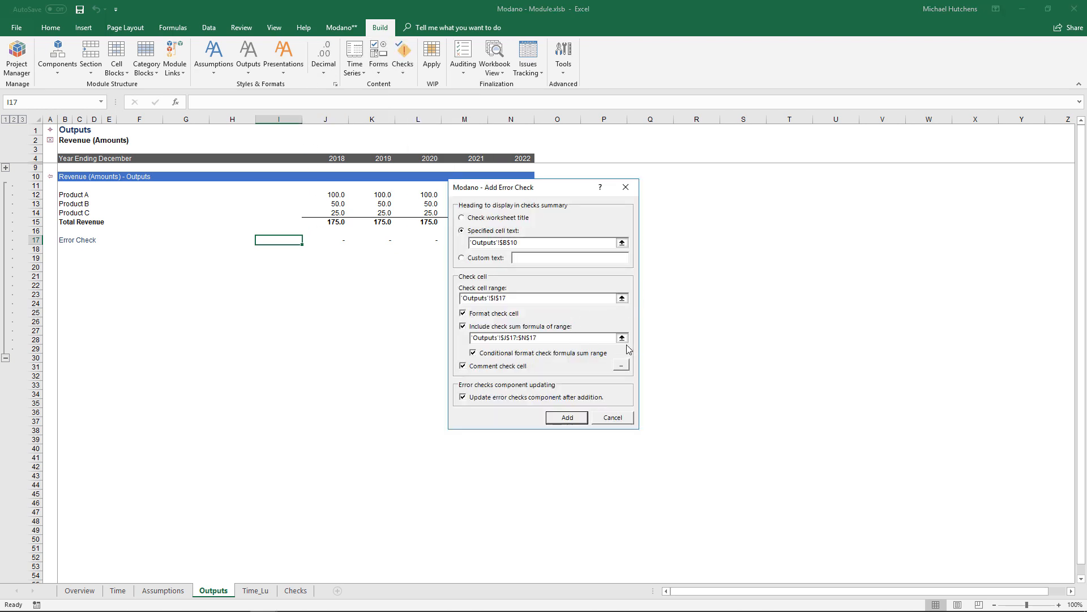
key("Return")
key("Return")
left_click(552, 417)
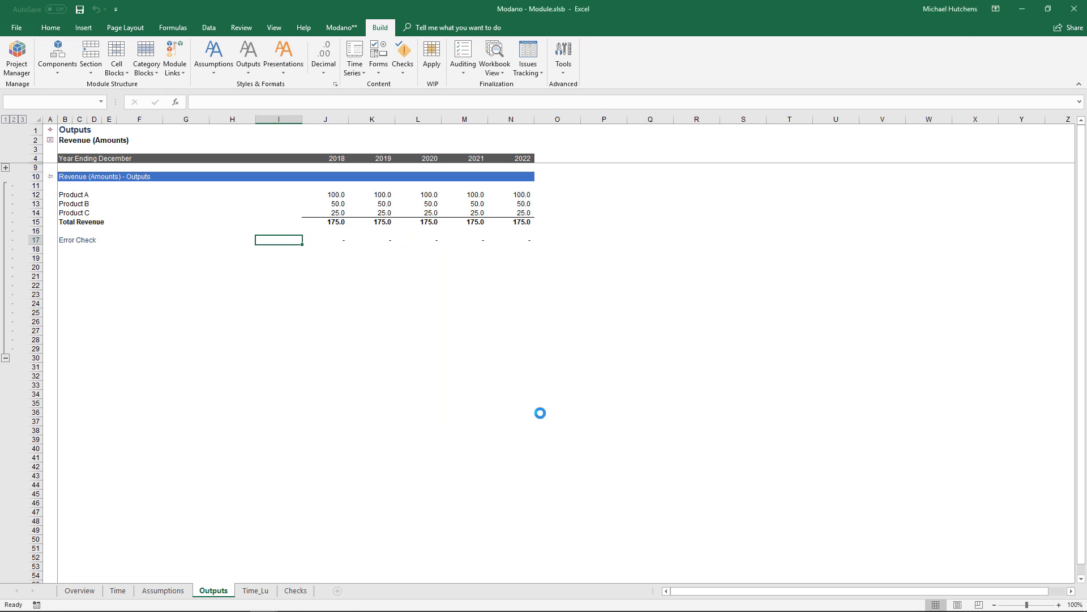
left_click(231, 249)
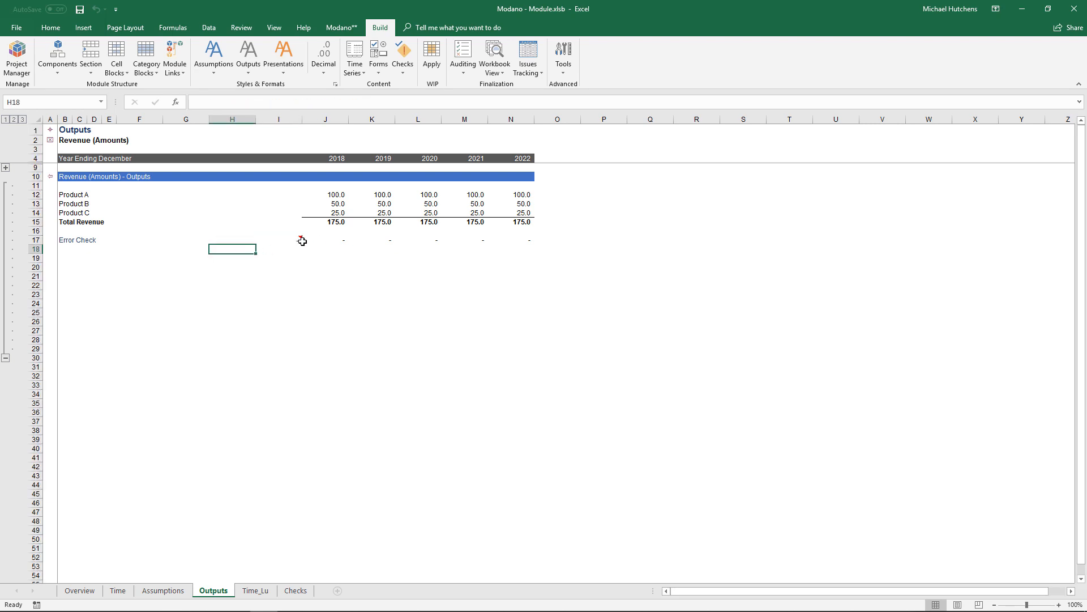
- Test the module's error check by dividing the Product A output in J12 by 0, and remove the division again
left_click(51, 140)
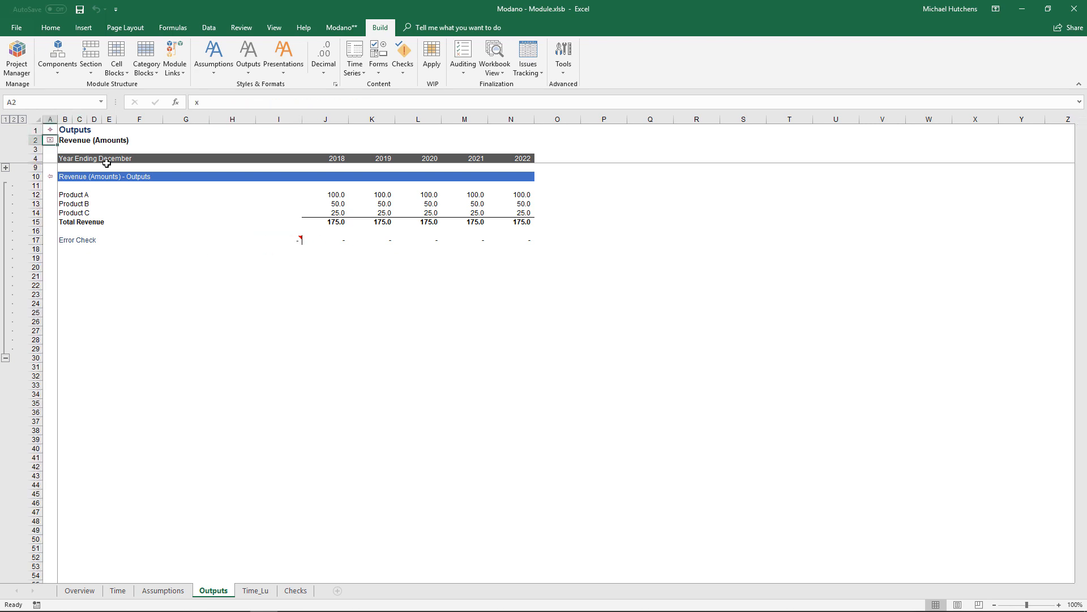
left_click(82, 209)
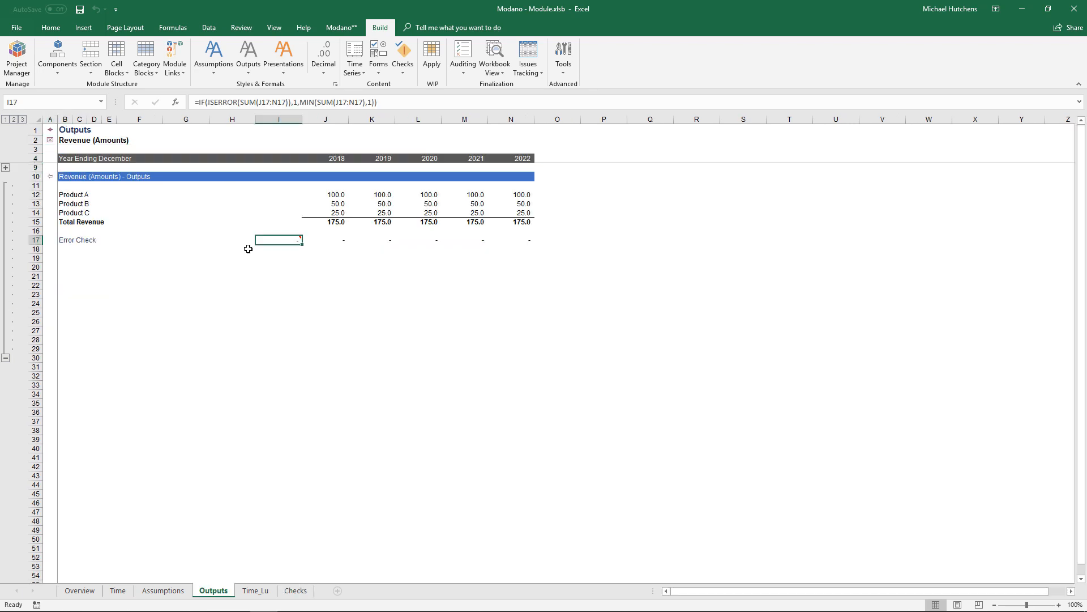
left_click(338, 224)
left_click(325, 193)
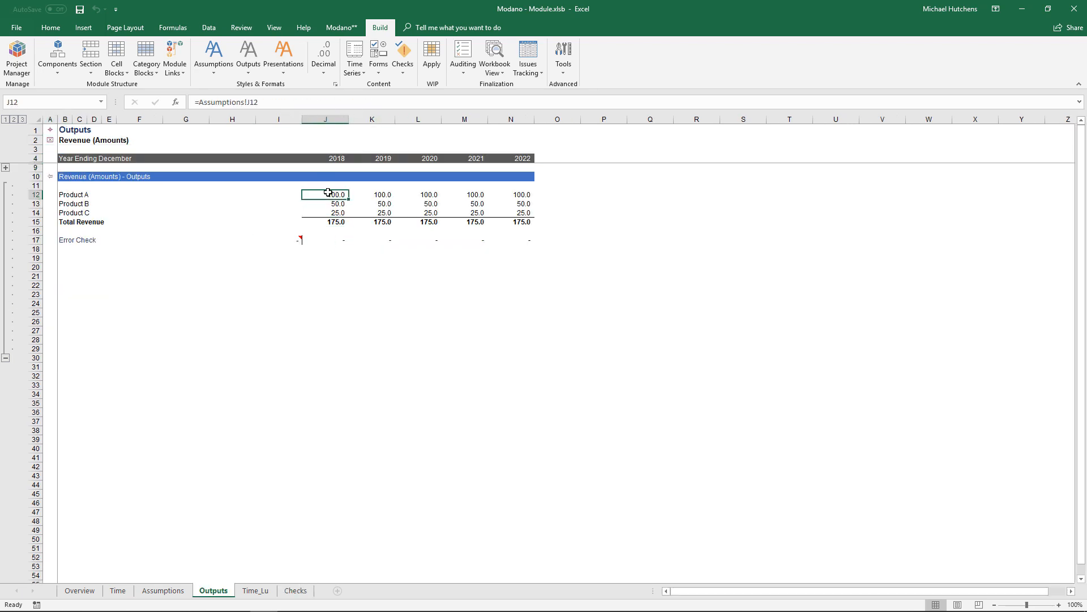
left_click(320, 102)
type("/0")
key("Return")
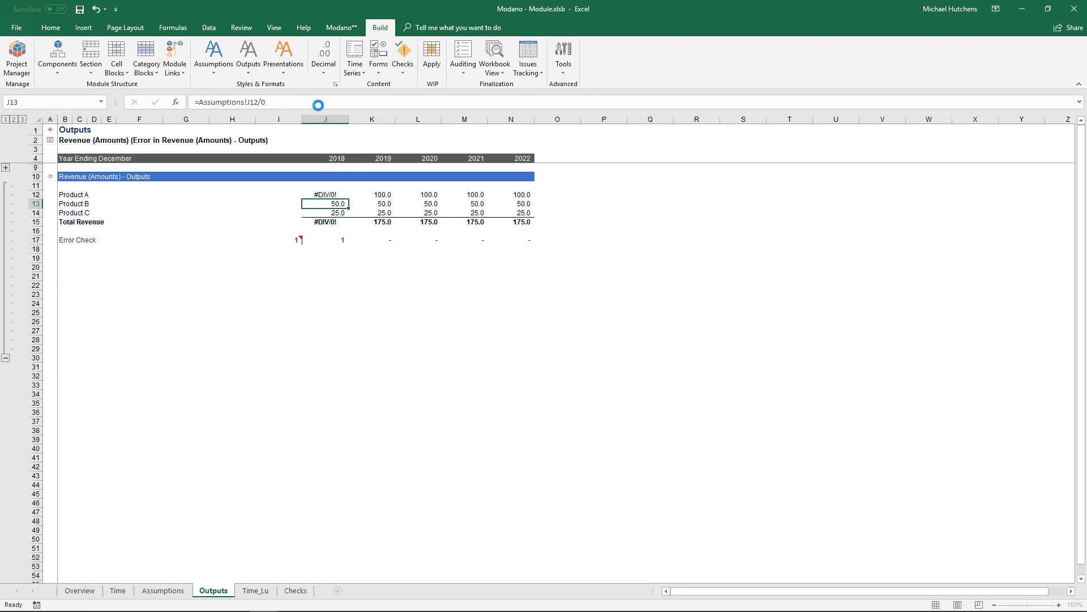
left_click(274, 102)
key("BackSpace")
key("BackSpace")
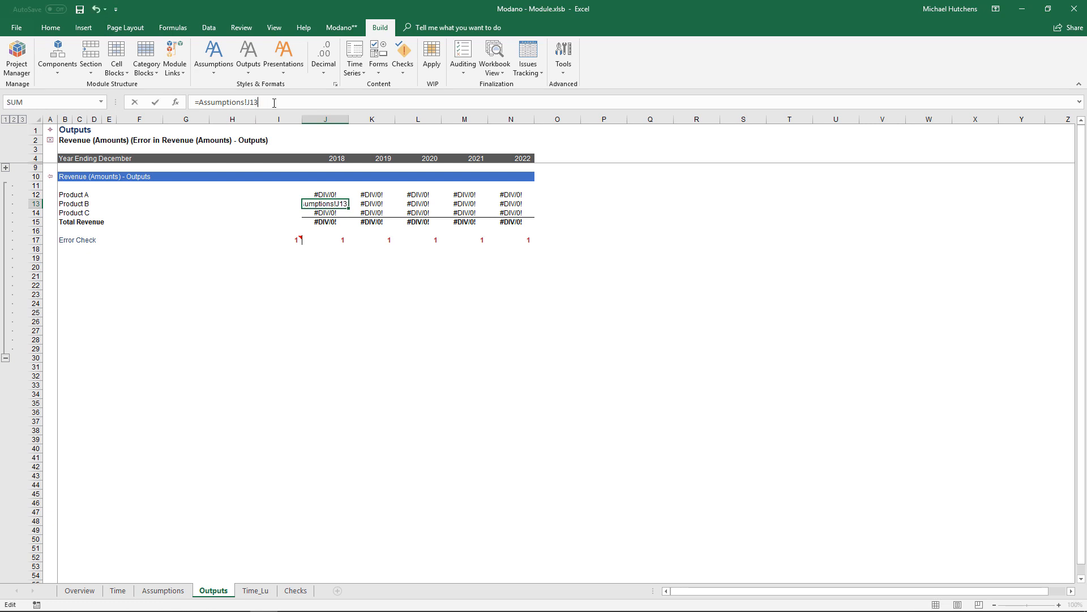
key("Return")
key("Return")
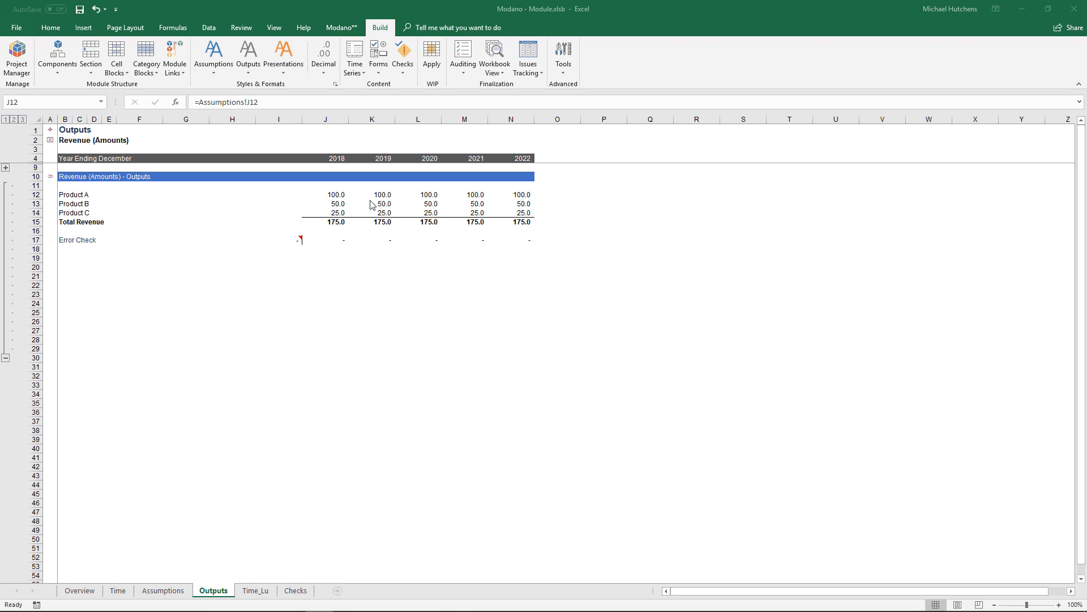
- Open the Financial Modeling module links library from the Generic Financial Model content on the web
left_click(338, 198)
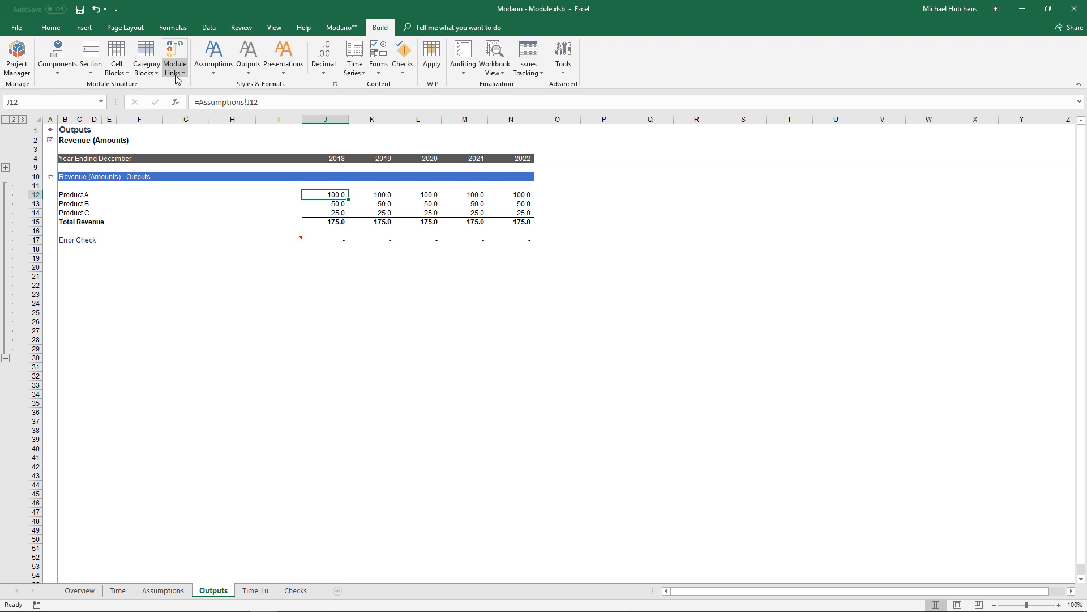
left_click(347, 28)
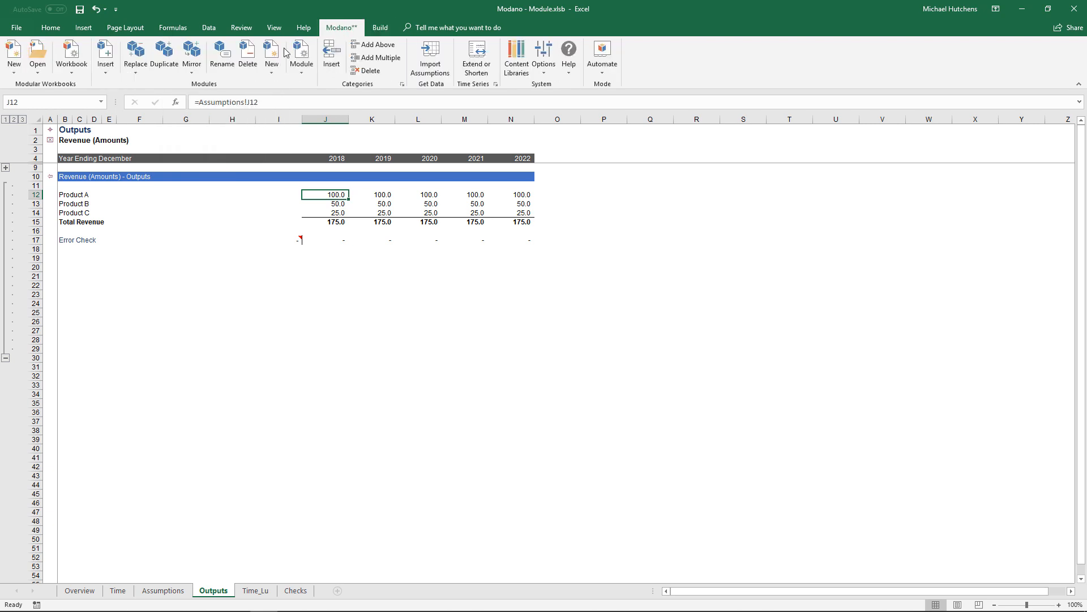
left_click(38, 72)
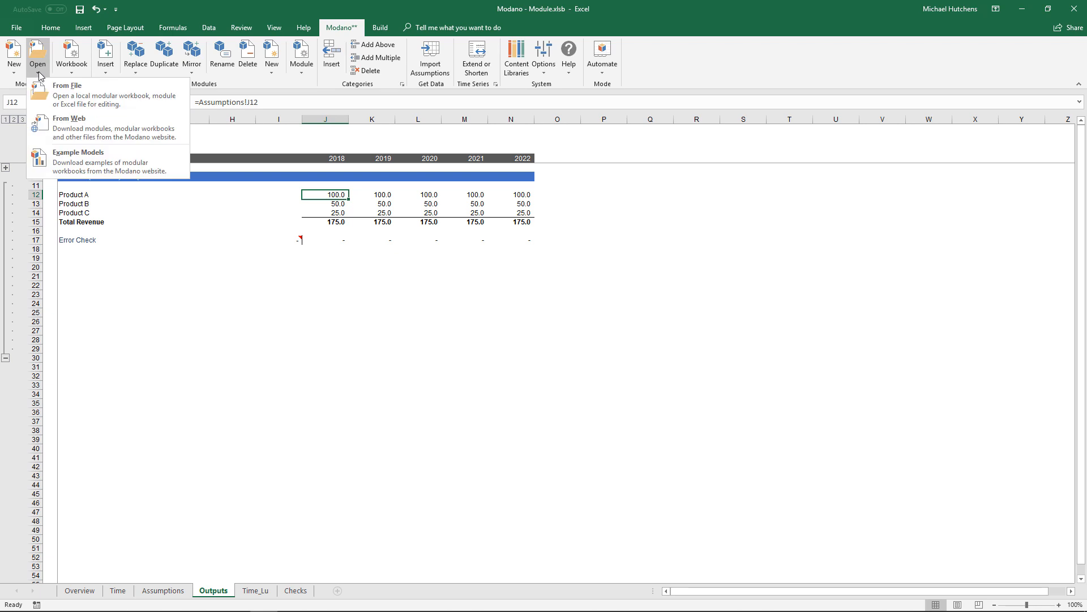
left_click(54, 113)
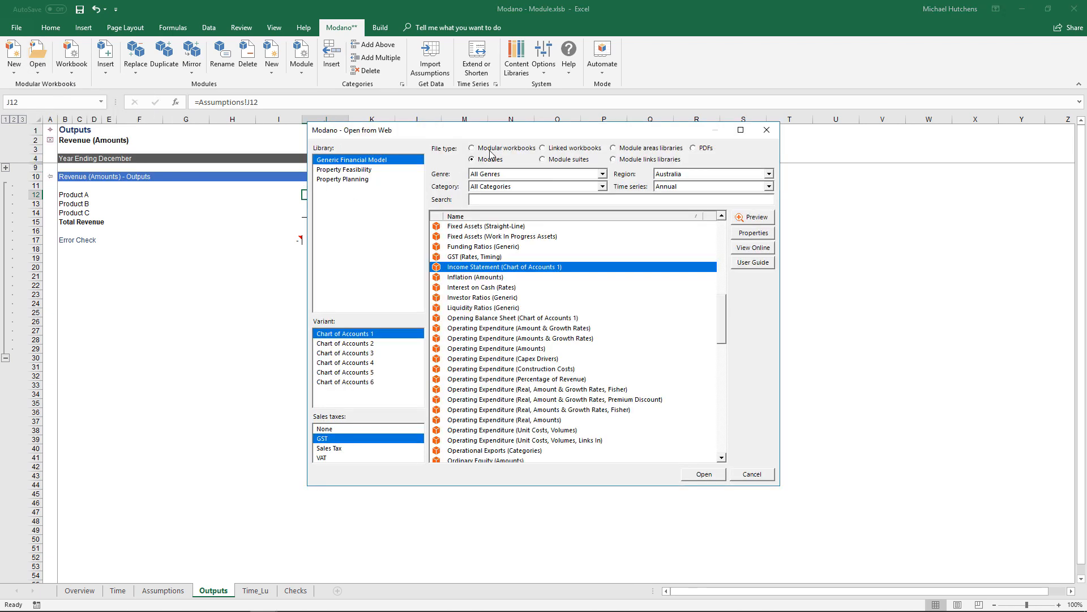
left_click(615, 161)
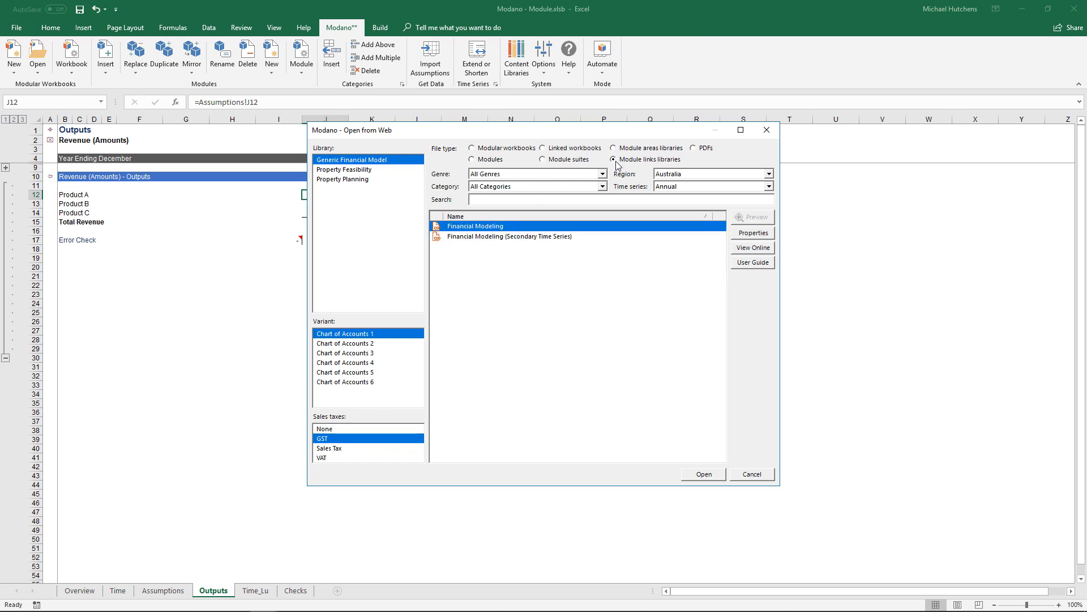
left_click(508, 236)
left_click(505, 231)
left_click(704, 475)
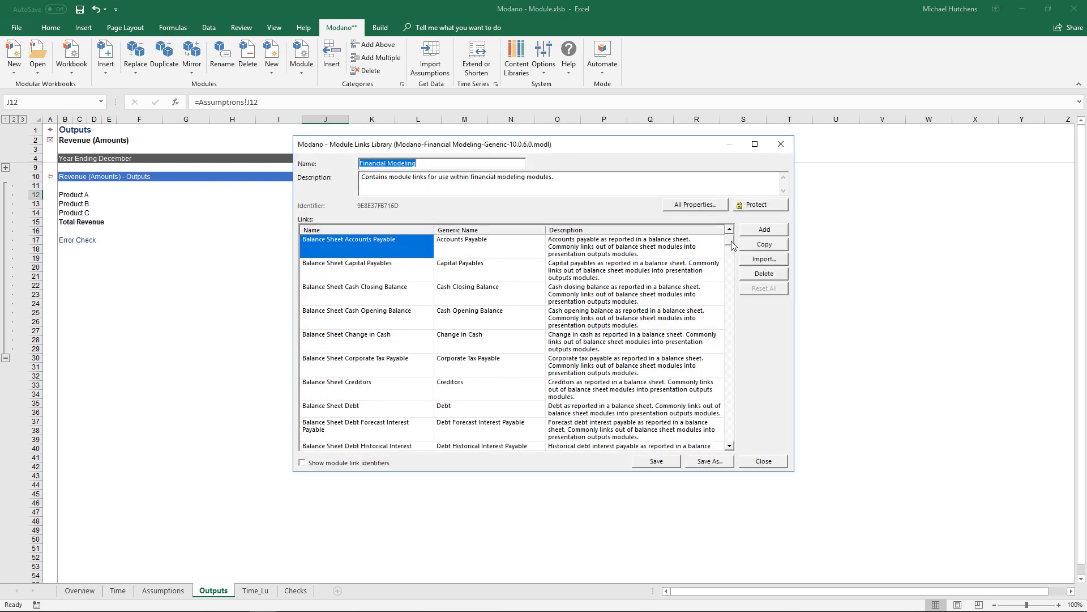
- Locate the Revenue link in the Financial Modeling library, show the module link identifiers and select the Revenue link's identifier
left_click_drag(732, 240, 731, 437)
left_click(731, 438)
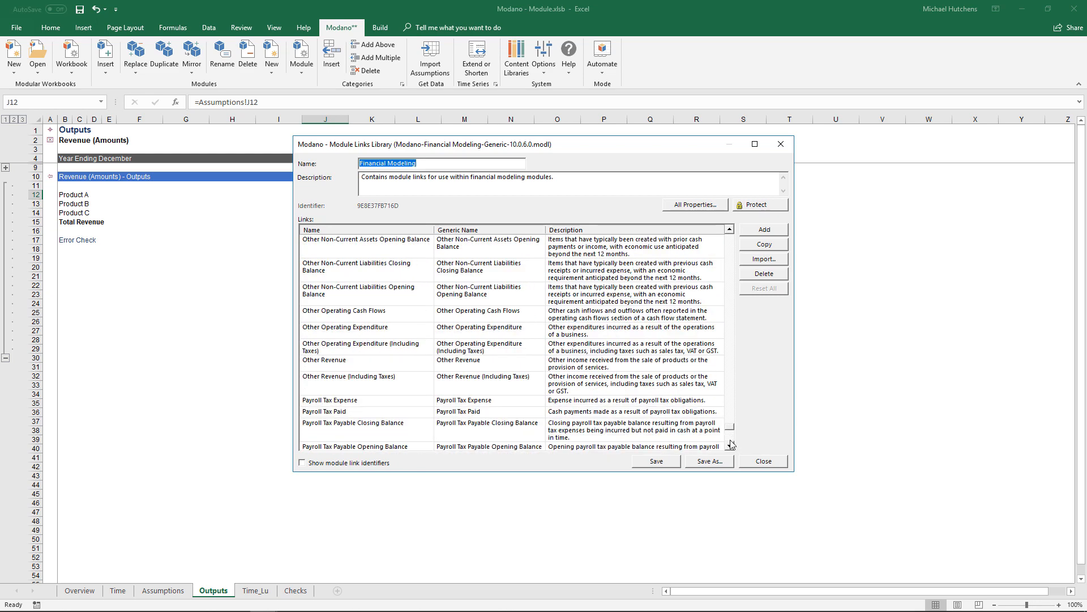
left_click(731, 441)
left_click(731, 447)
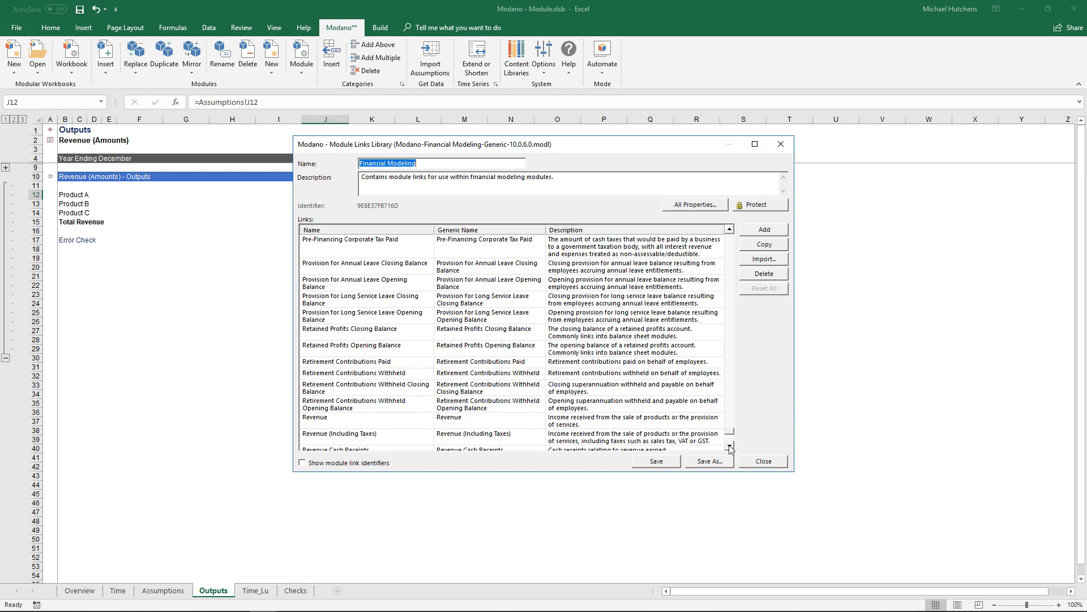
left_click(731, 447)
left_click(328, 399)
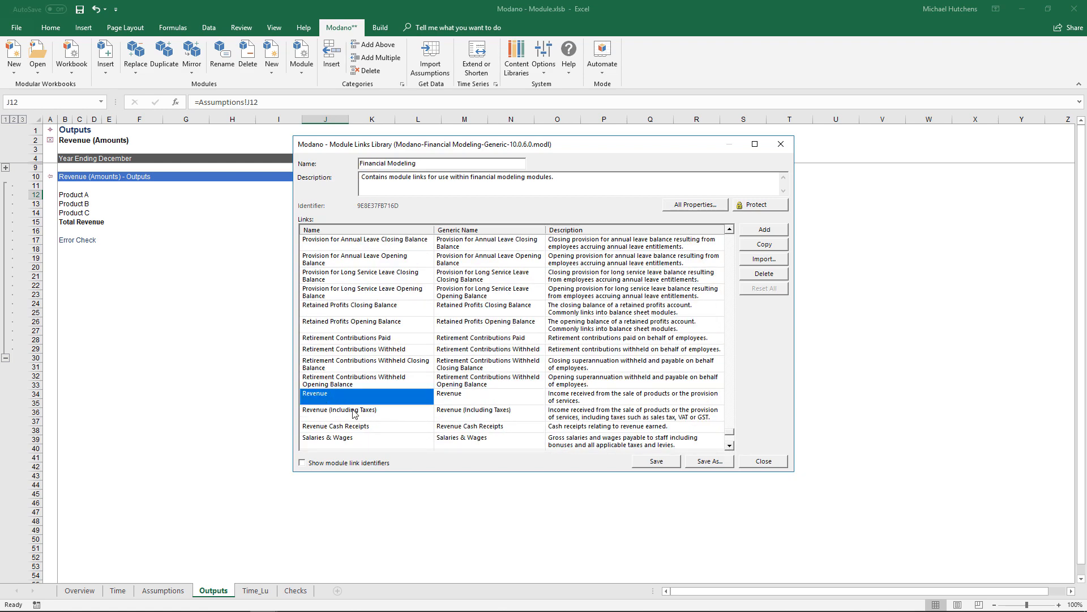
left_click(303, 463)
scroll(490, 428, "down", 1)
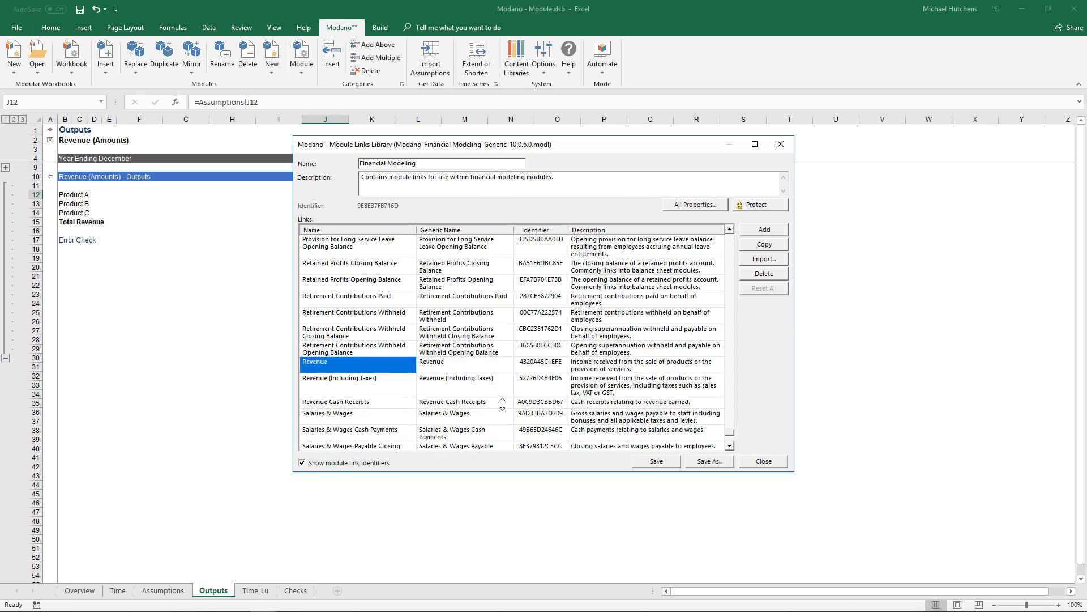
left_click(545, 367)
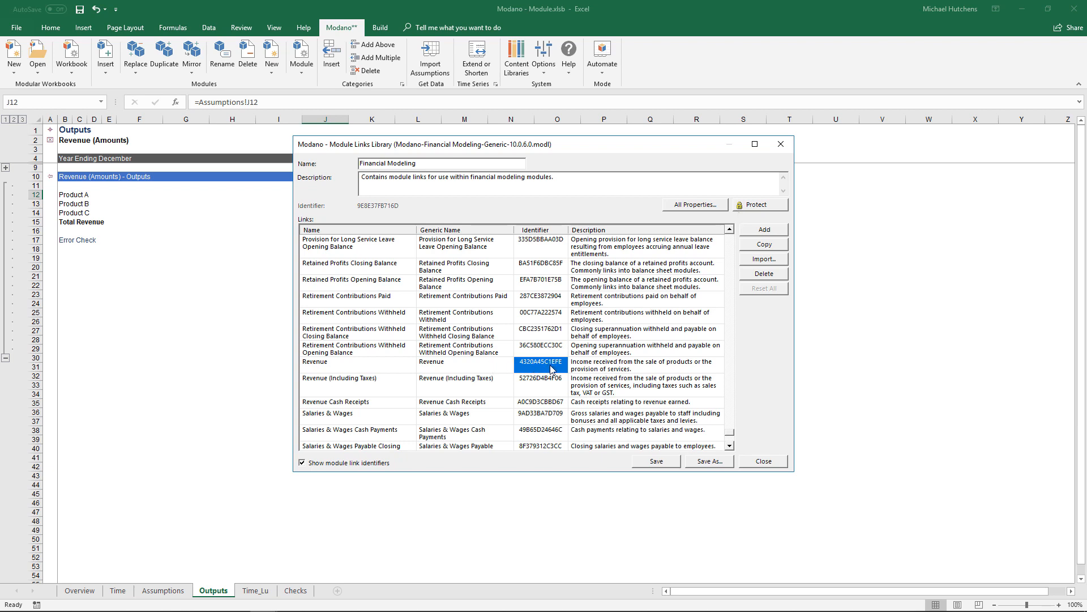
- Close the links library and open the Income Statement (Chart of Accounts 1) module from the web, with sales taxes None and region United States
left_click(759, 461)
left_click(37, 57)
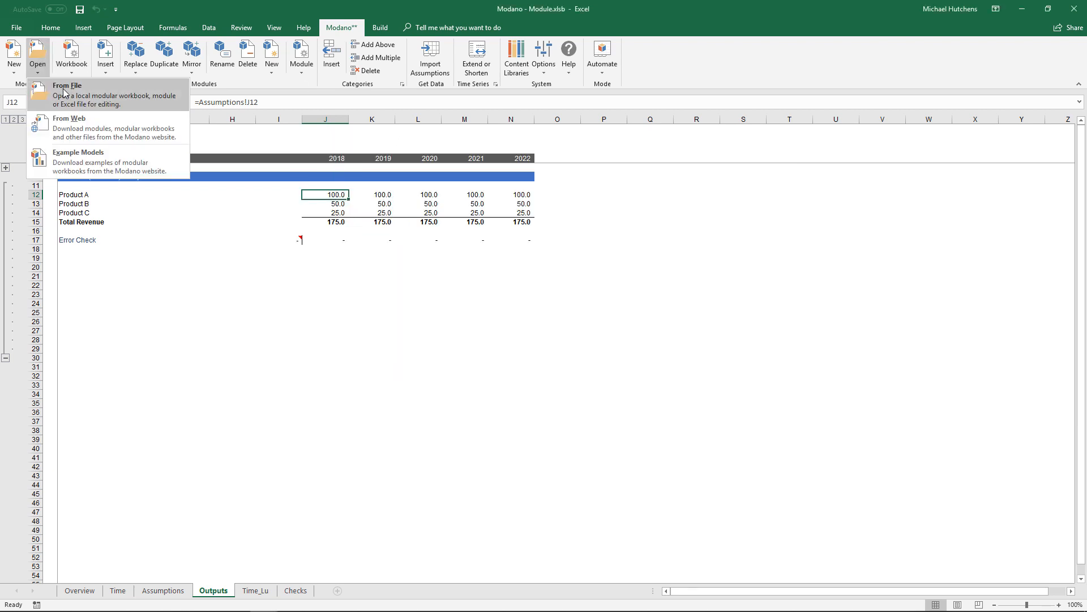
left_click(69, 113)
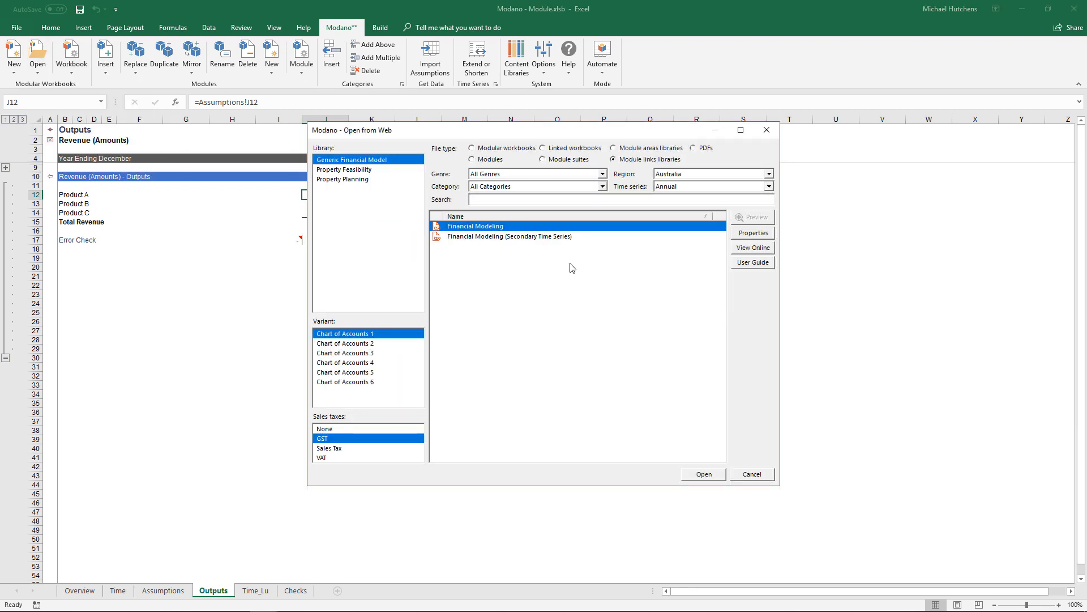
left_click(486, 159)
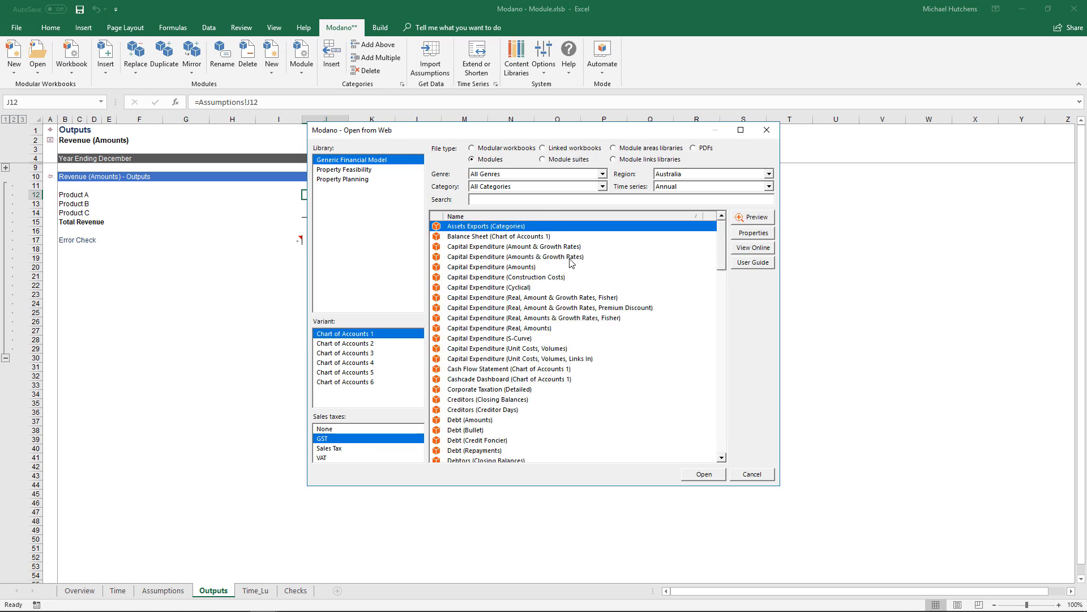
left_click(498, 318)
key("i")
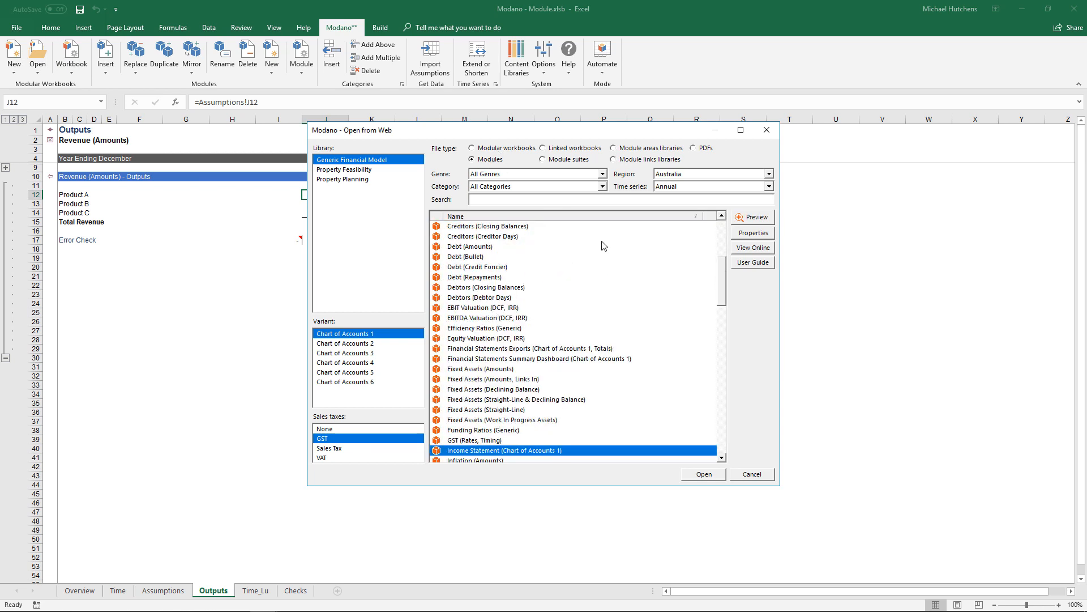
left_click(674, 176)
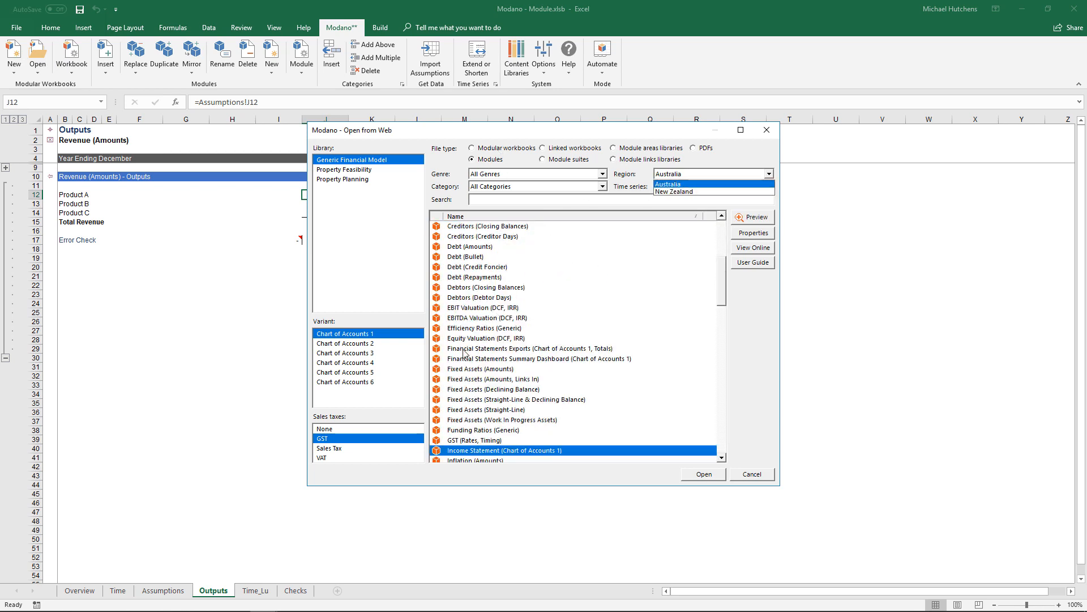
left_click(332, 428)
left_click(331, 430)
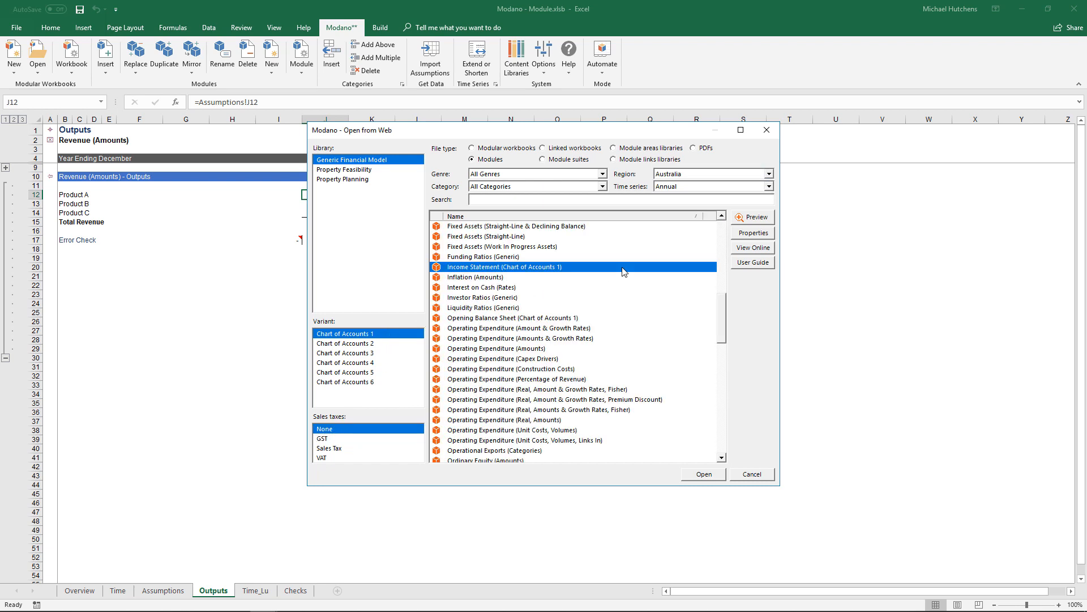
left_click(674, 175)
left_click(675, 210)
left_click(697, 476)
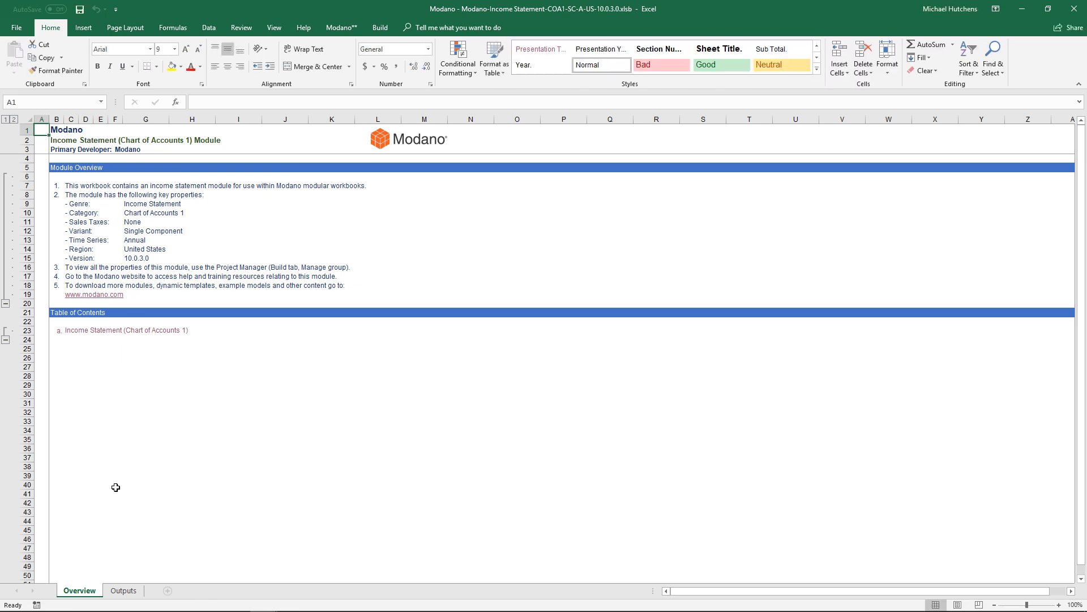
- Expand the revenue rows on the Income Statement sheet and inspect the properties and identifier of the Revenue link in at J13
left_click(109, 330)
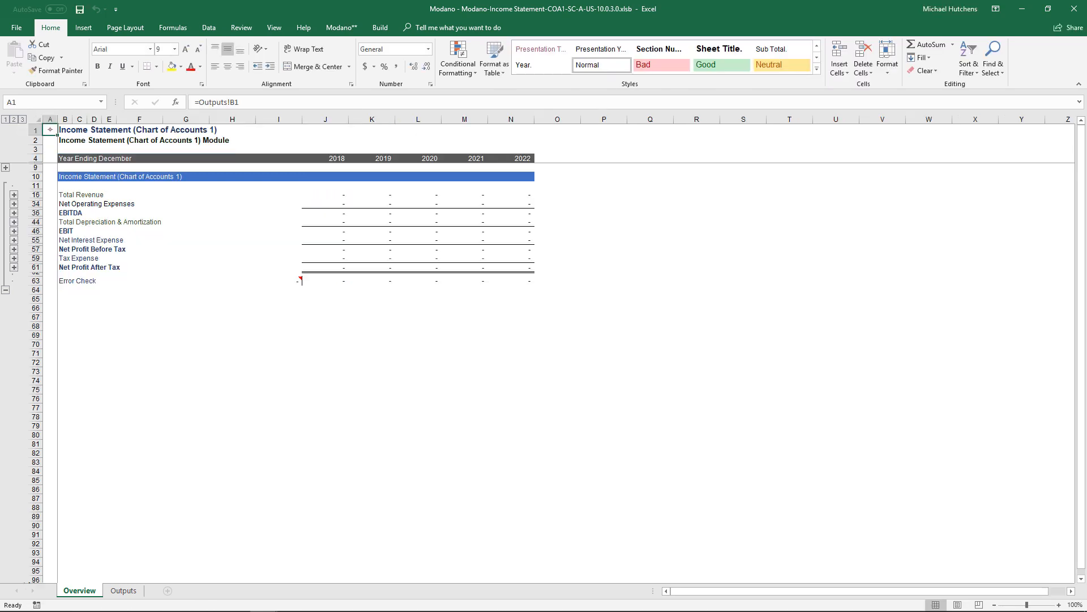
left_click(12, 194)
left_click(311, 203)
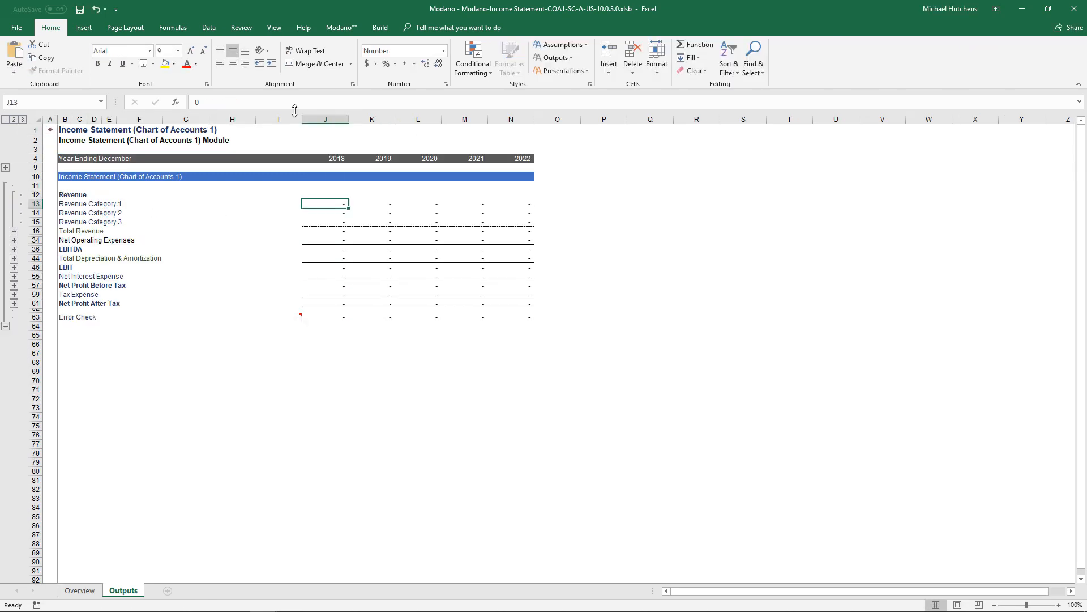
left_click(376, 27)
left_click(183, 73)
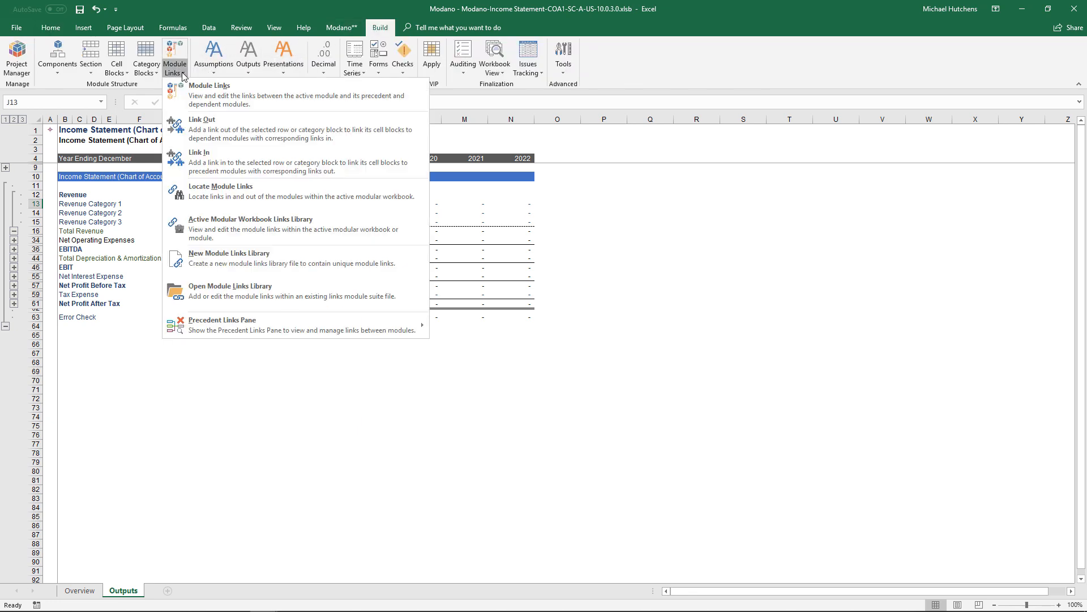
left_click(190, 158)
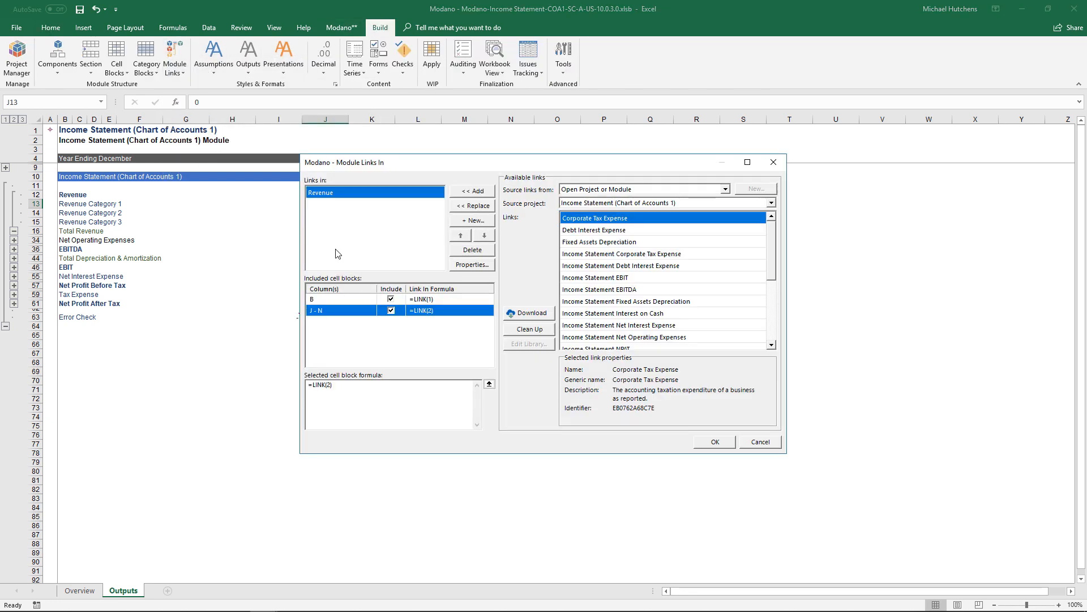
left_click(470, 266)
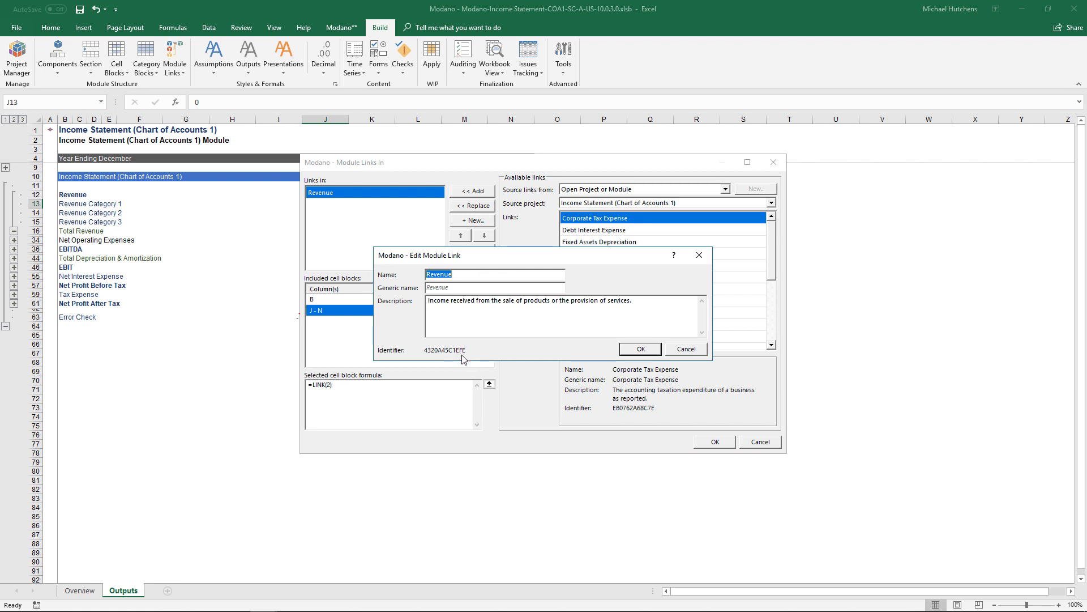
left_click(686, 349)
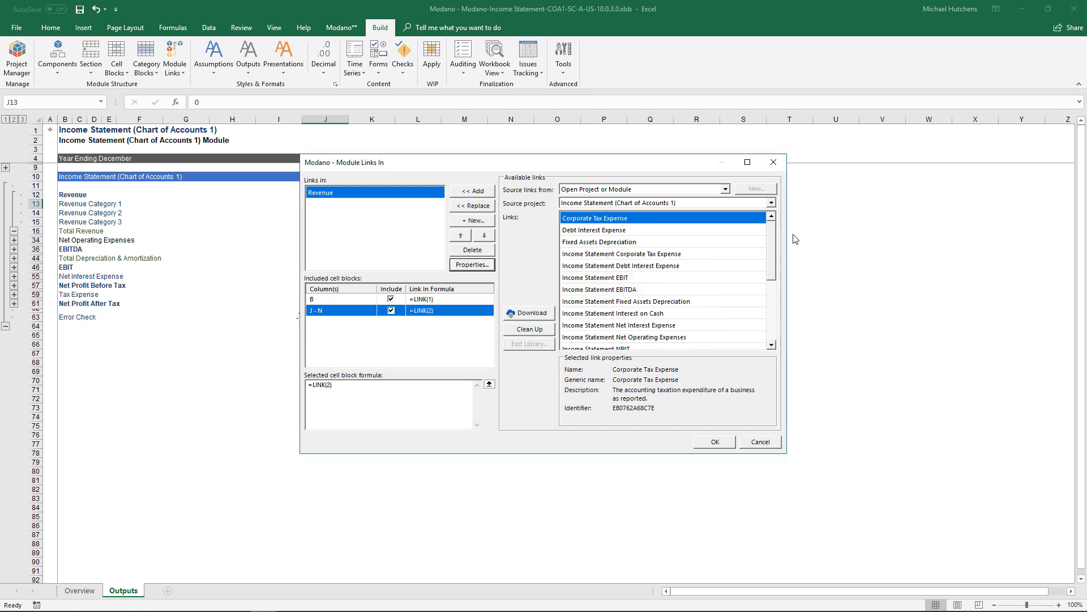
left_click(774, 162)
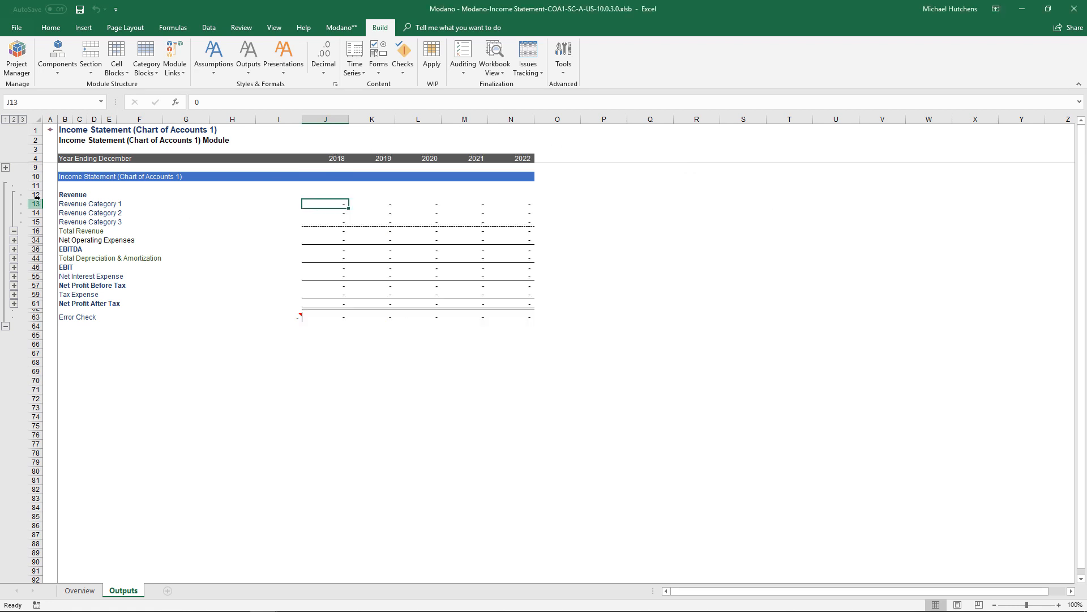
- Review which cell blocks the Revenue link in includes for the Revenue Category 1 row, and leave without saving
left_click_drag(35, 204, 35, 213)
left_click(320, 205)
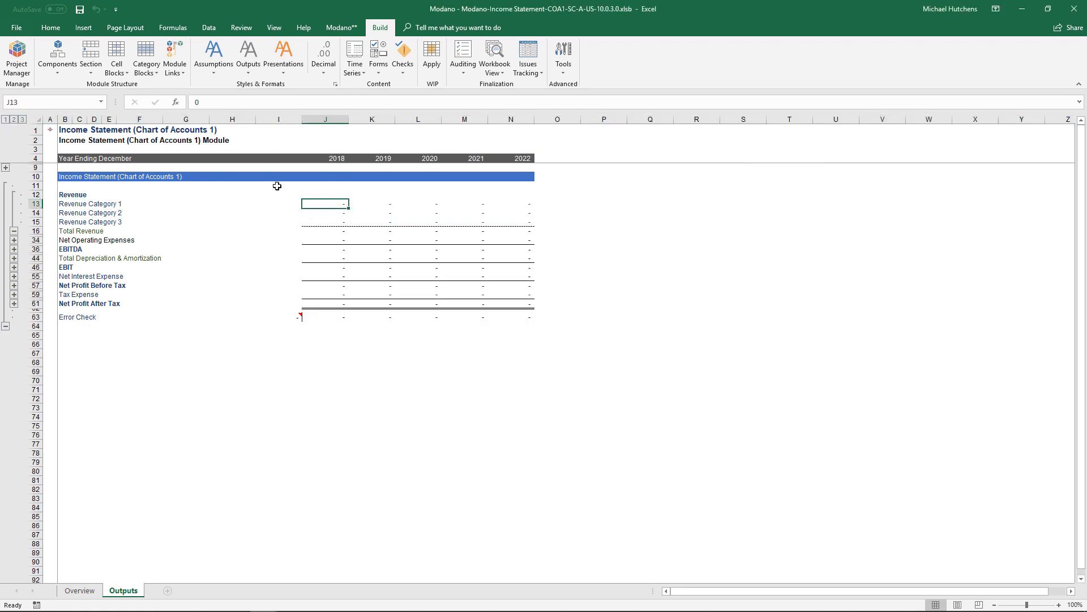
left_click(173, 74)
left_click(192, 155)
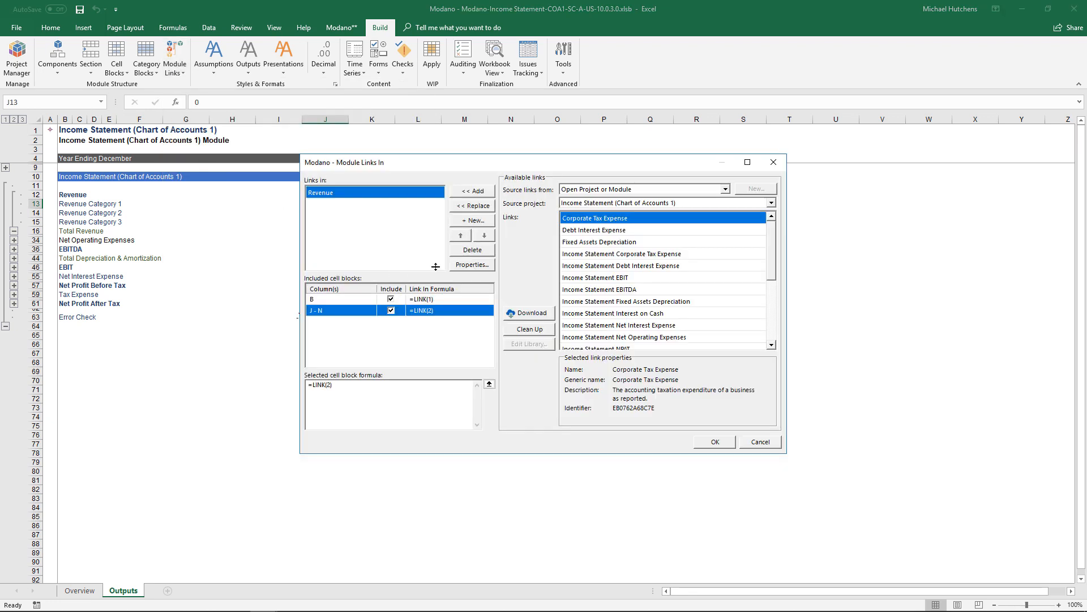
left_click(390, 310)
left_click(773, 162)
- In Modano - Module.xlsb, add the Revenue link from the Income Statement (Chart of Accounts 1) project as a link out of the product rows
key("alt+w")
key("w")
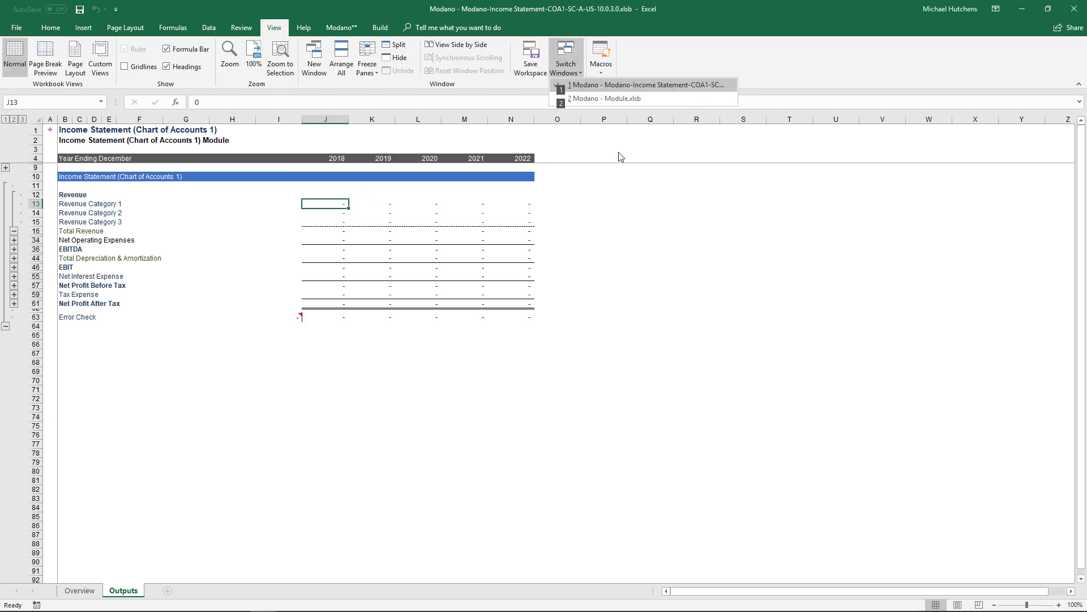
left_click(626, 100)
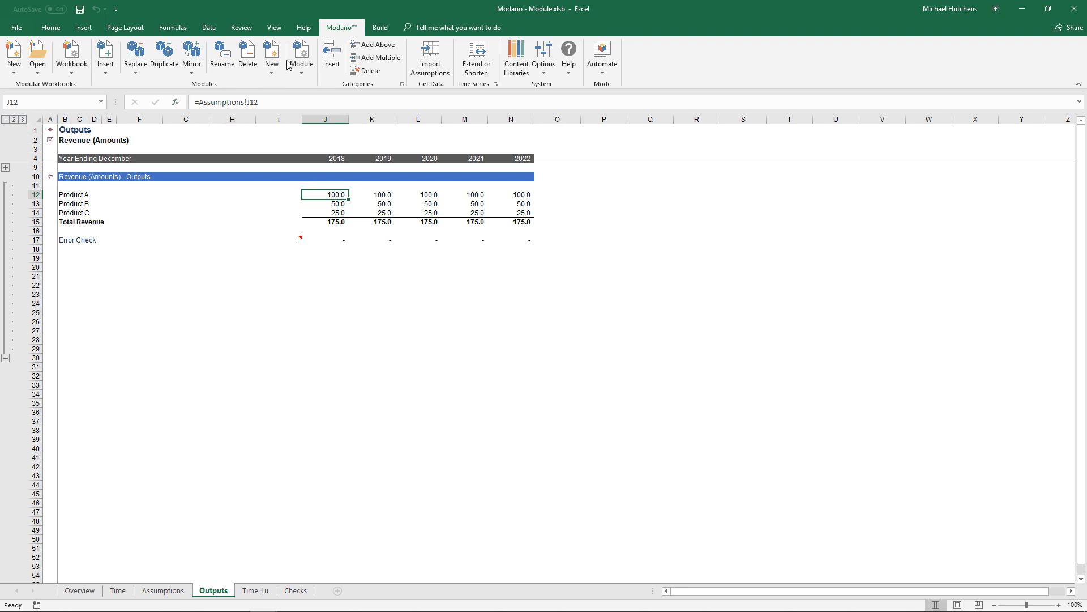
left_click(380, 28)
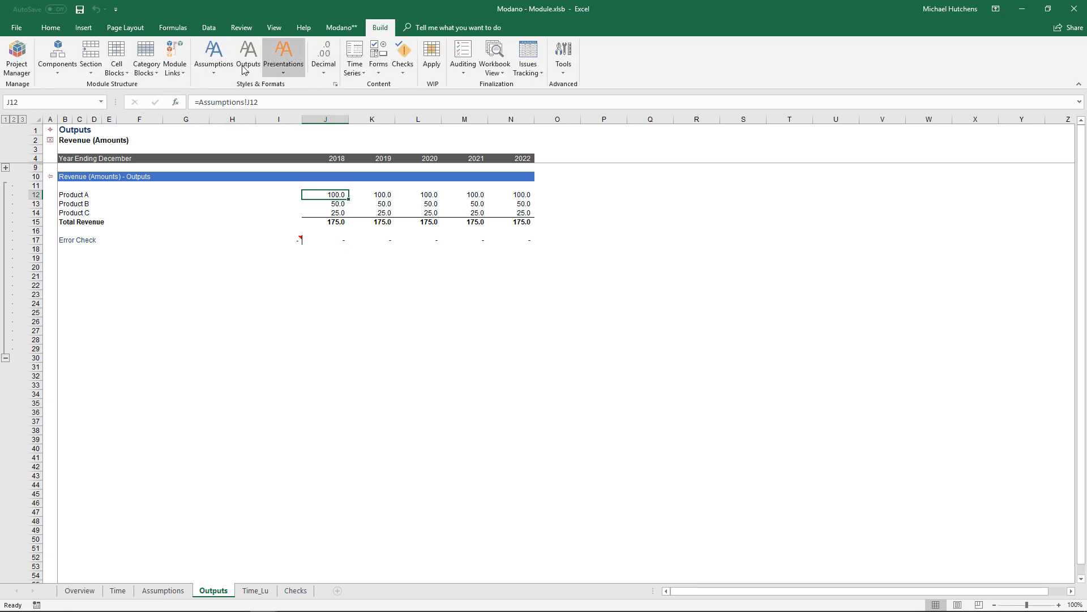
left_click(175, 62)
left_click(194, 130)
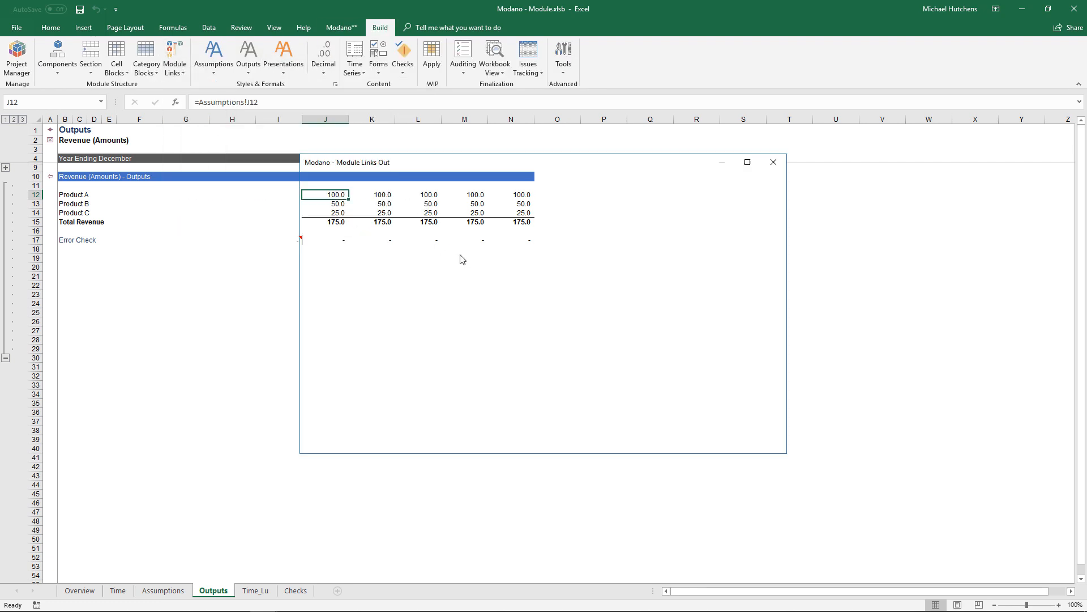
left_click(605, 204)
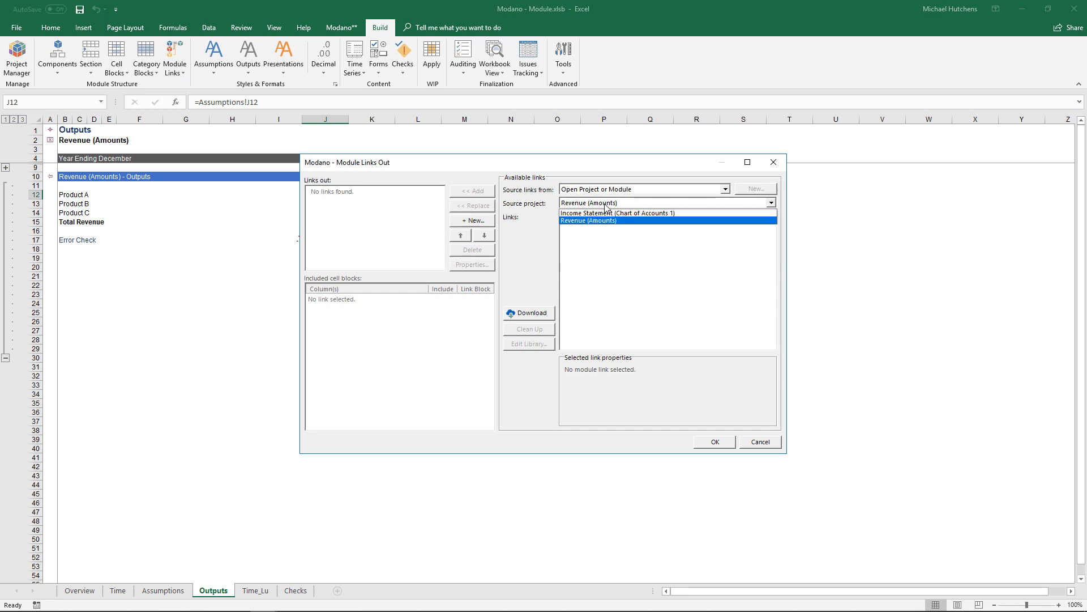
left_click(611, 219)
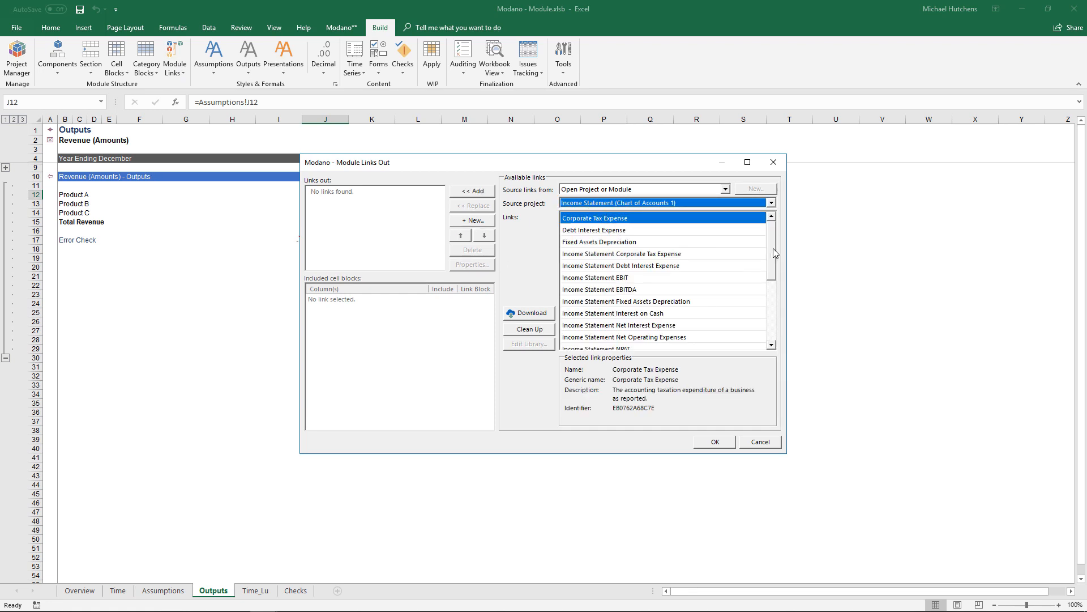
left_click_drag(774, 255, 774, 319)
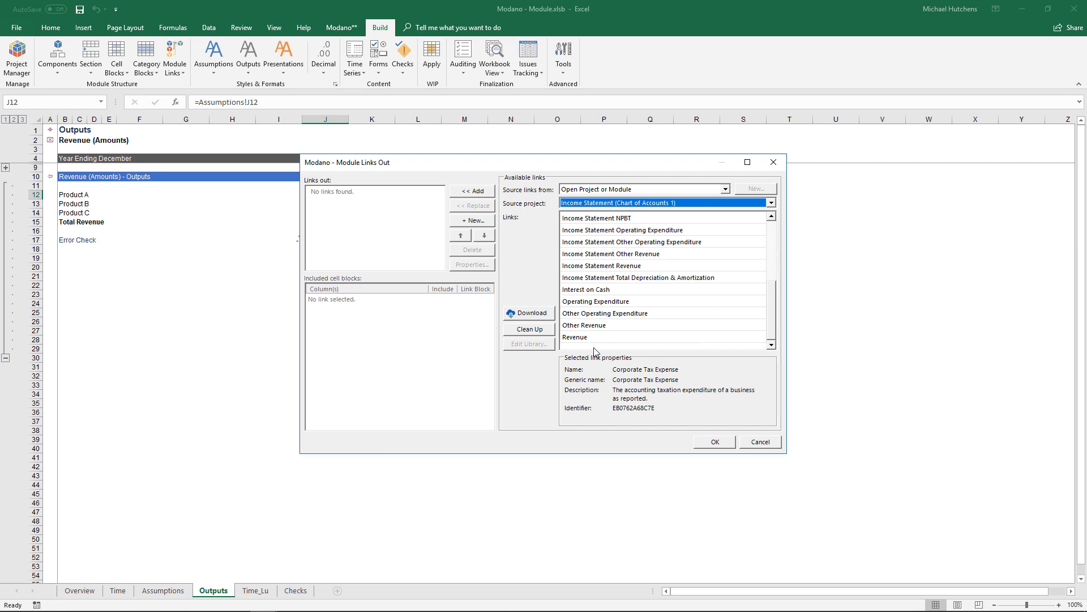
left_click(633, 339)
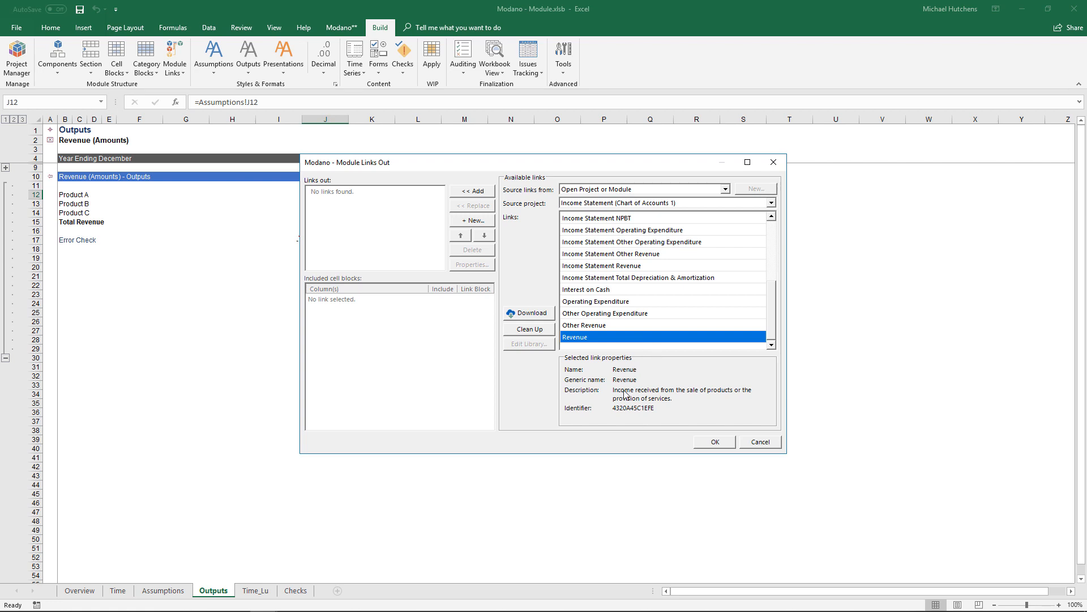
left_click(474, 193)
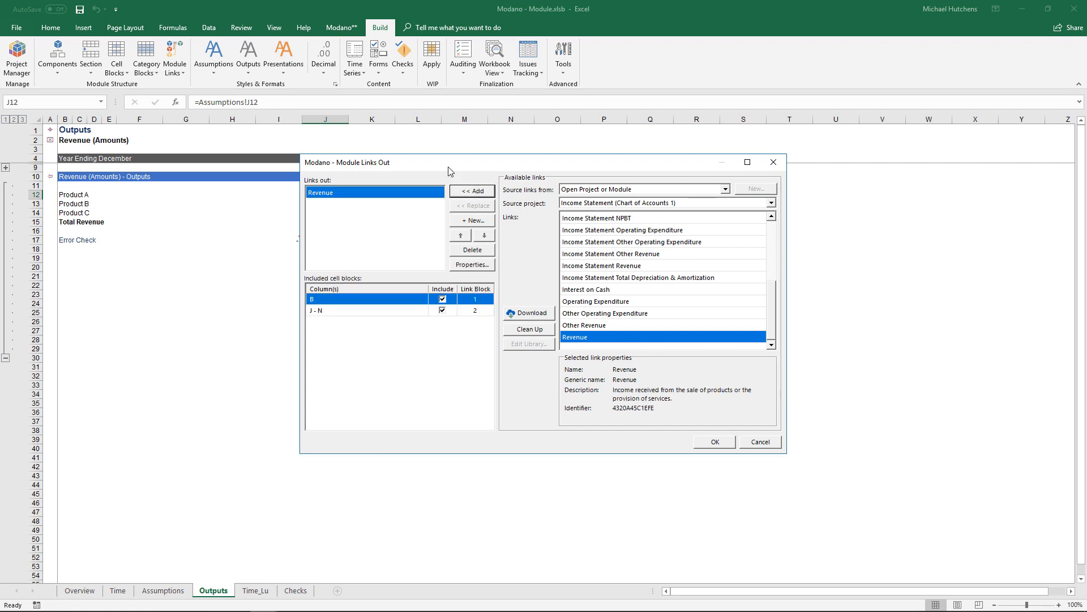
left_click_drag(450, 170, 303, 248)
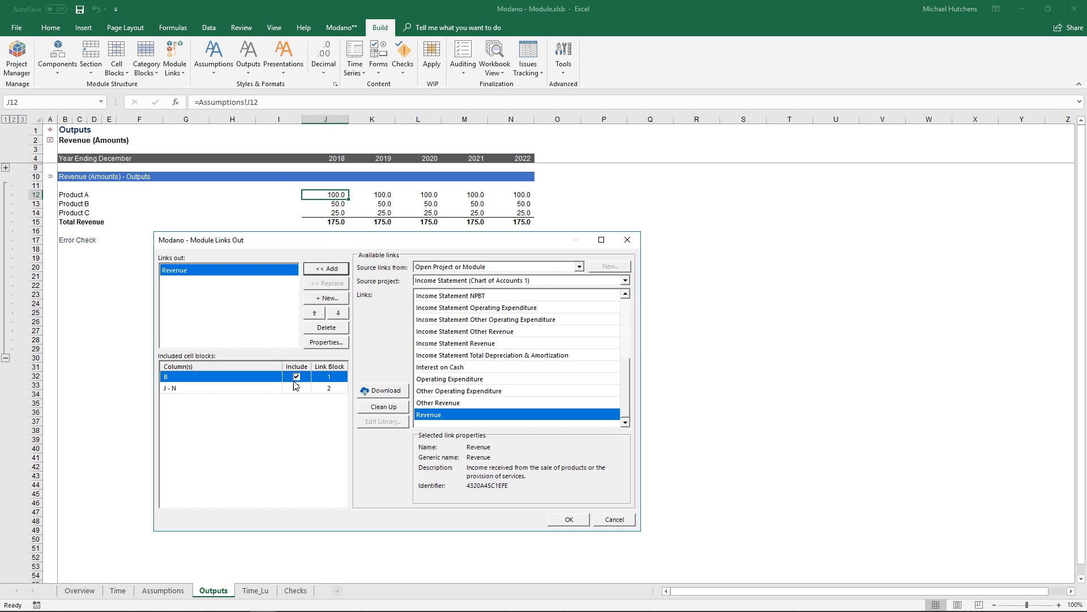
left_click(568, 519)
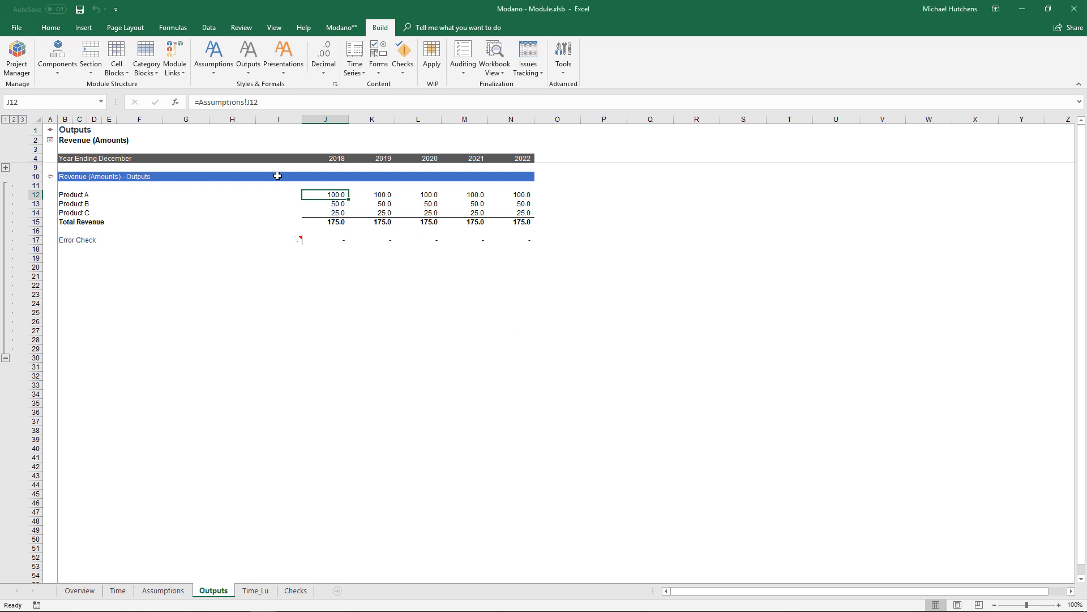
- Review the Revenue link out and its included cell blocks for the product rows
left_click(175, 72)
left_click(238, 129)
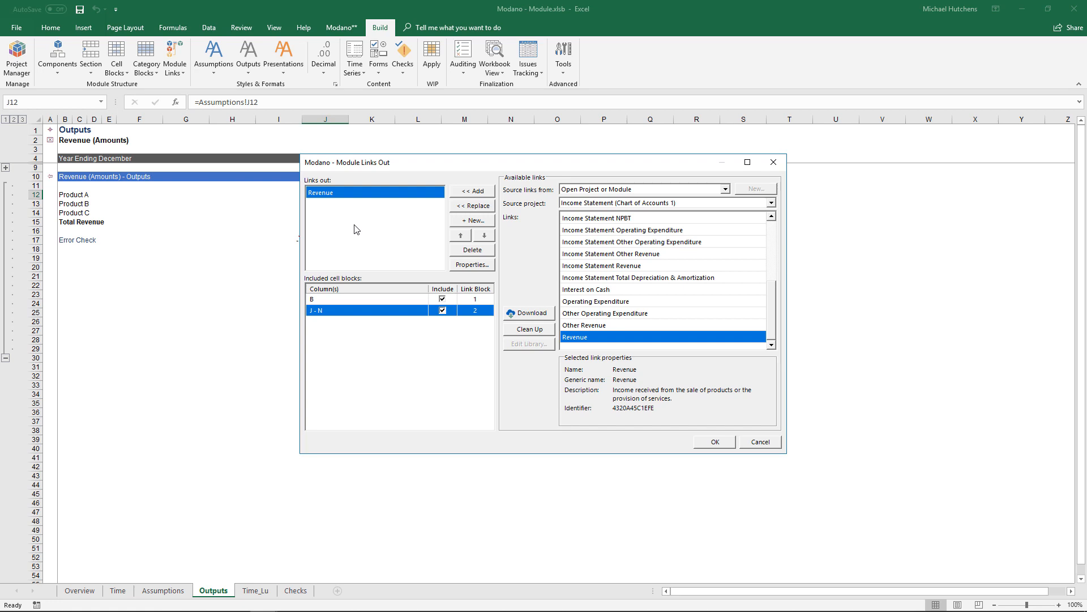
left_click(753, 441)
- Locate the Revenue (Amounts) module's Revenue link out and go to its category block on the Outputs sheet
left_click(170, 62)
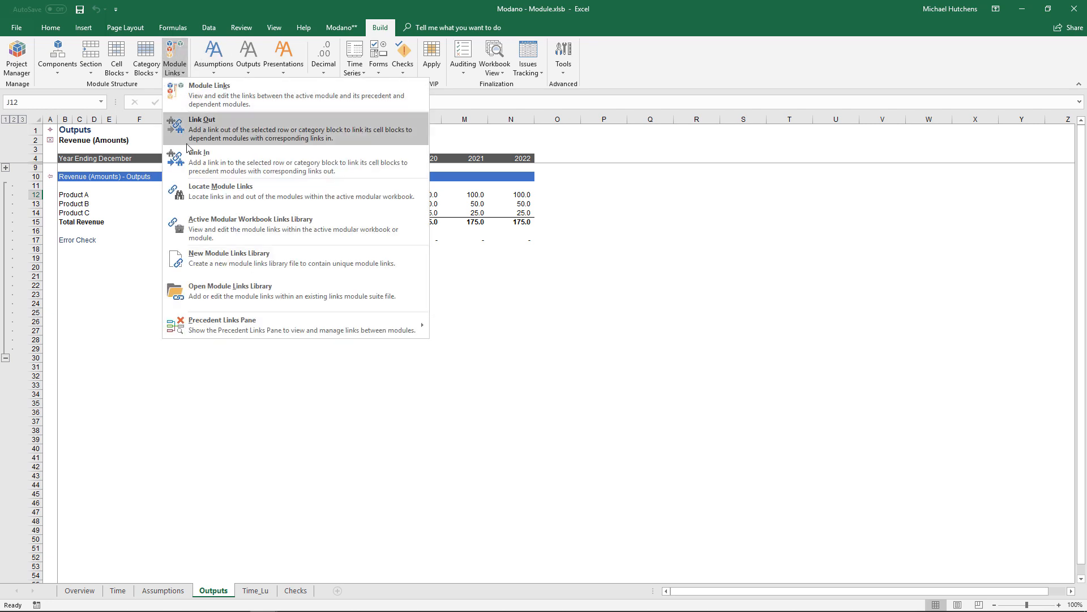
left_click(199, 192)
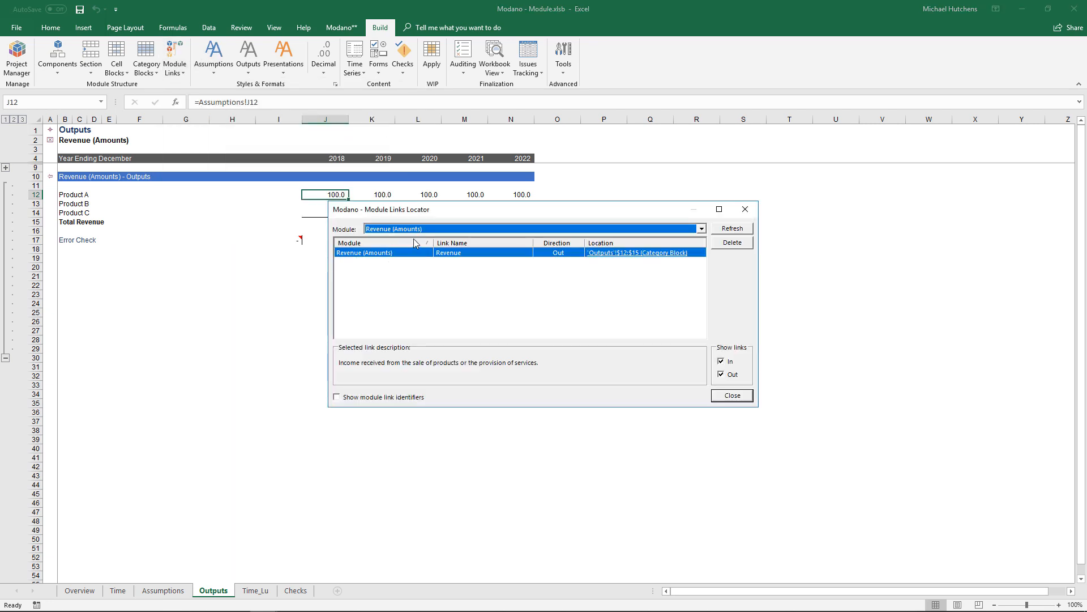
left_click(614, 253)
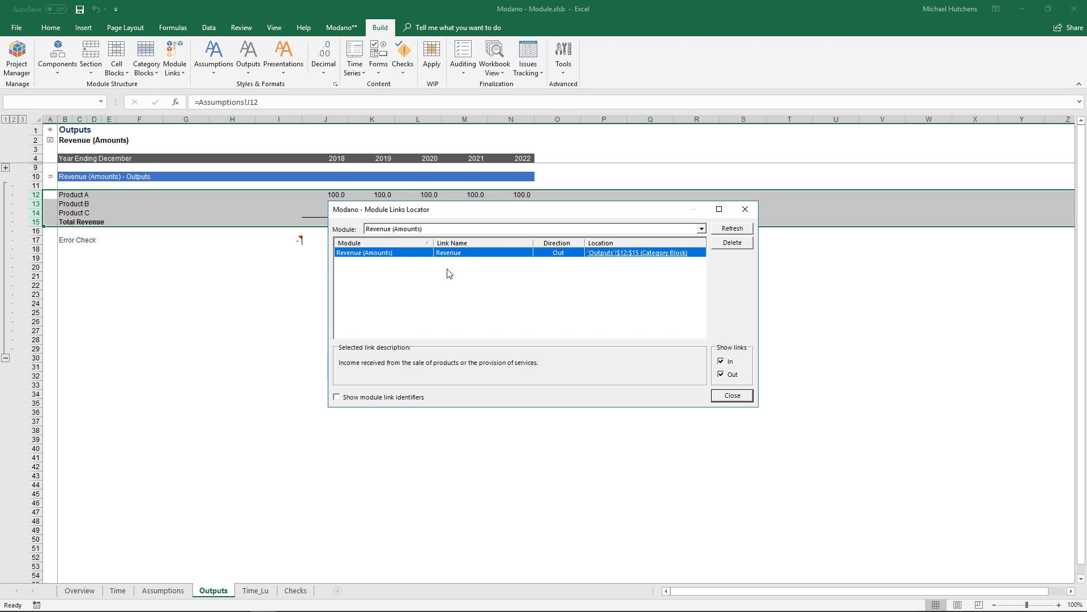
left_click(745, 209)
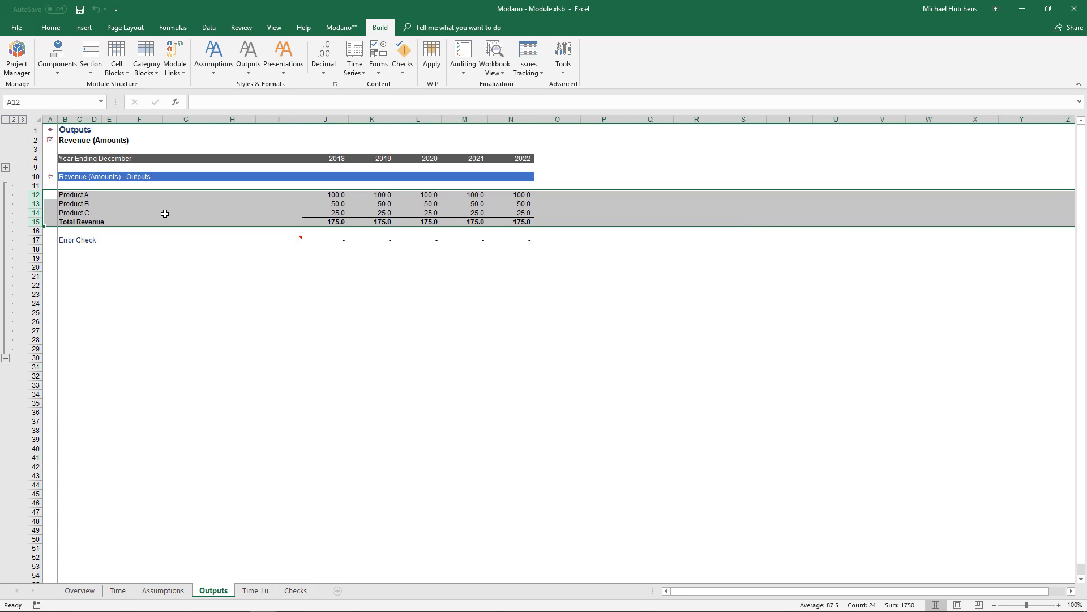
- In the Income Statement workbook, list only the module's links in and go to the Other Operating Expenditure and Interest on Cash link locations
key("alt+w")
key("w")
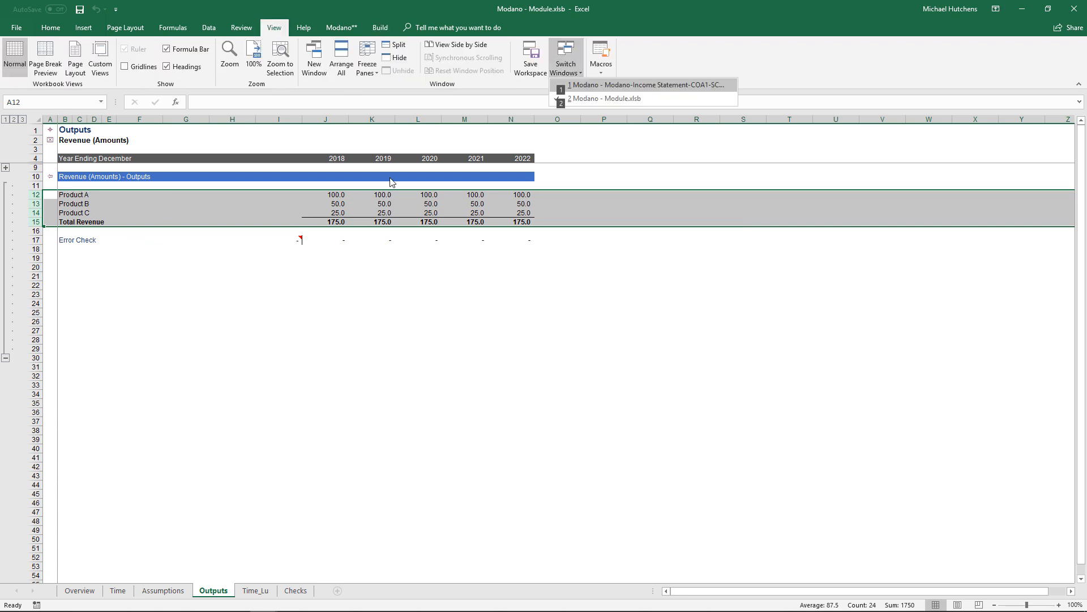
left_click(598, 86)
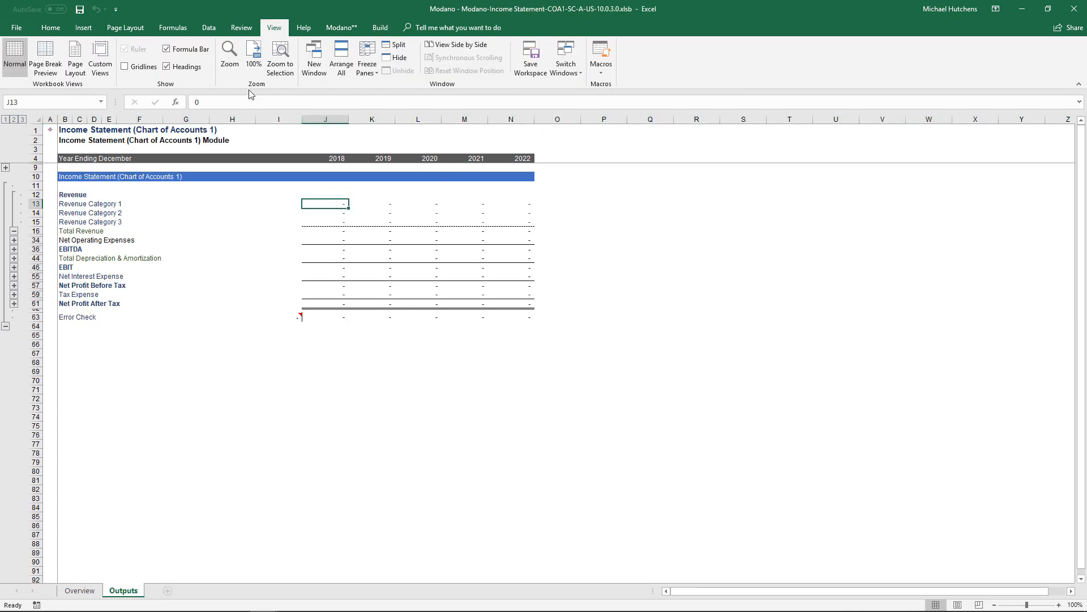
left_click(349, 28)
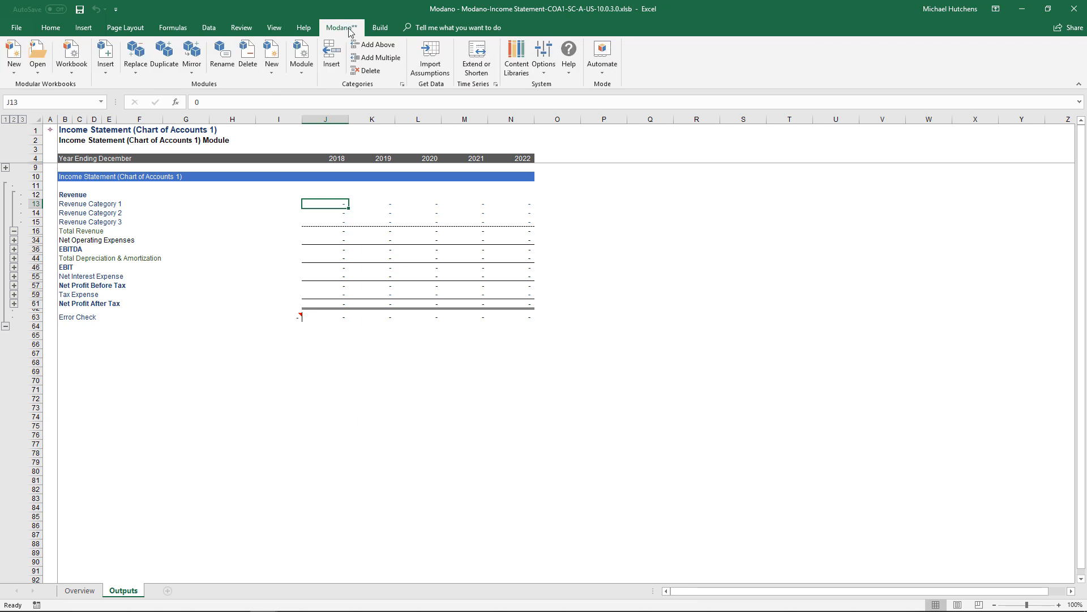
left_click(380, 28)
left_click(175, 57)
left_click(180, 193)
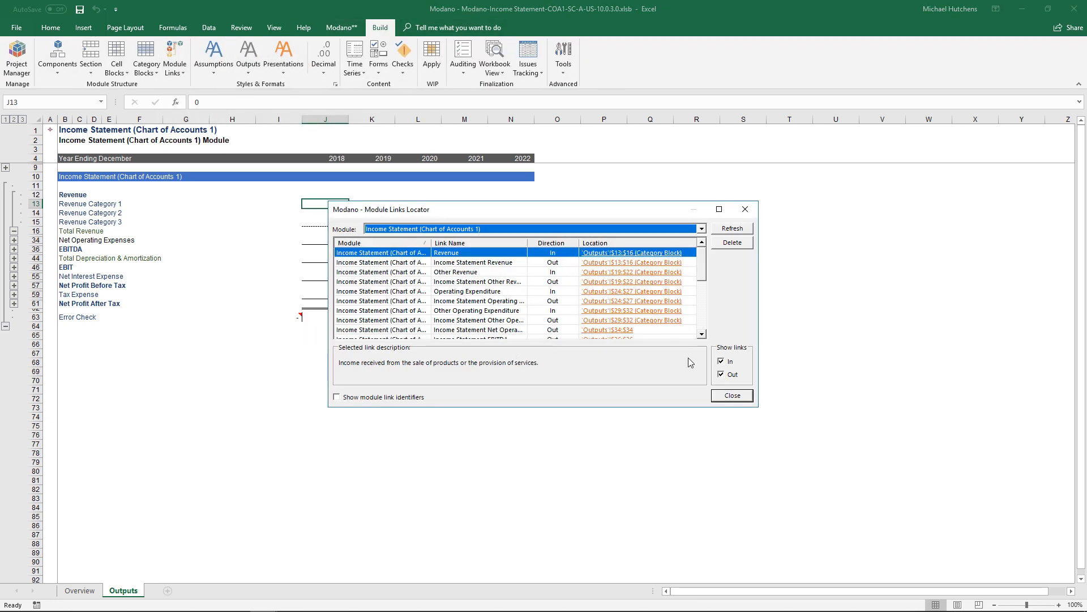
left_click(721, 374)
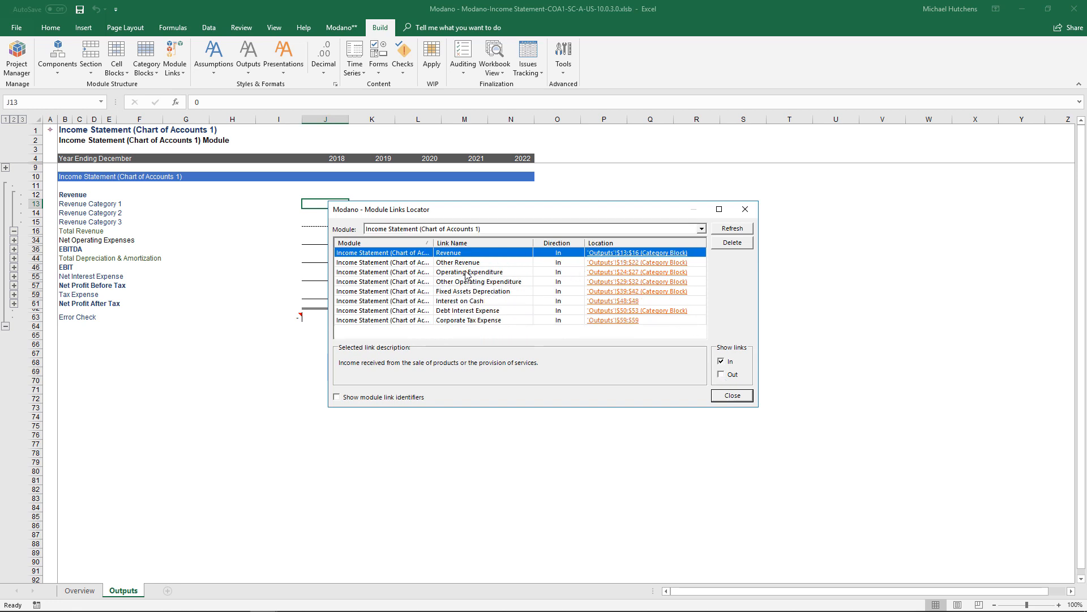
left_click(605, 281)
left_click(605, 301)
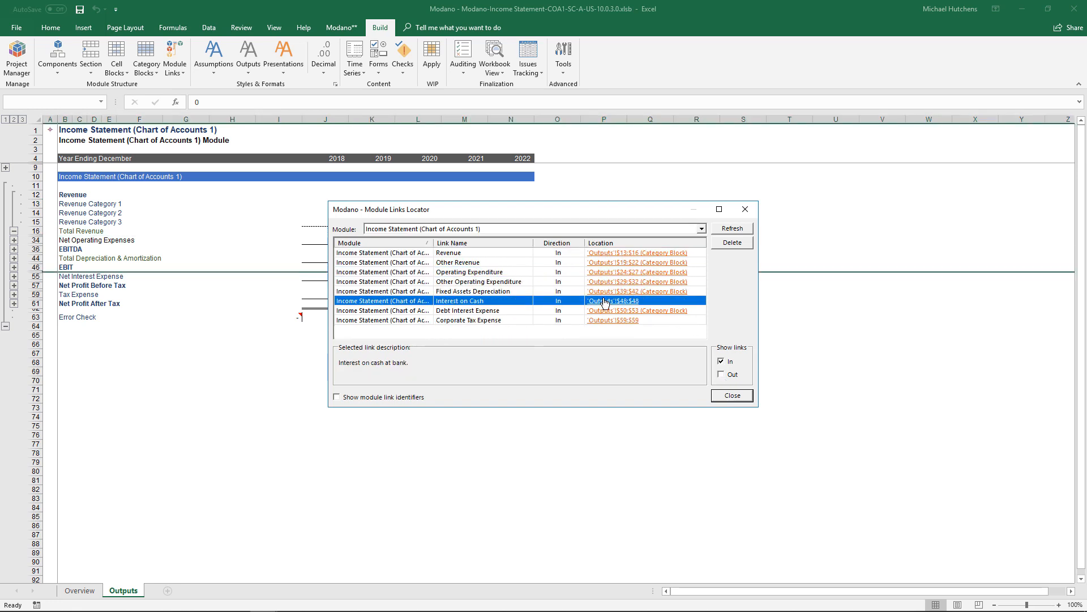
- List only the Income Statement module's links out and go to the Income Statement Revenue link's category block
left_click(721, 361)
left_click(721, 374)
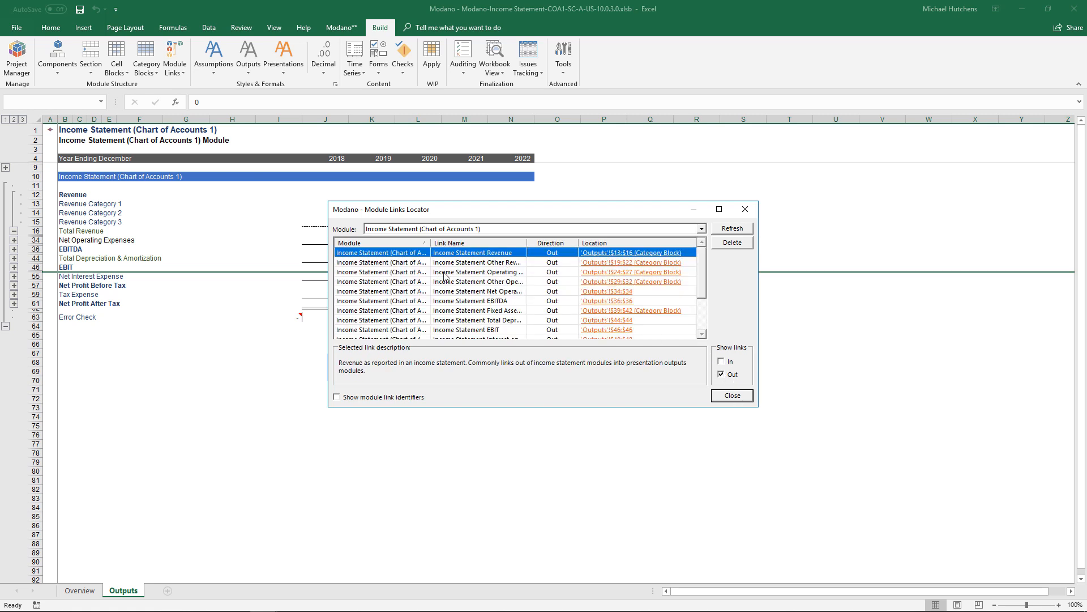
left_click(594, 253)
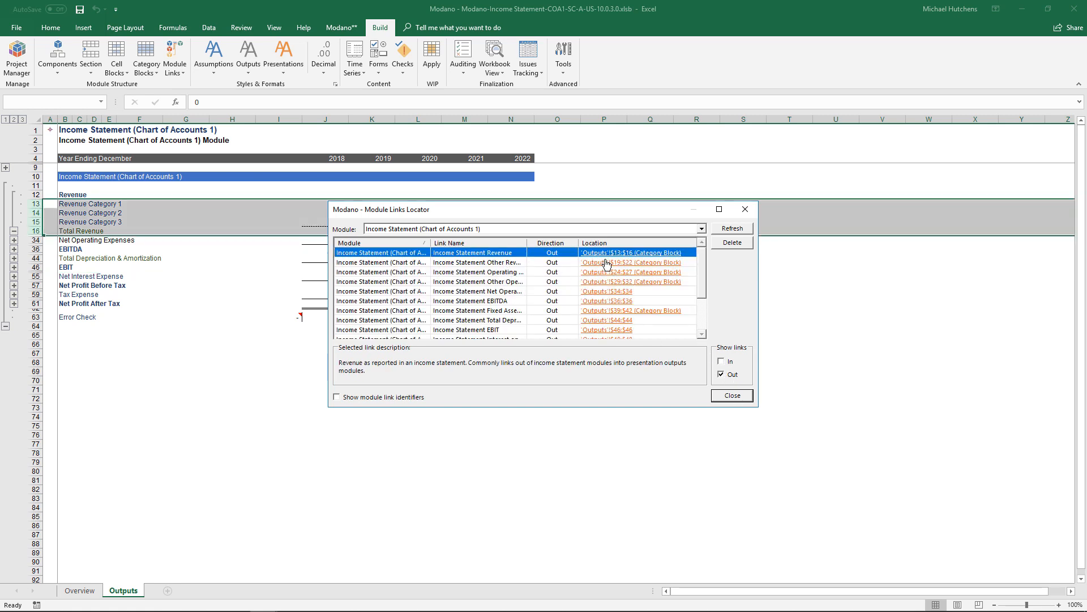
left_click(747, 211)
left_click(434, 252)
- Return to Modano - Module.xlsb and run Search & Repair across all sheets with every find option included
key("alt+w")
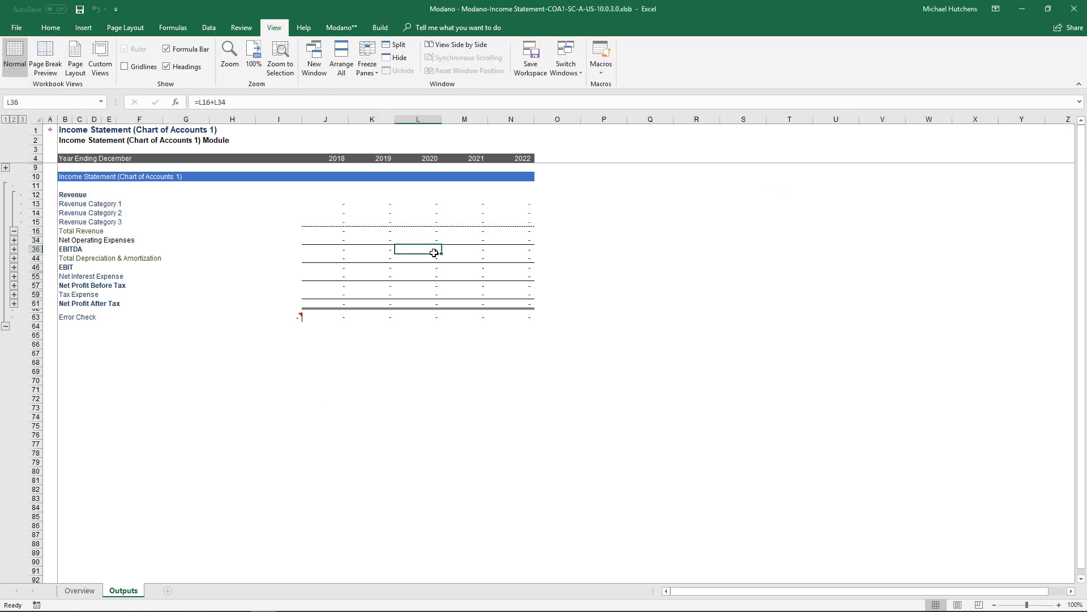
key("w")
left_click(632, 99)
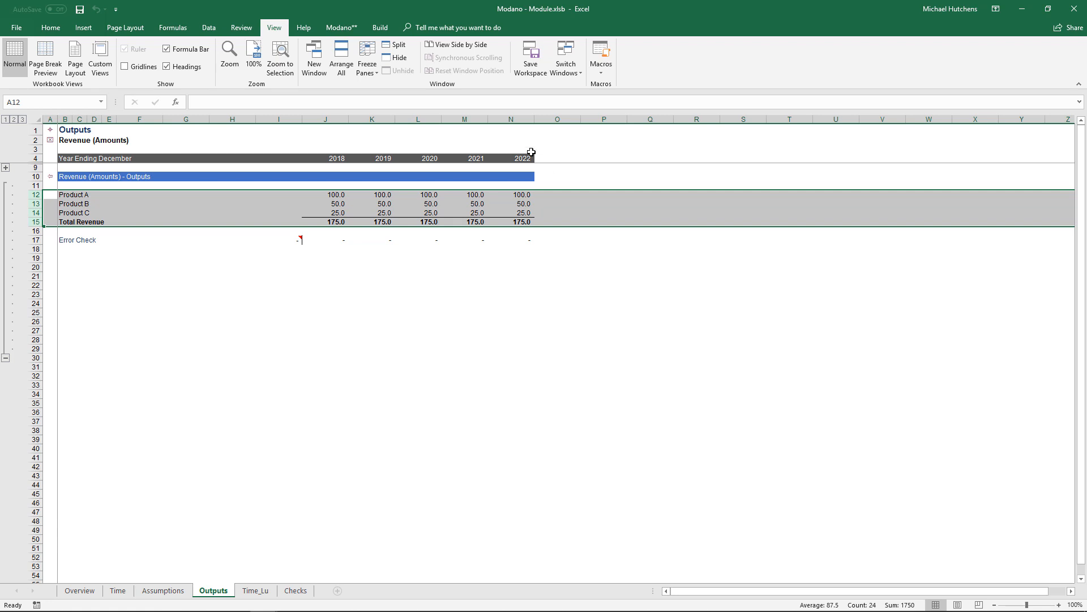
left_click(343, 26)
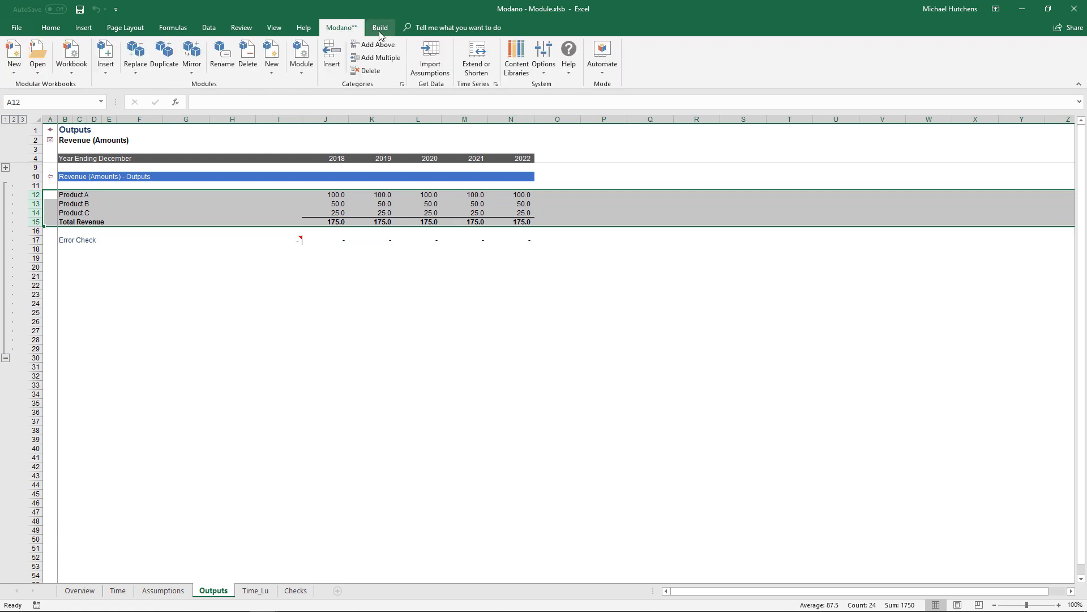
left_click(386, 30)
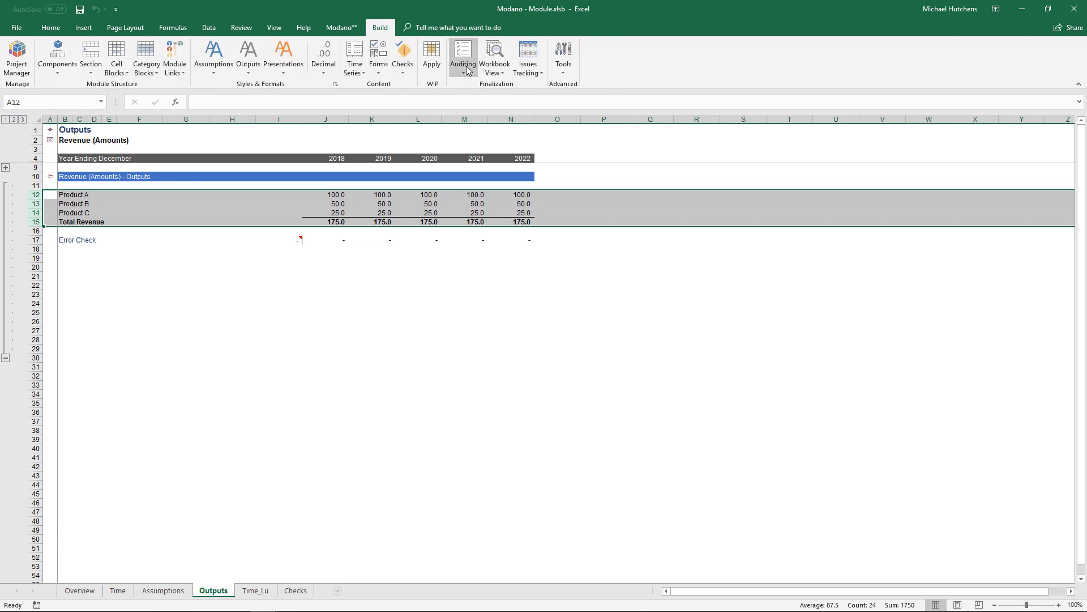
left_click(464, 61)
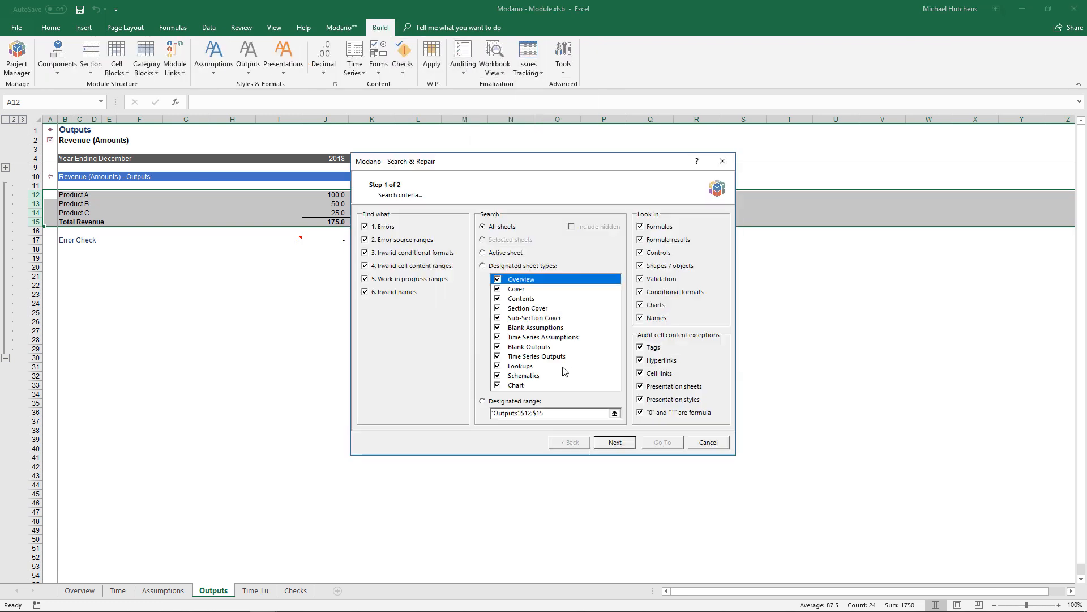
left_click(613, 442)
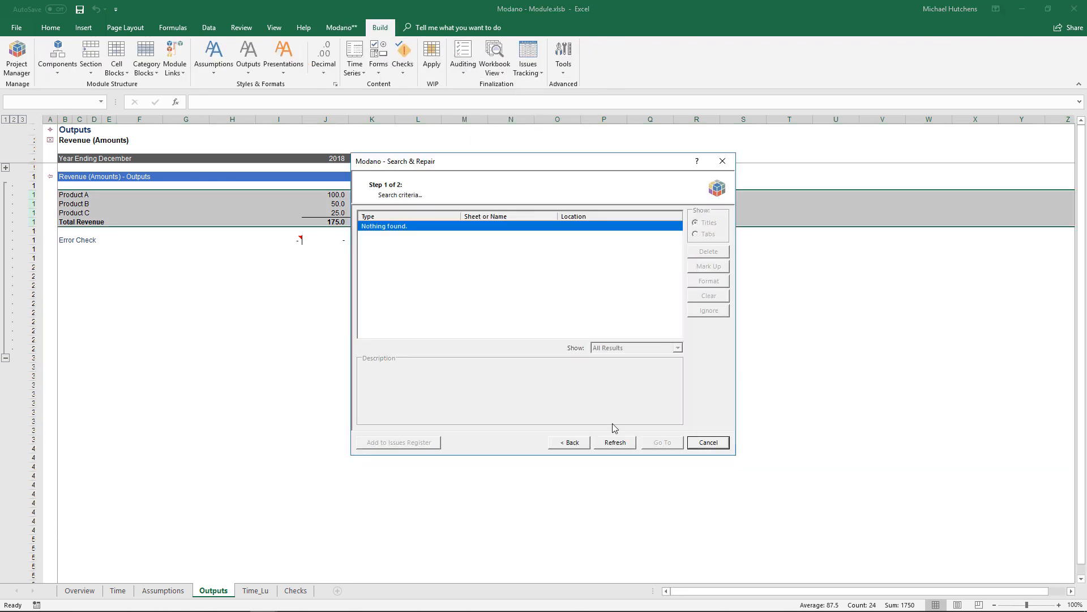
left_click(723, 161)
- Run the Module Content Report on the active modules workbook and delete the unused rows 16:29 on Assumptions and 18:29 on Outputs
left_click(464, 54)
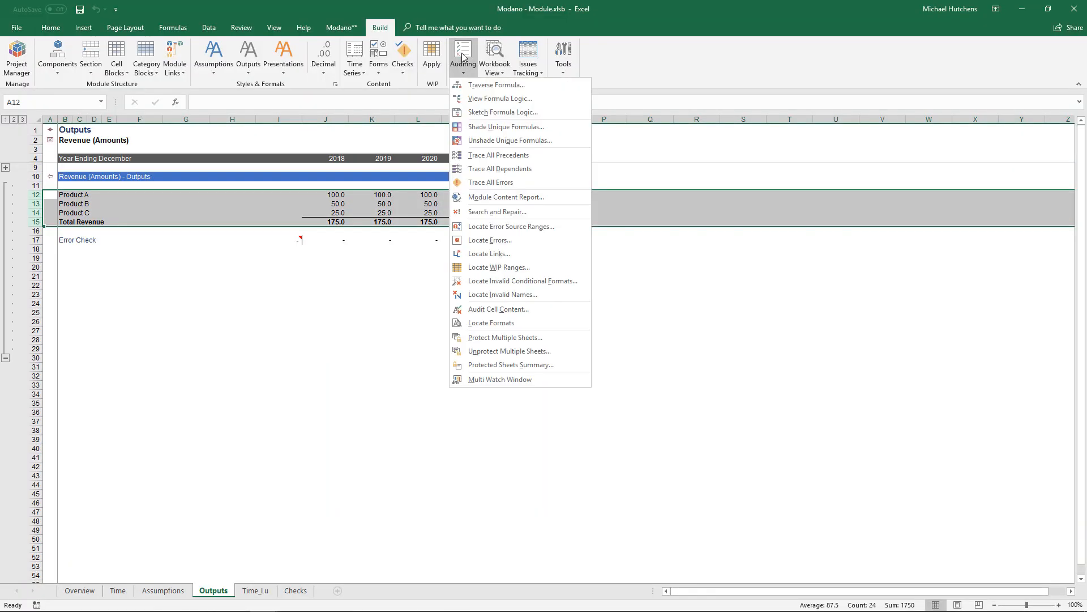
left_click(501, 200)
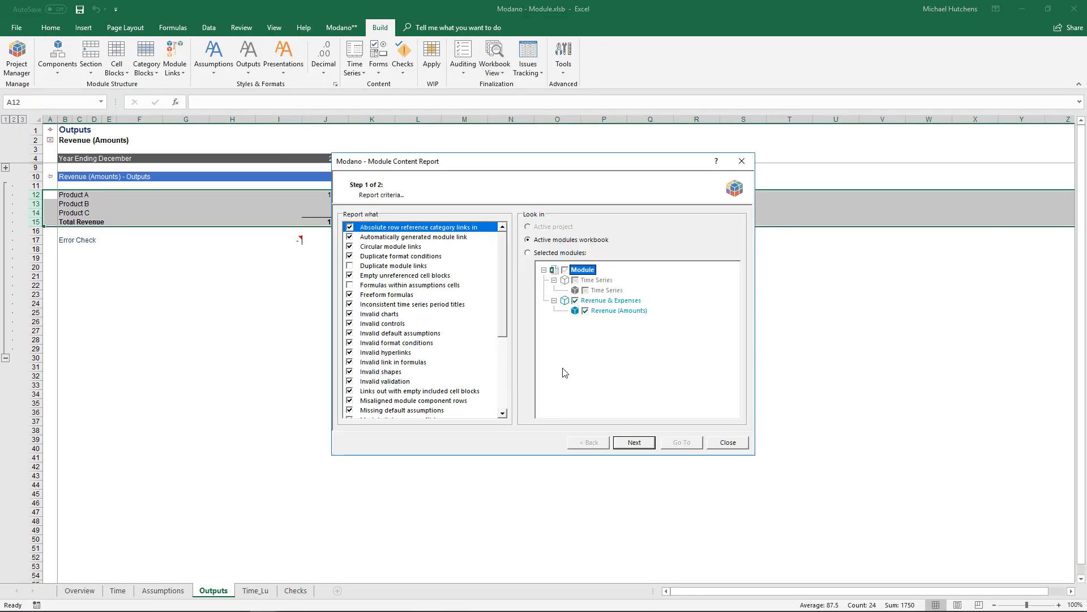
left_click(629, 442)
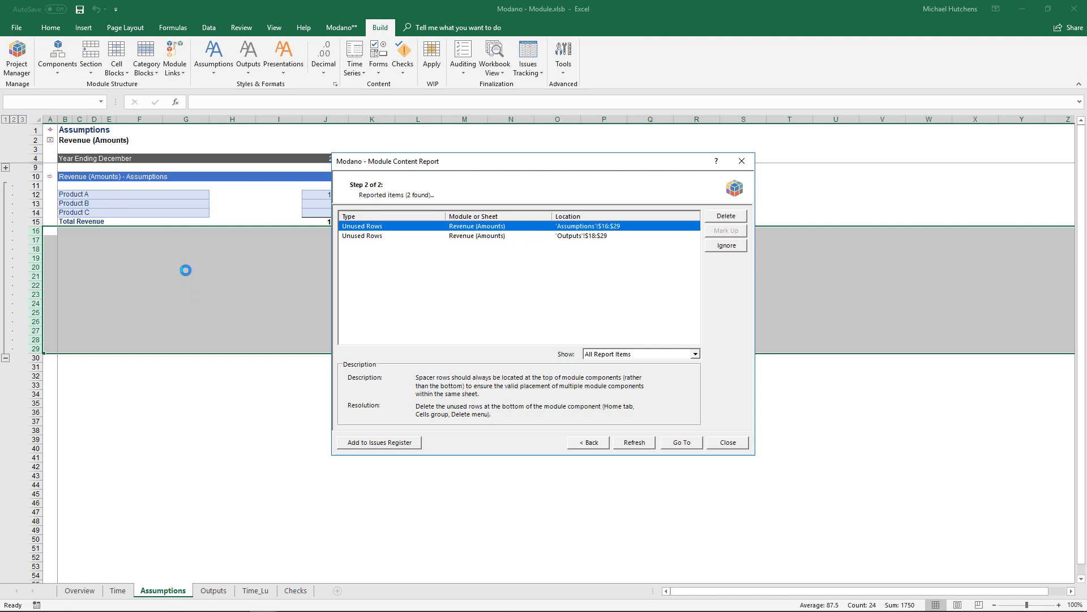
left_click(726, 216)
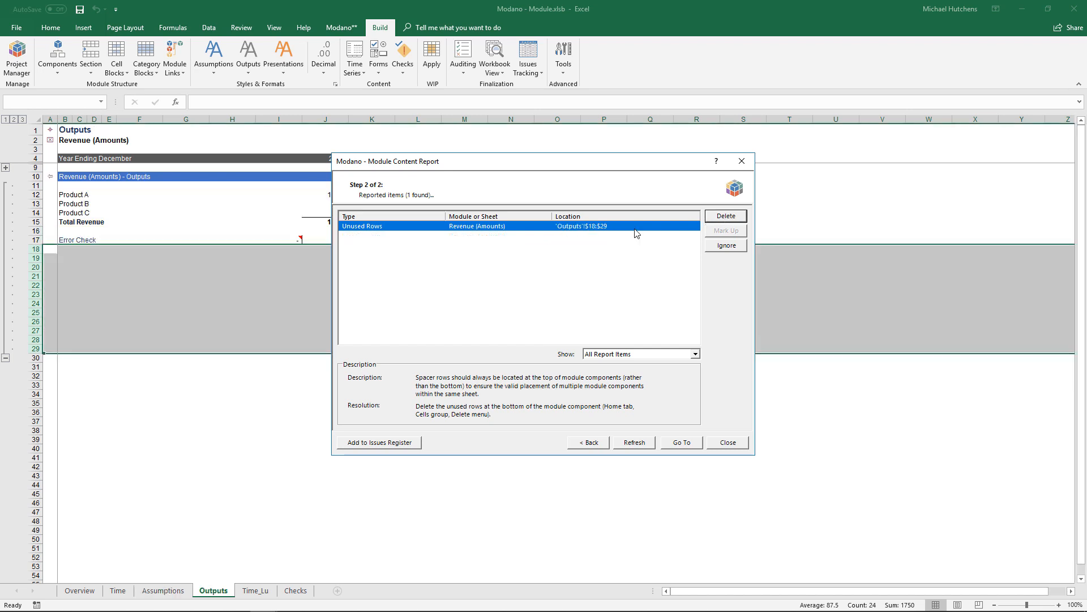
left_click(735, 215)
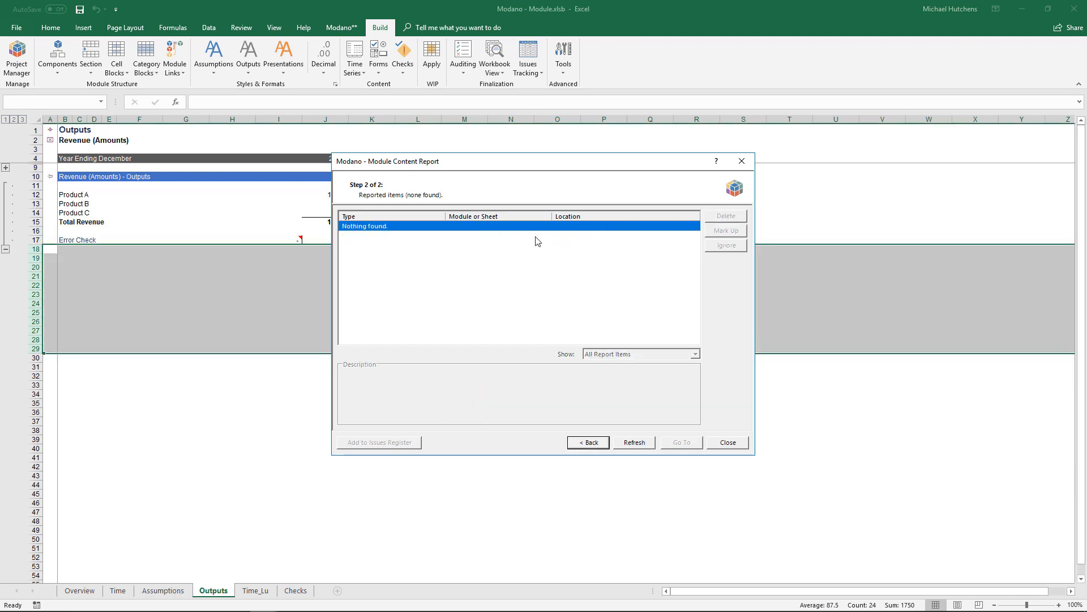
left_click(637, 445)
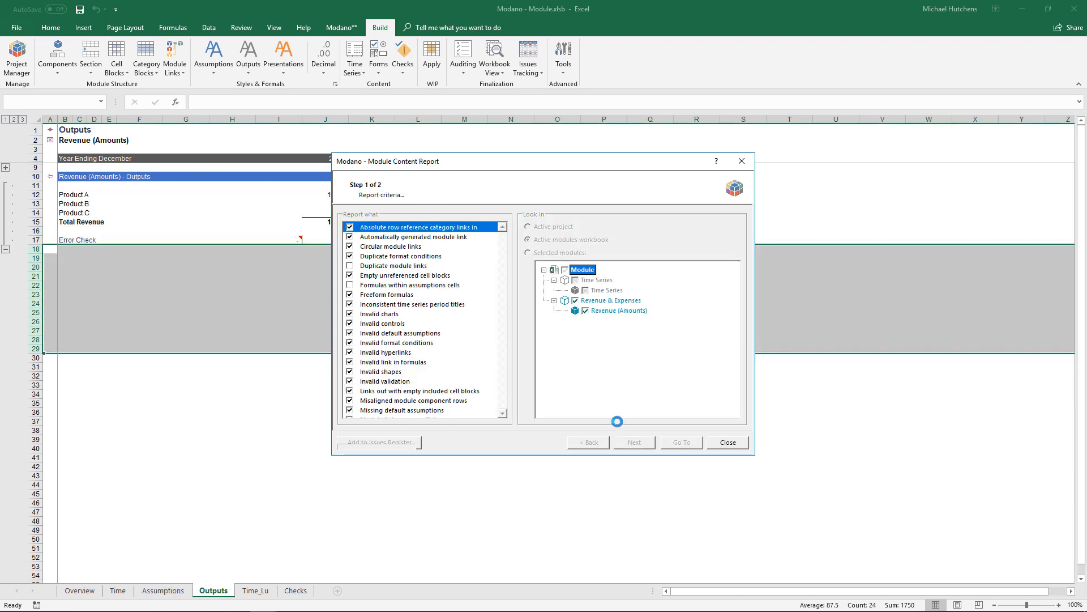
left_click(729, 443)
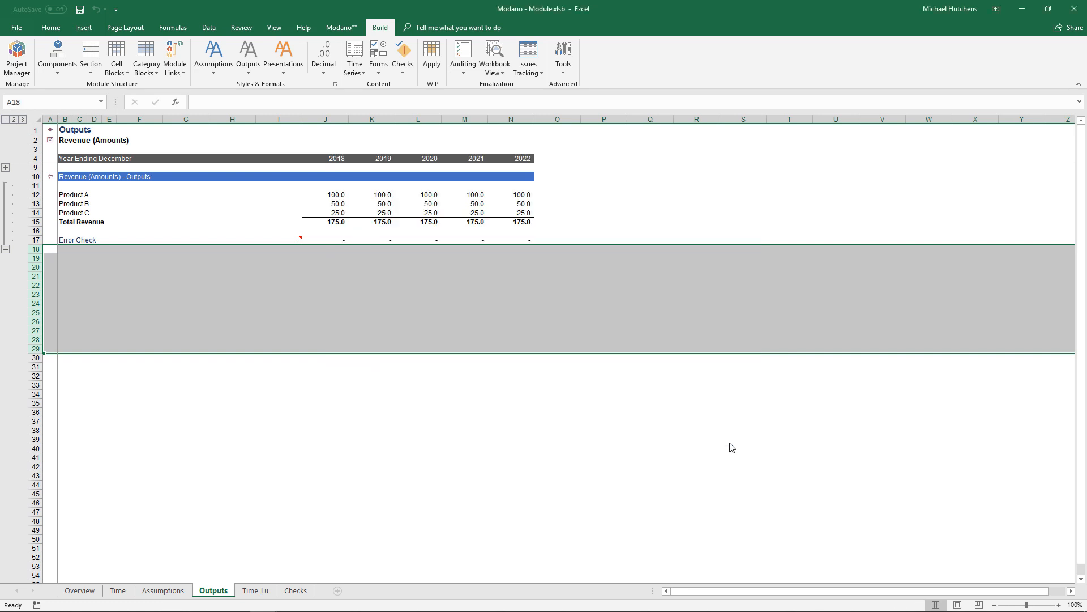
- Apply the Save View workbook view to ready all sheets for saving
left_click(471, 75)
left_click(495, 65)
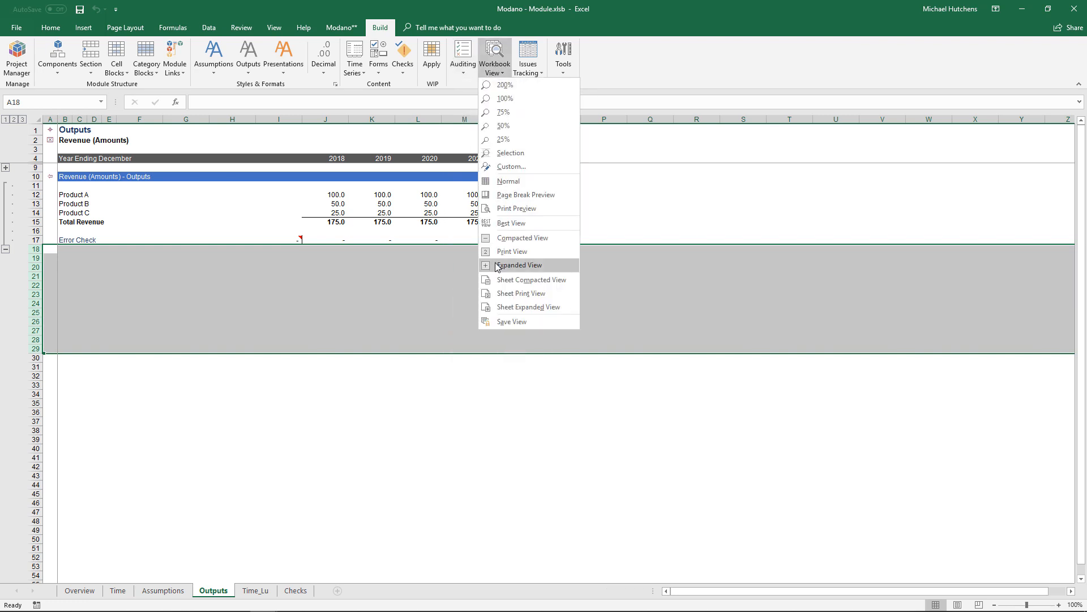
left_click(504, 323)
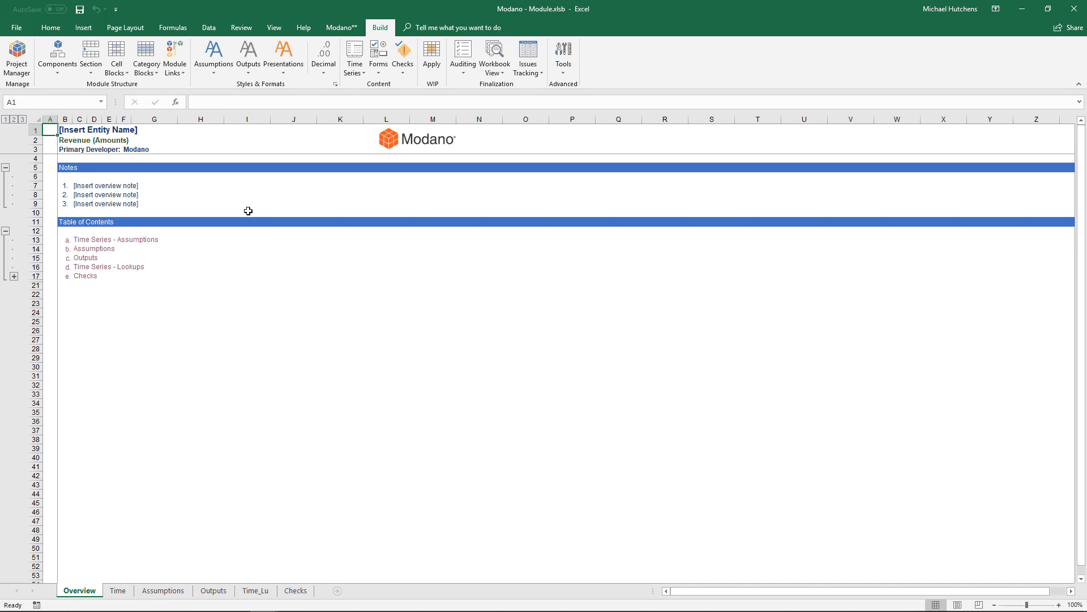
- Enable version monitoring for the Revenue (Amounts) project, with Build auto-increment on save and a required comment before each save
left_click(339, 28)
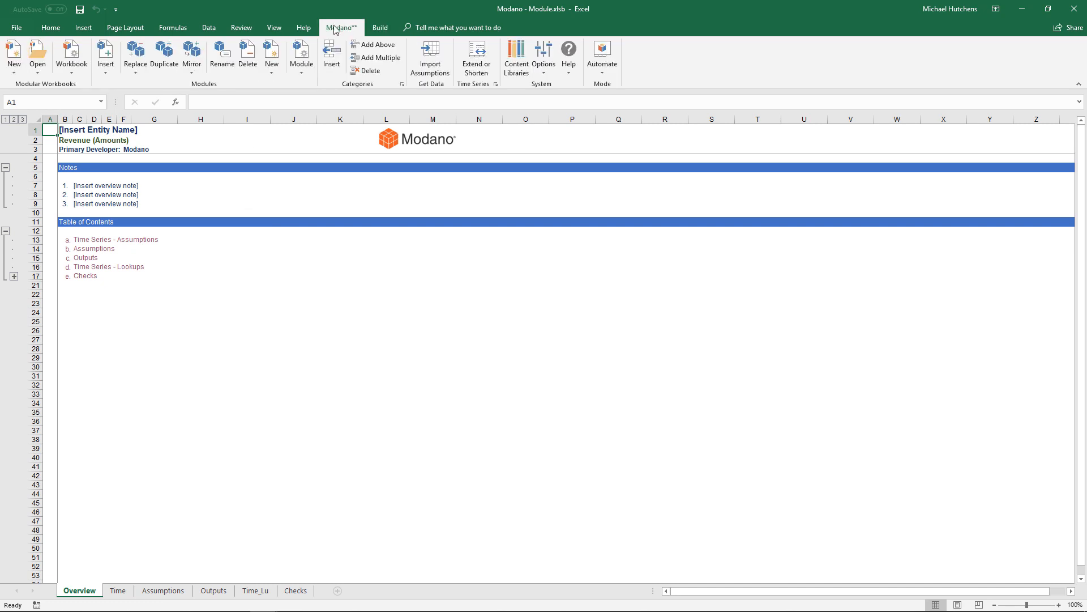
left_click(71, 56)
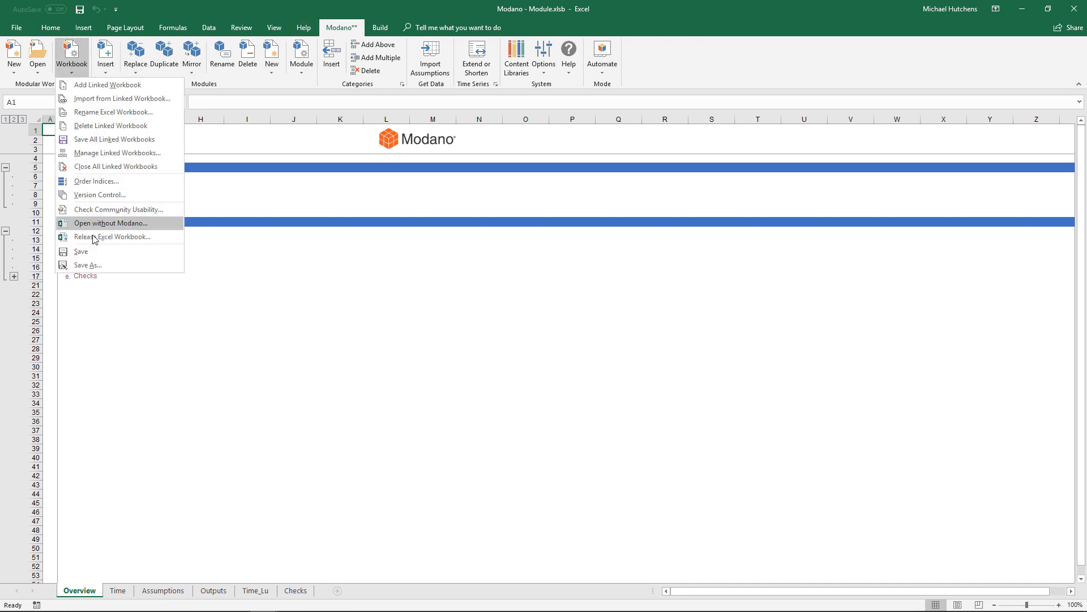
left_click(100, 195)
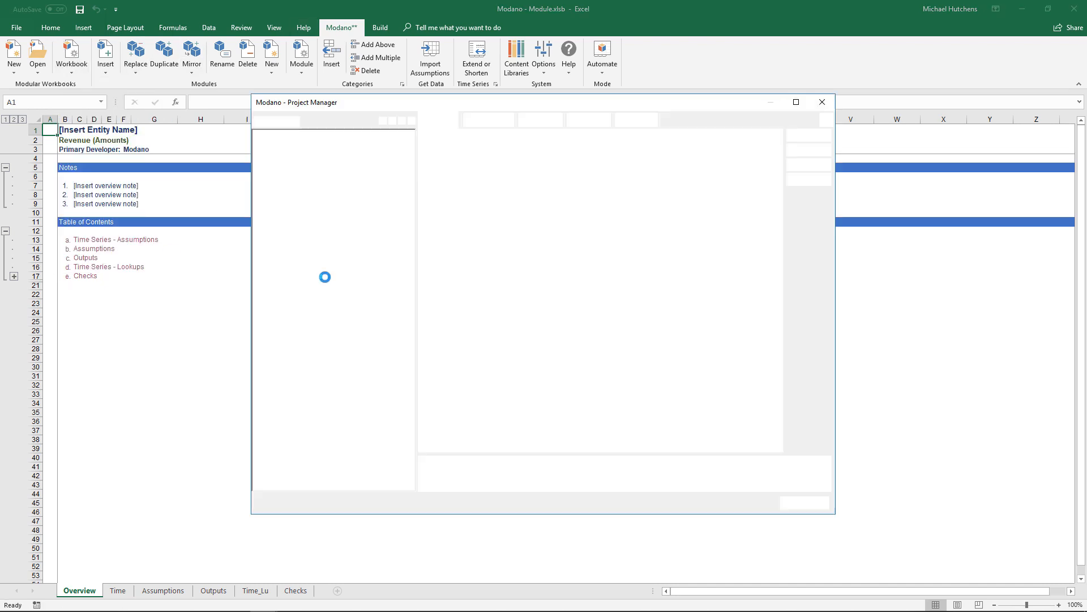
left_click(808, 179)
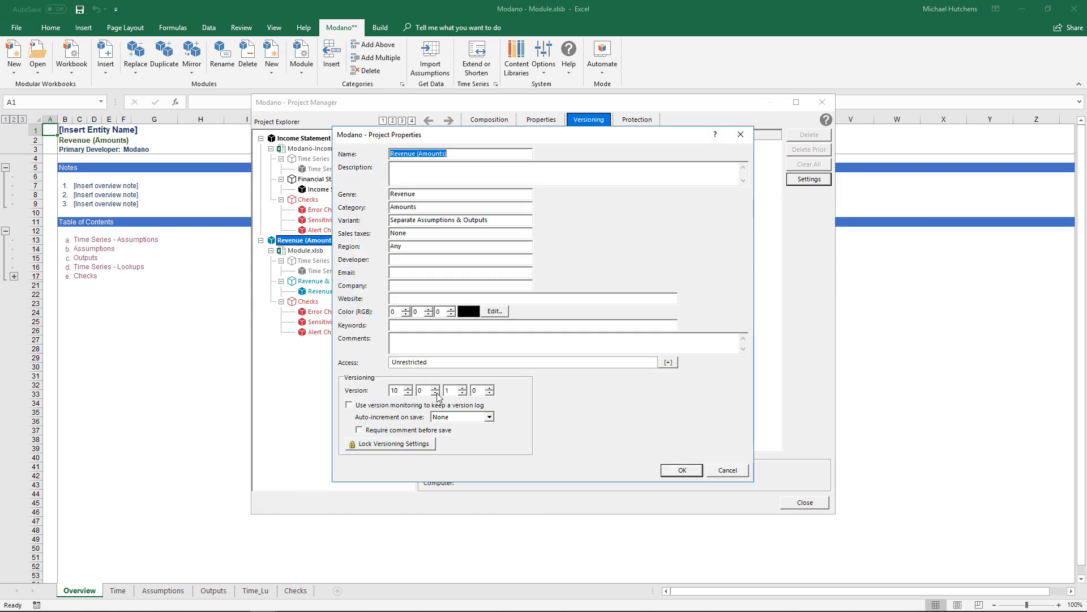
left_click(357, 406)
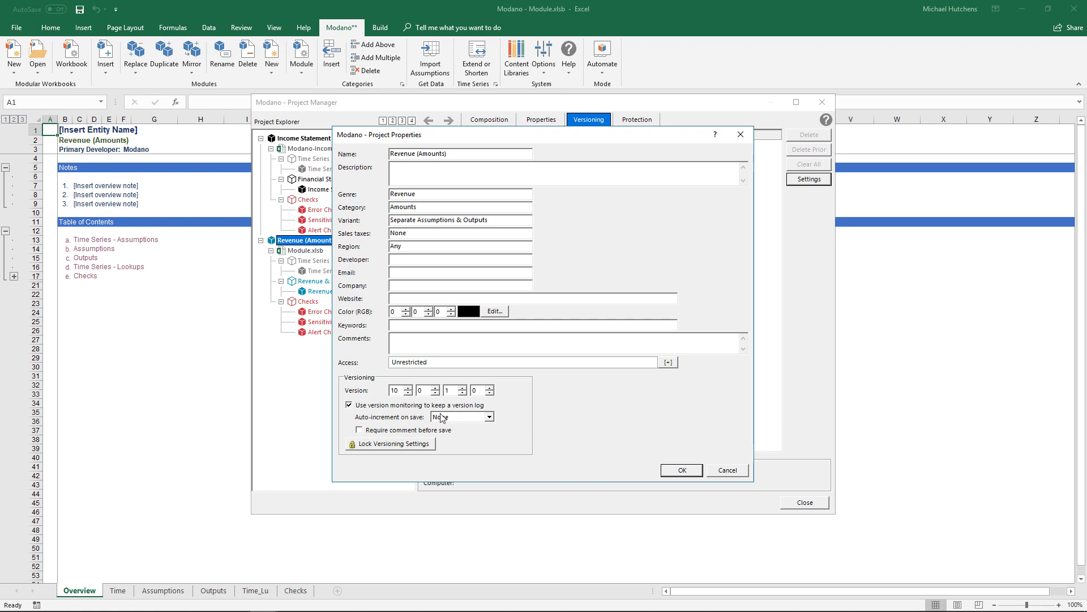
left_click(490, 417)
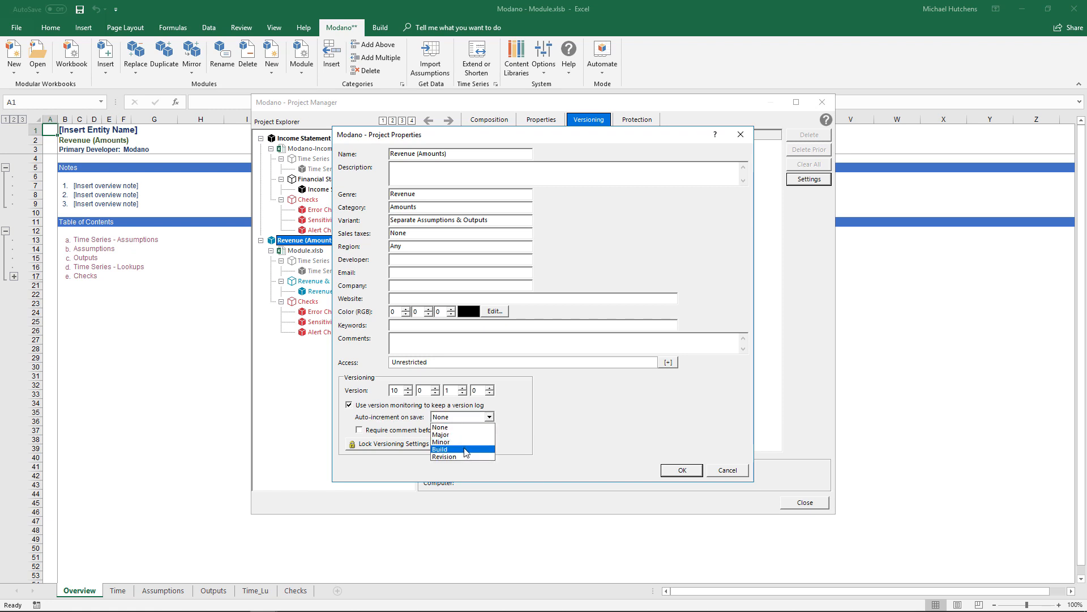
left_click(466, 449)
left_click(404, 432)
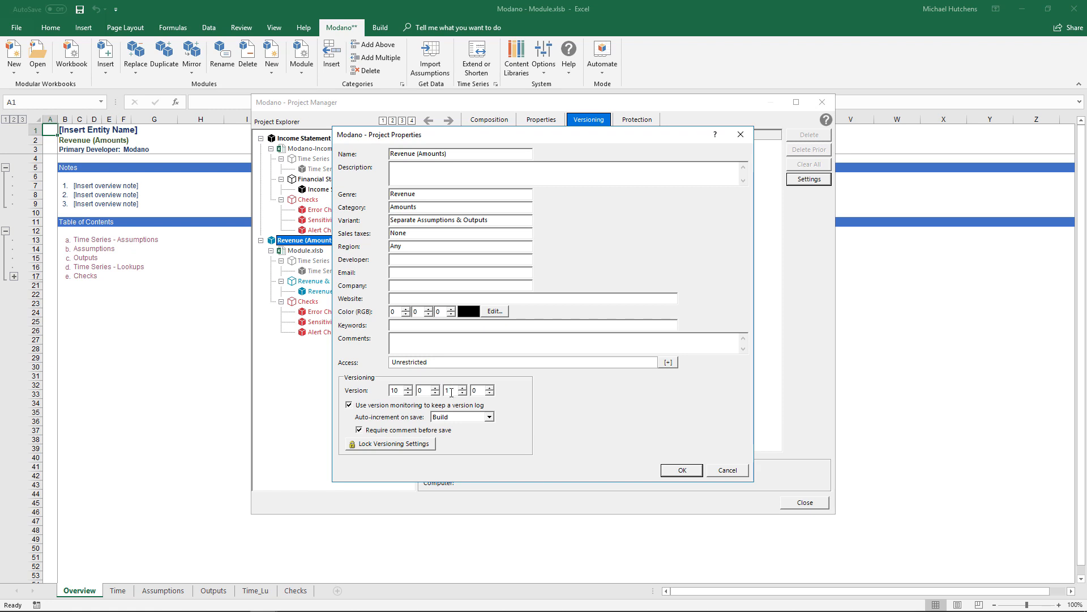
double_click(475, 390)
left_click(684, 472)
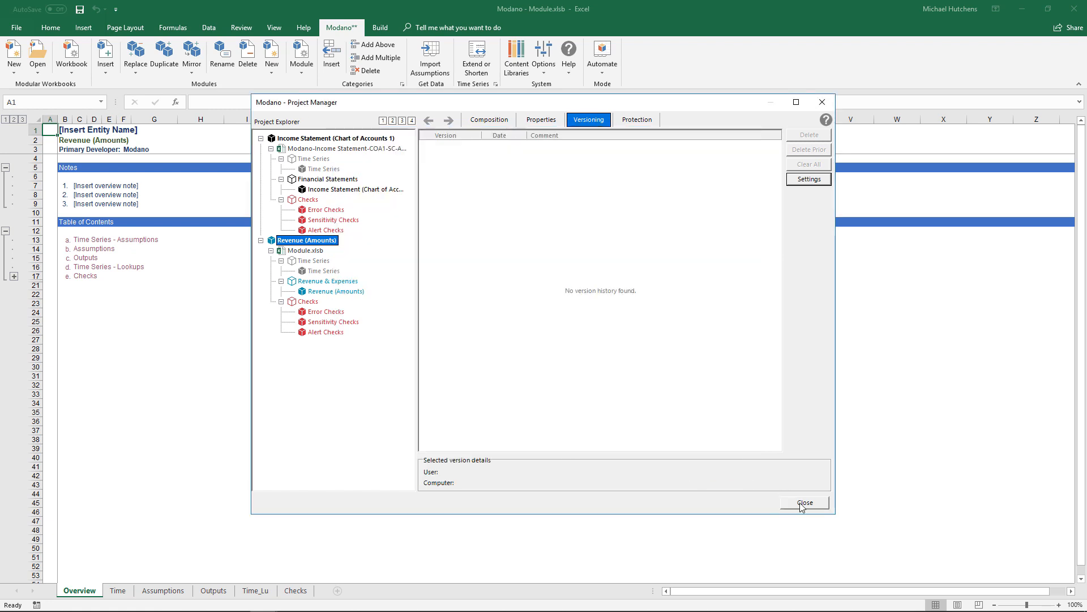
left_click(801, 503)
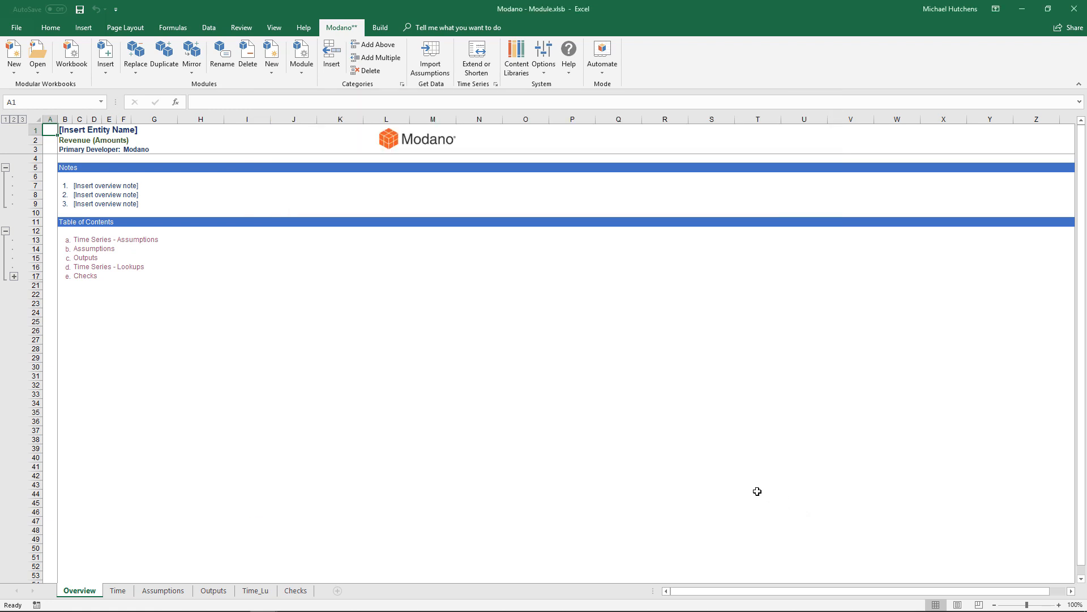
- Start saving the module and record the version comment "Initial module creation." in version monitoring
left_click_drag(475, 249, 390, 259)
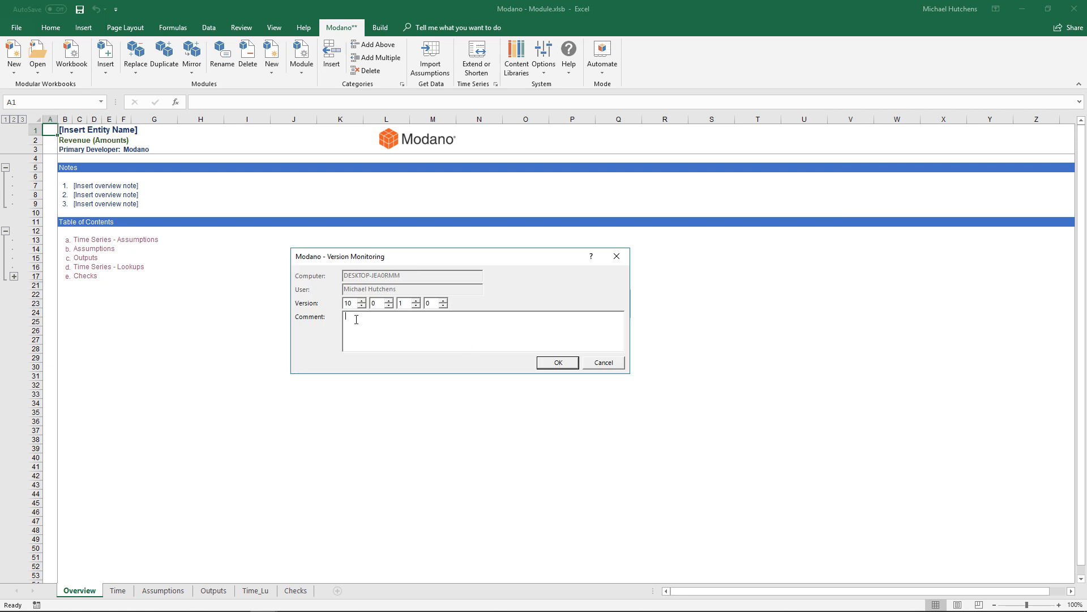
type("Initial module creation.")
left_click(551, 366)
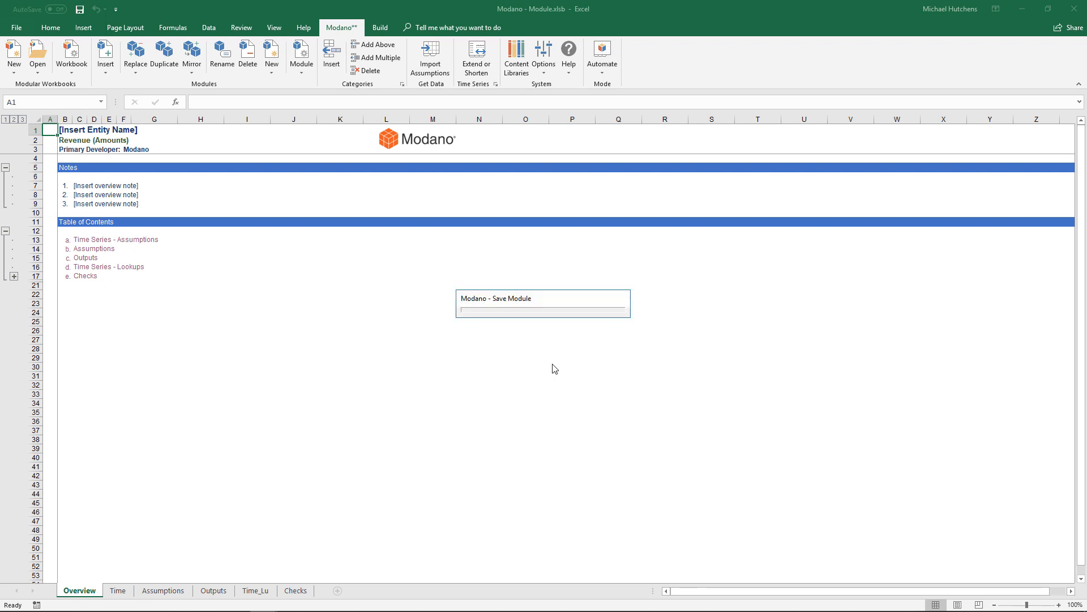
- Save the module in the Modules folder under the file name Revenue-Amounts-A-10.0.1.0
left_click_drag(640, 267, 506, 167)
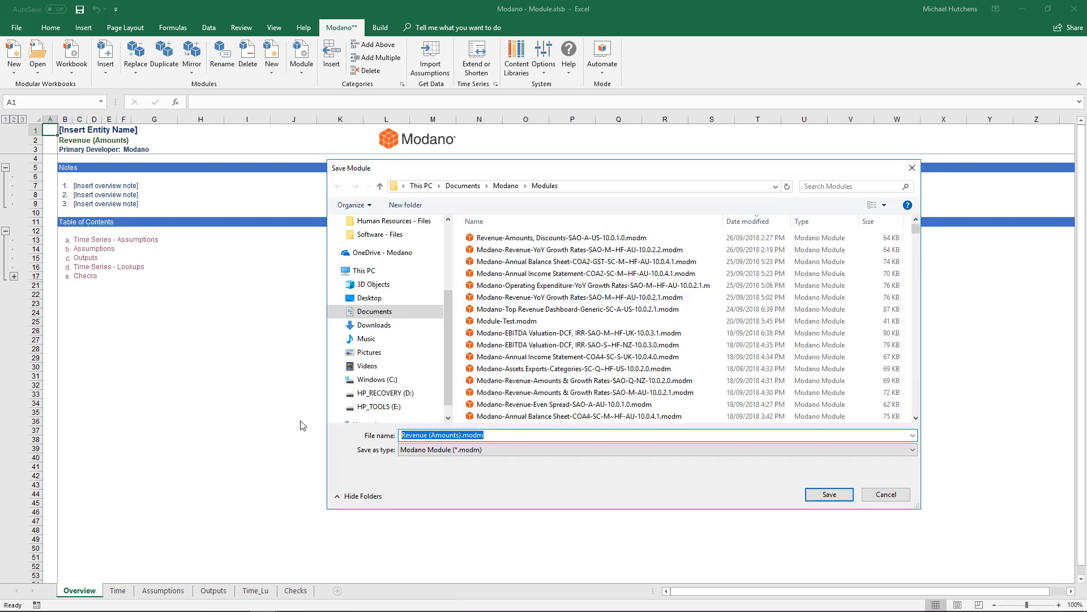
type("Revene")
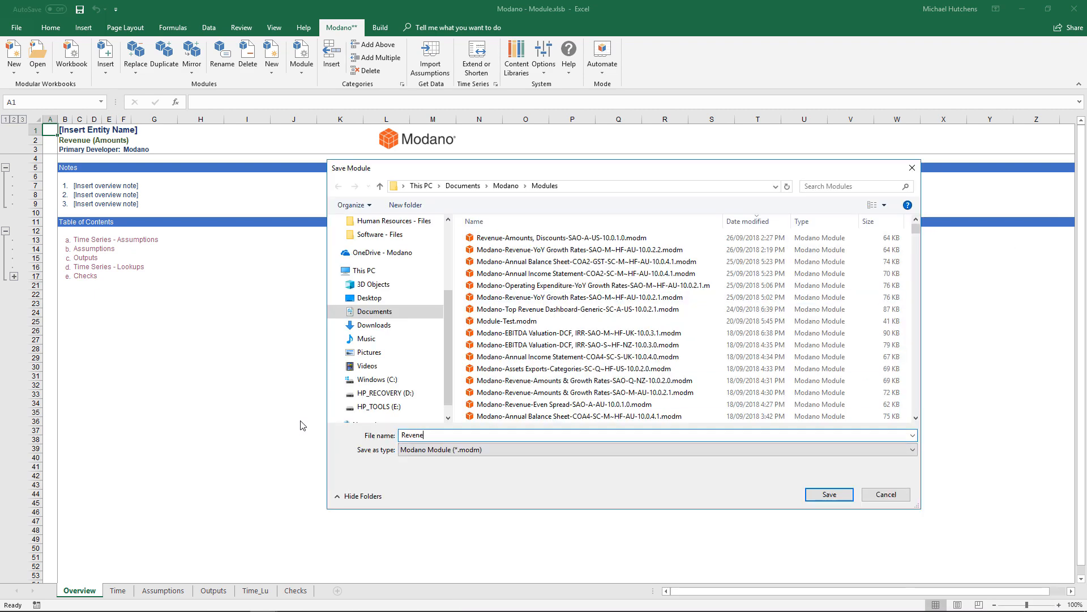
key("BackSpace")
type("ue")
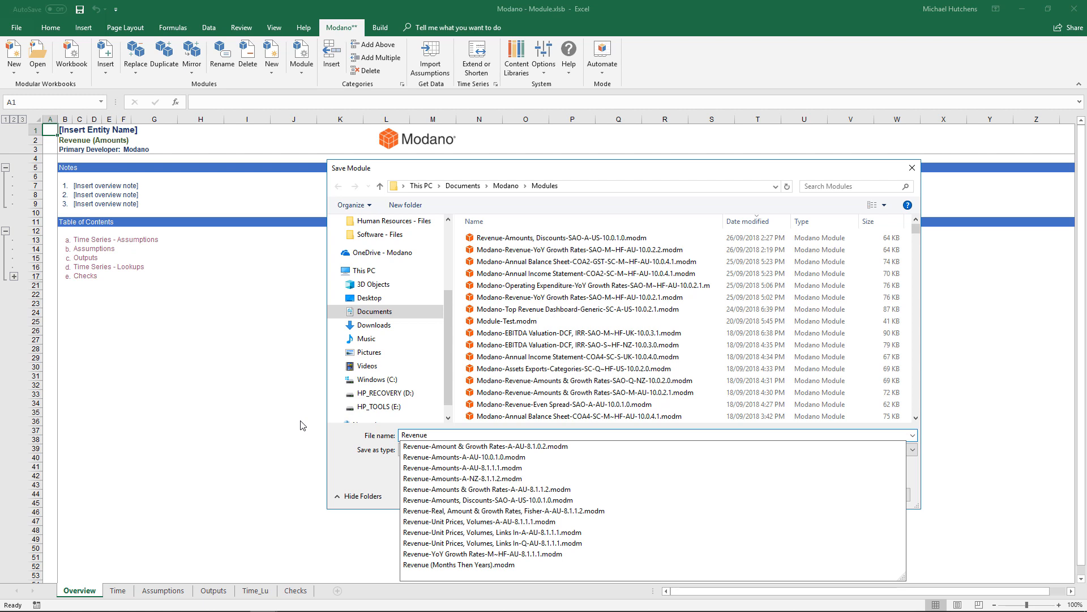
type("-Amount")
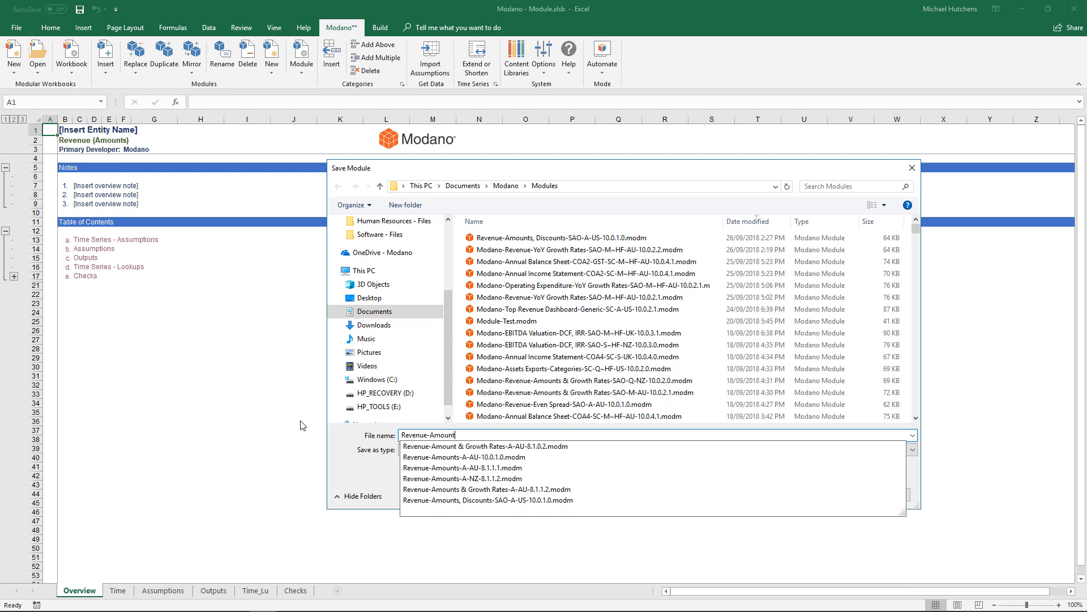
type("s-A-")
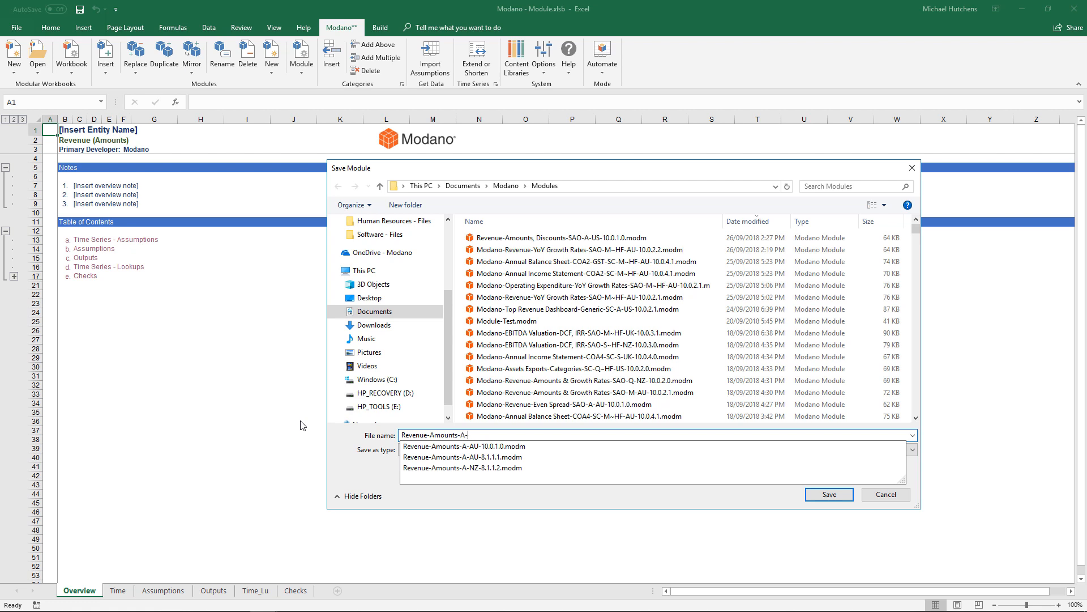
type("-10.1")
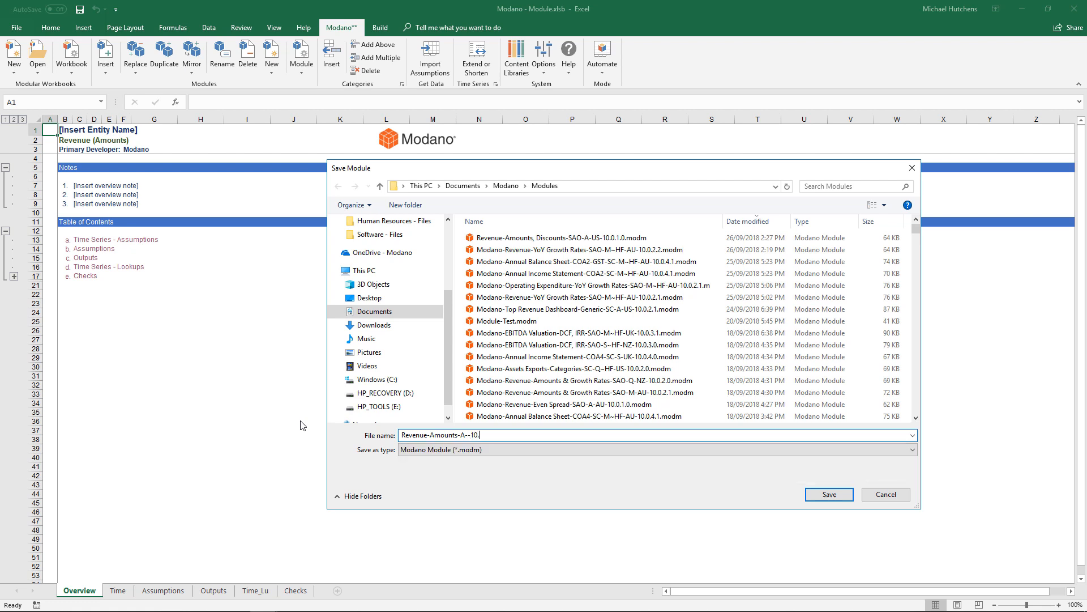
key("BackSpace")
key("BackSpace")
key("BackSpace")
key("BackSpace")
type("10.0.1.0")
left_click(827, 494)
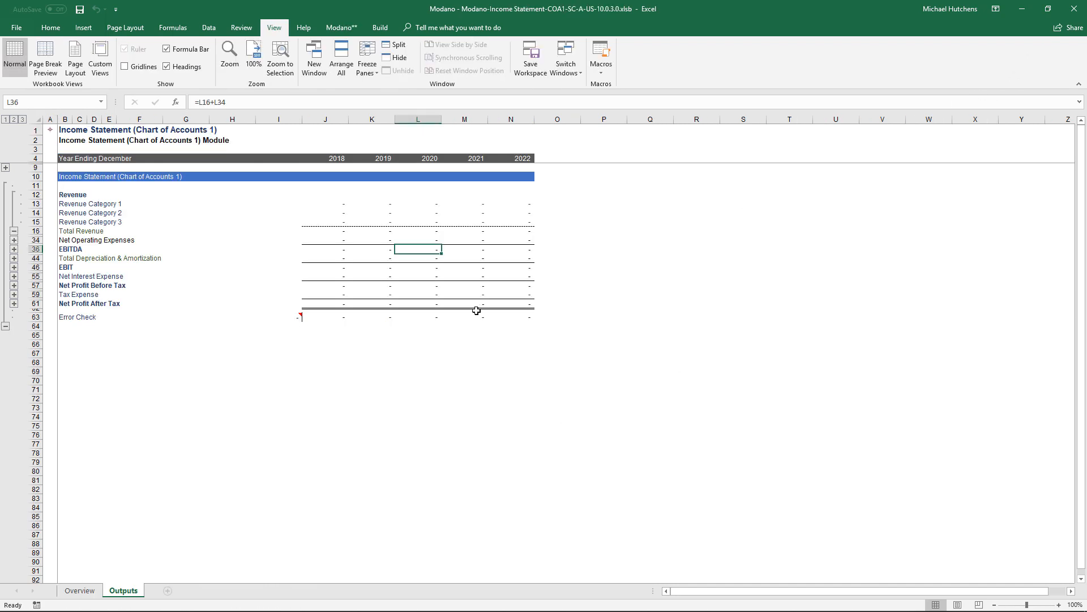
- Create a new blank workbook and insert the module file Revenue-Amounts-A-10.0.1.0.modm into it
key("ctrl+n")
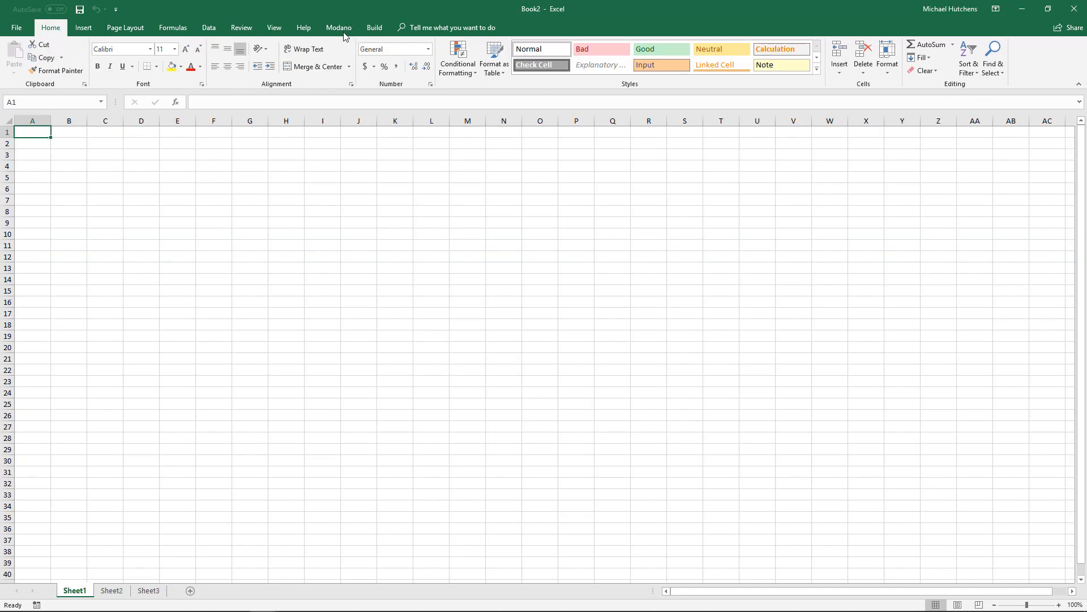
left_click(342, 29)
left_click(105, 57)
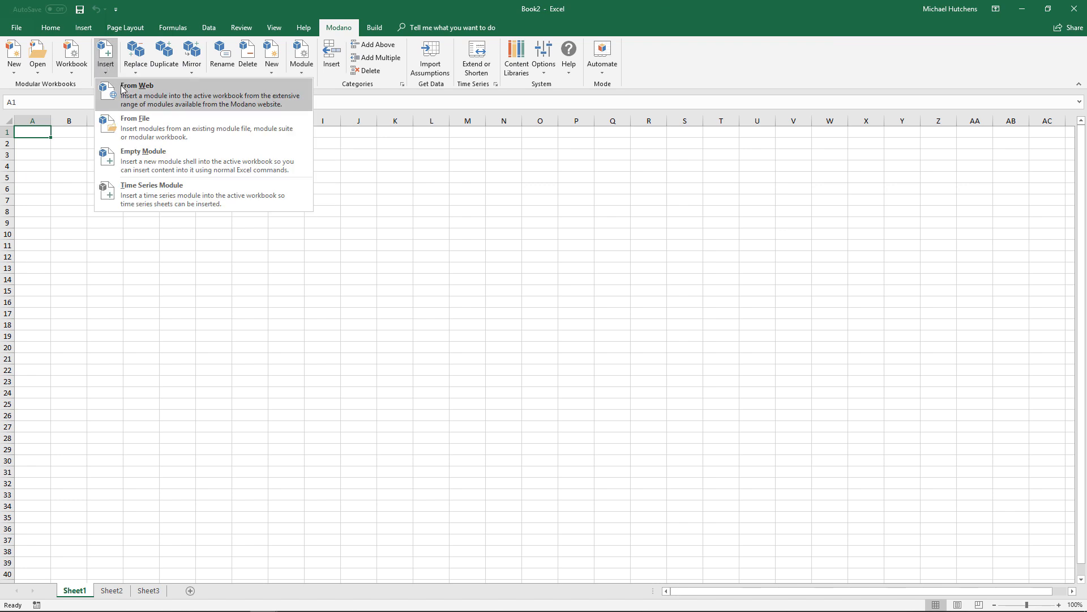
left_click(137, 120)
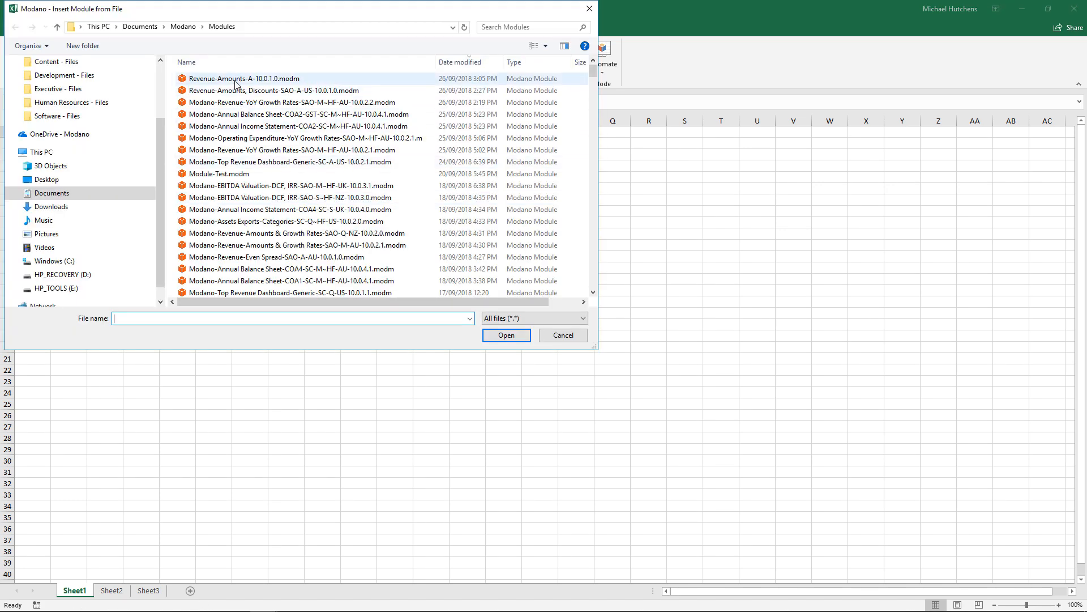
double_click(236, 79)
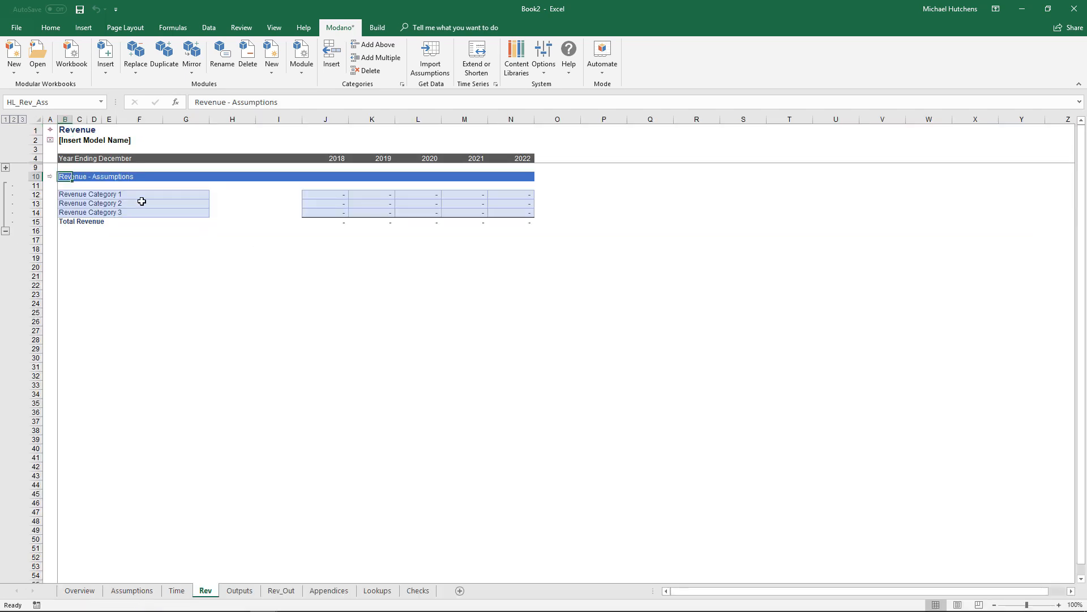
- Rename the three revenue categories on the Rev sheet to Product 1, Product 2 and Product 3
left_click(78, 195)
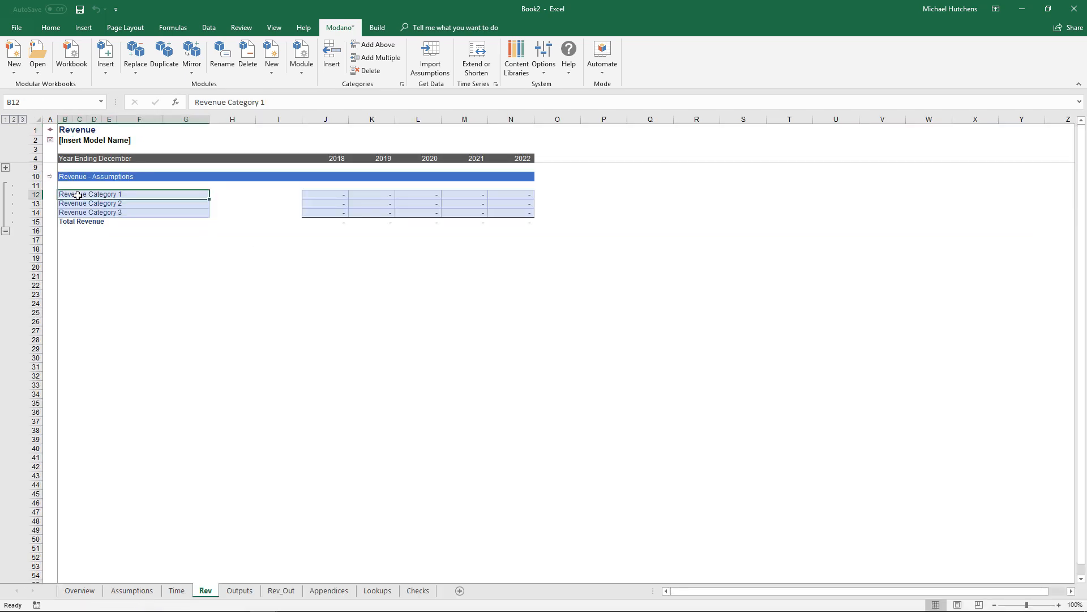
type("Pror")
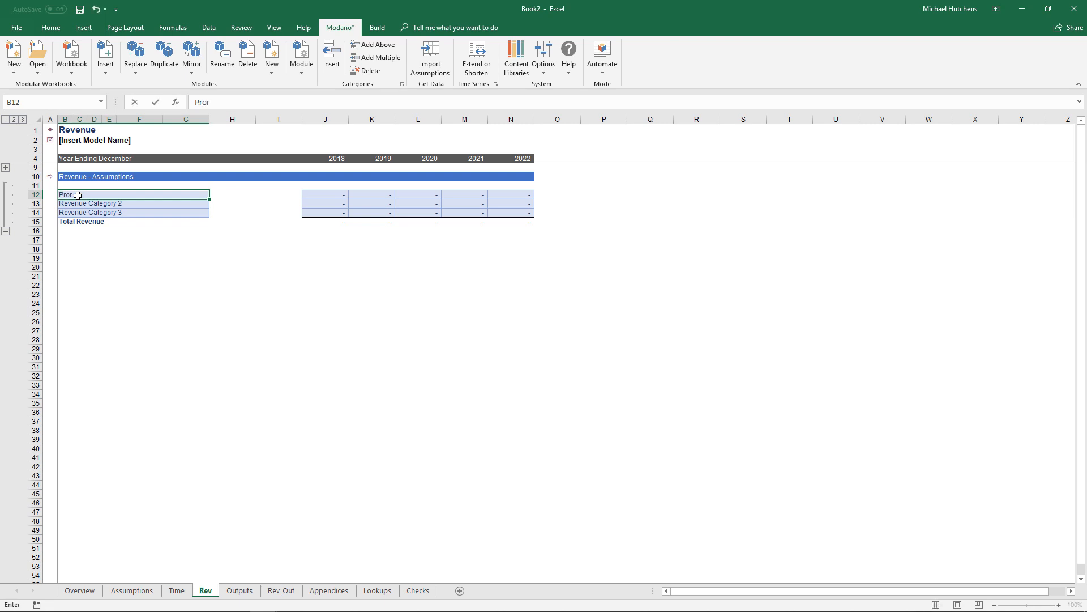
key("BackSpace")
type("duct 1")
key("Return")
type("Product 2")
key("Return")
type("Product 3")
- Enter yearly amounts for 2018 to 2022 of 100 for Product 1, 50 for Product 2 and 25 for Product 3
key("Right")
key("Right")
key("Right")
key("Up")
key("Up")
type("100")
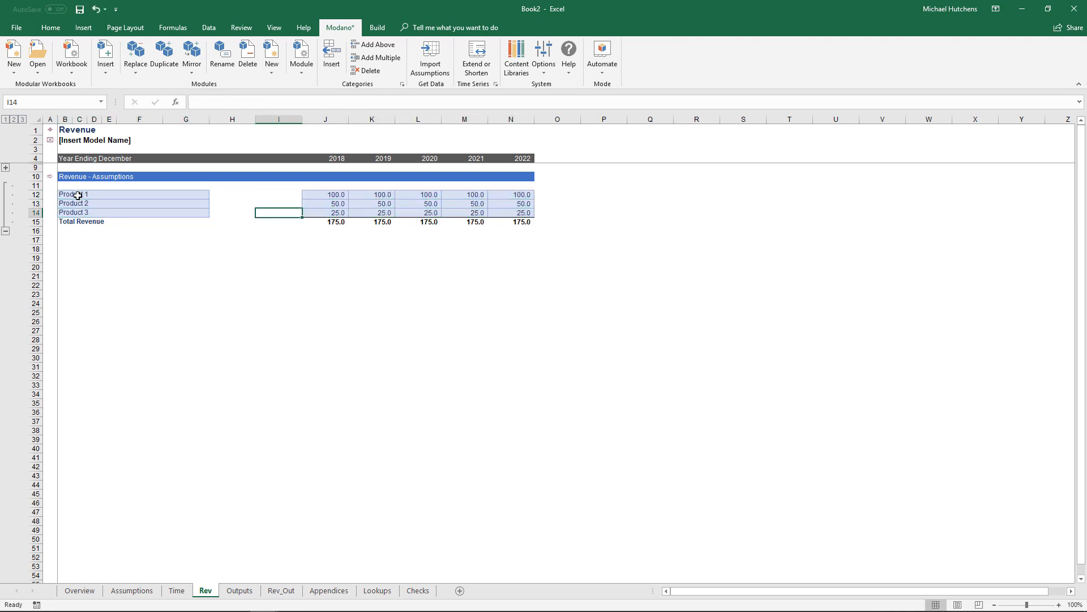
right_click(77, 195)
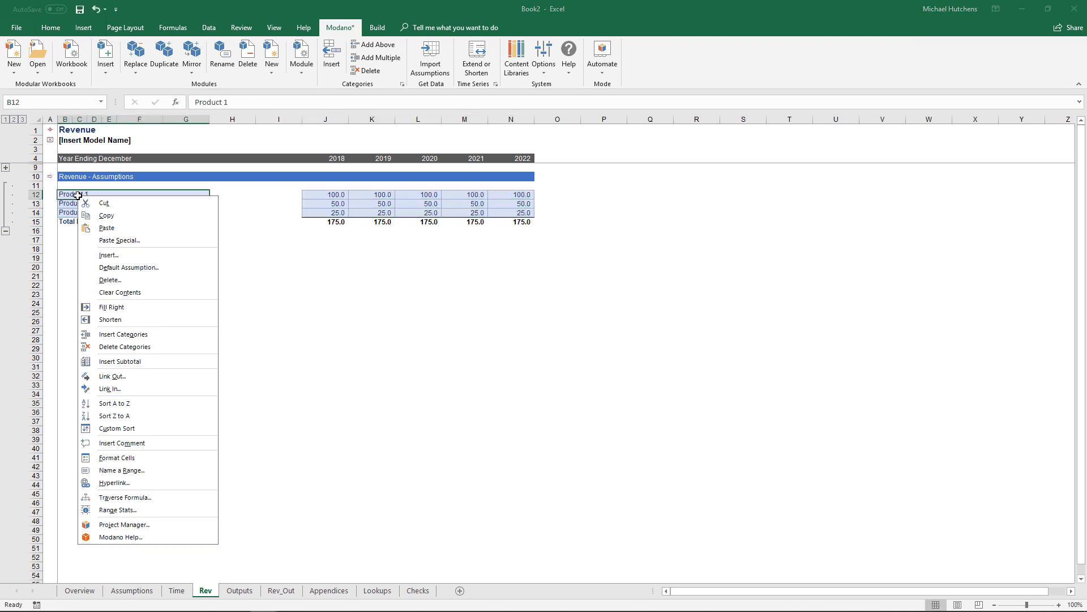
left_click(373, 31)
left_click(373, 32)
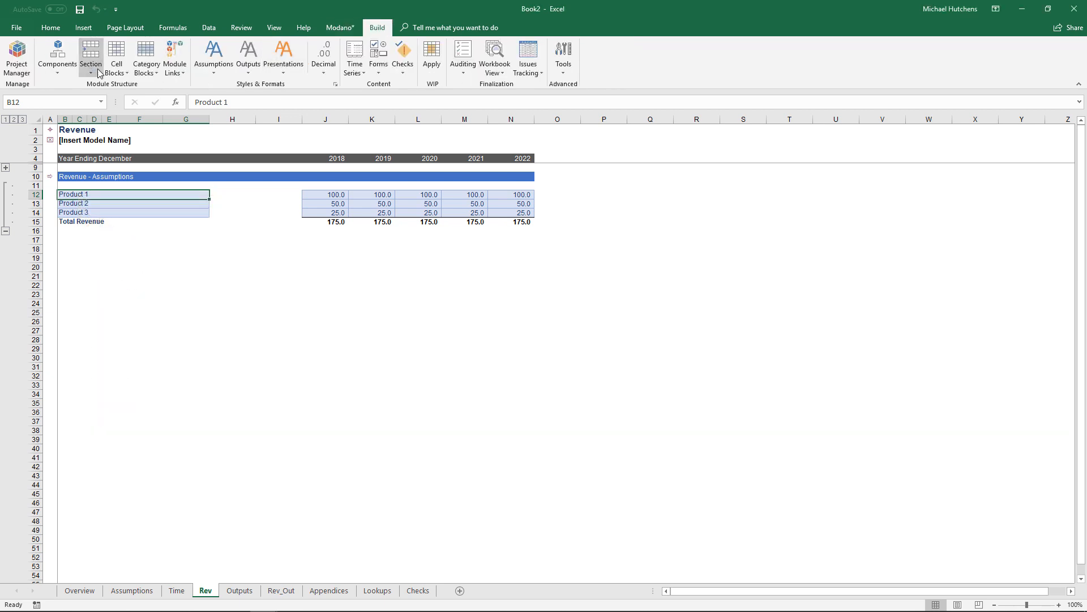
left_click(117, 56)
left_click(139, 174)
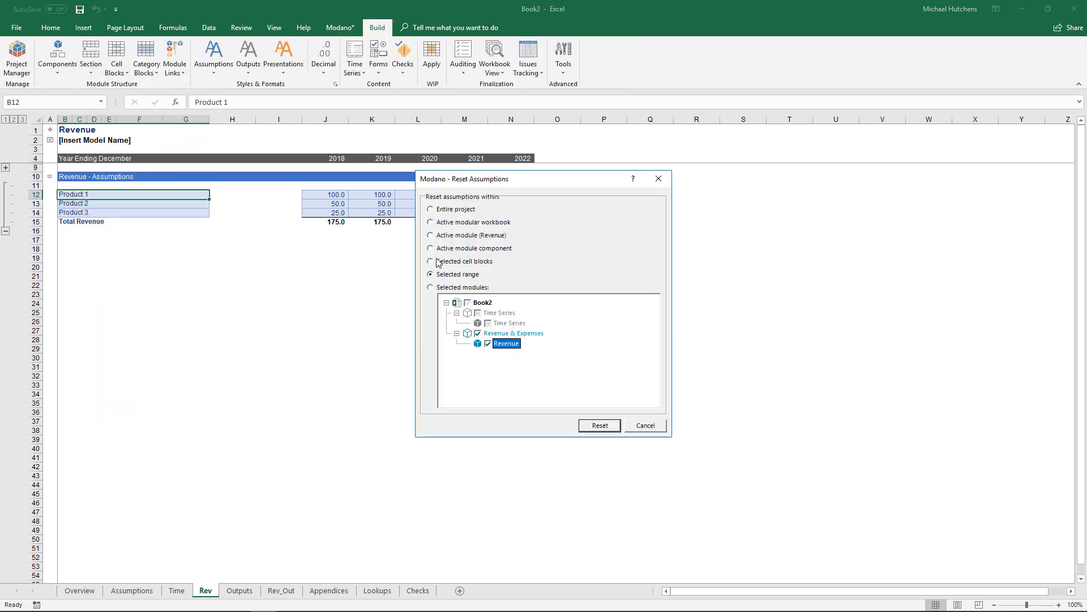
left_click(644, 426)
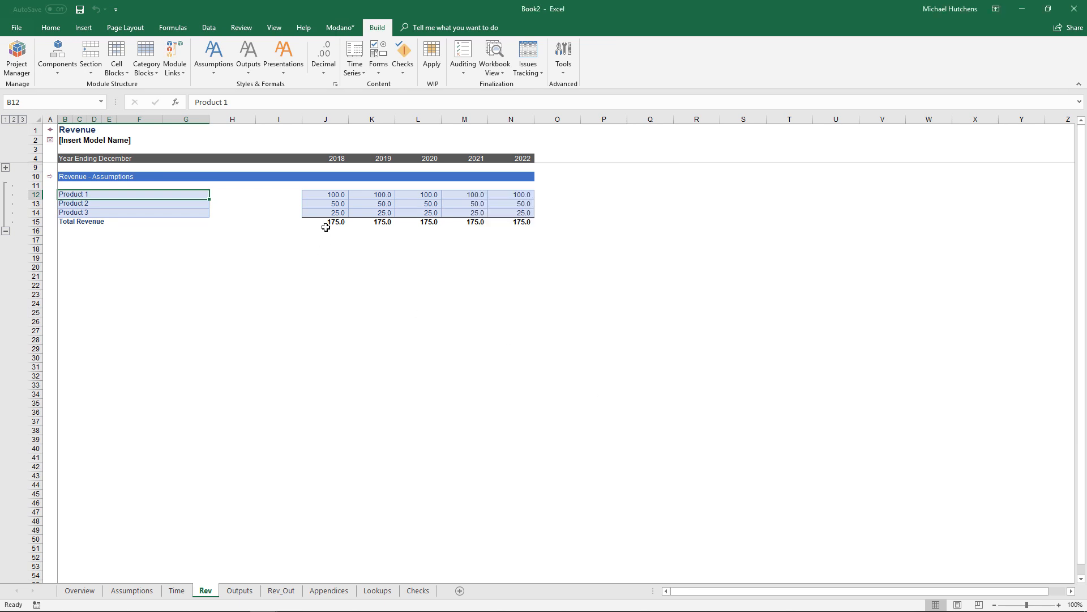
- Follow the section link to the Revenue outputs and view the link out of the product rows
left_click(49, 176)
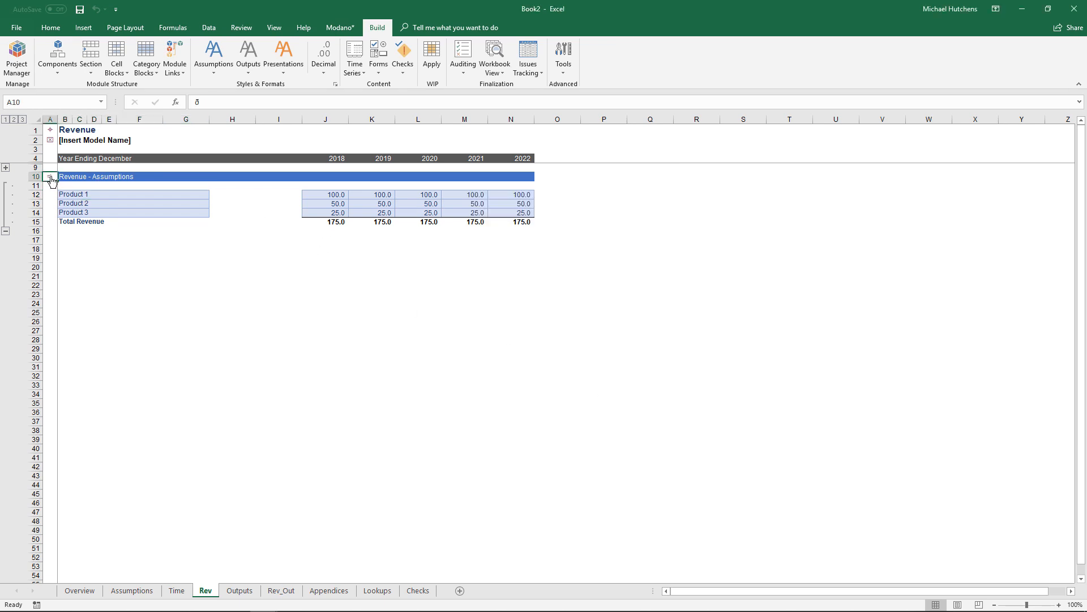
left_click(334, 209)
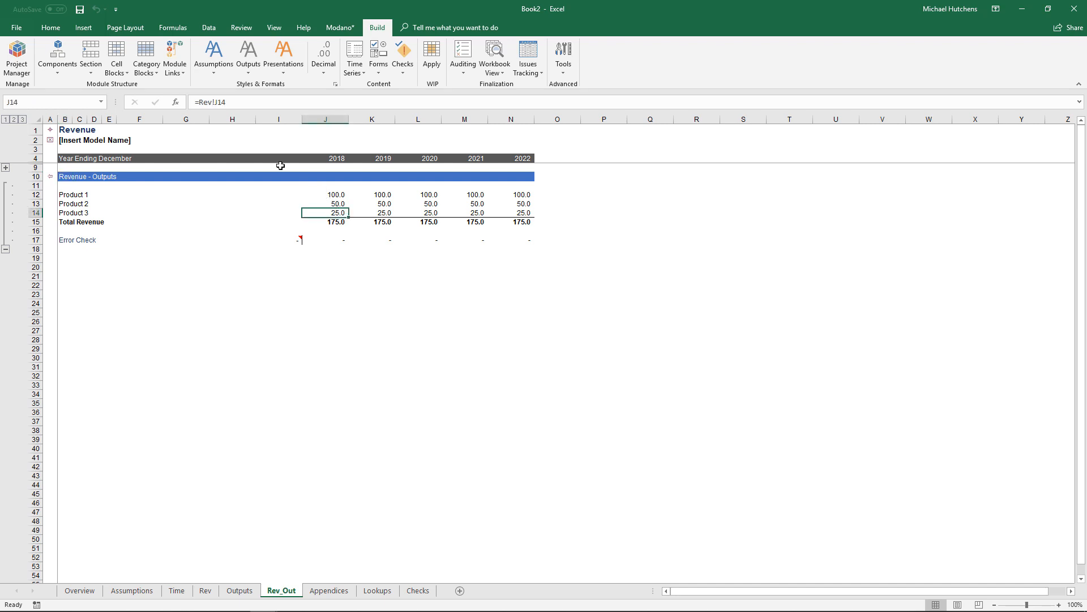
left_click(178, 72)
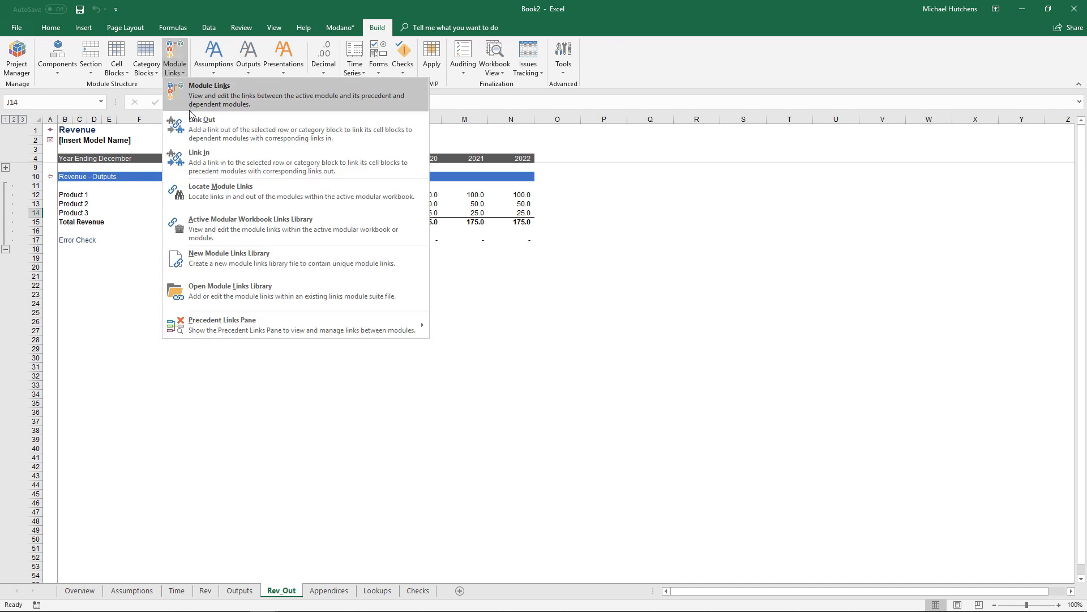
left_click(249, 132)
left_click(774, 163)
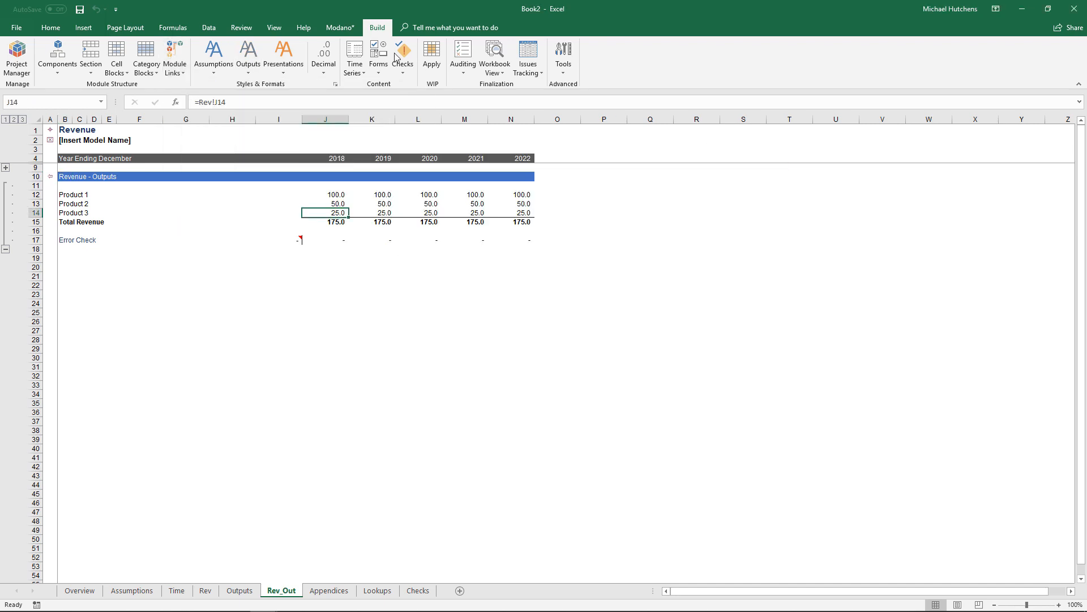
- Insert the Income Statement (Chart of Accounts 1) module from the web library and expand its Total Revenue rows
left_click(339, 28)
left_click(105, 70)
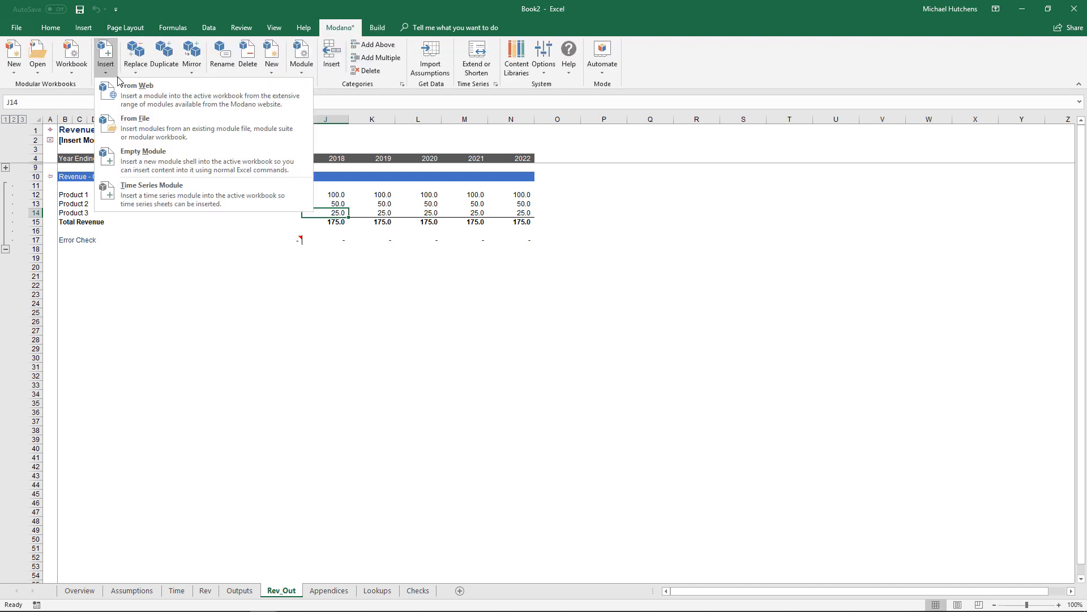
left_click(126, 92)
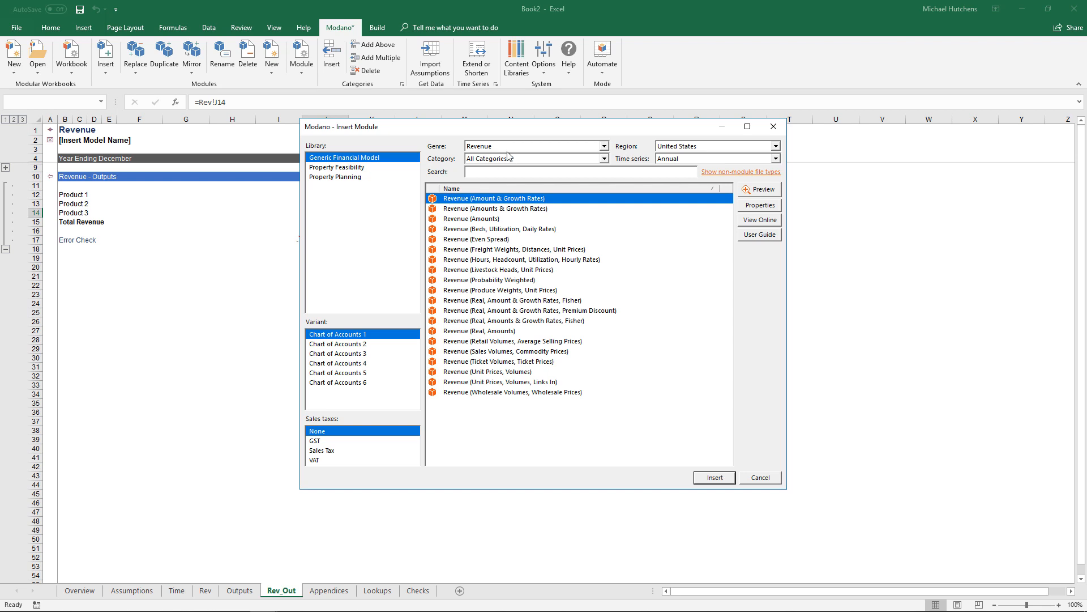
left_click(497, 147)
key("i")
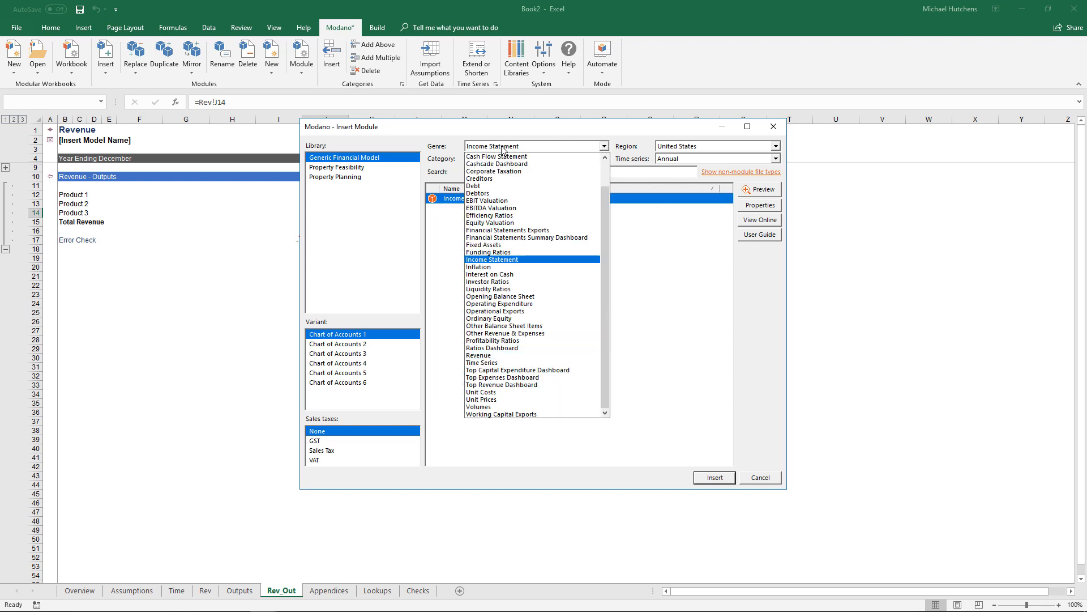
left_click(499, 262)
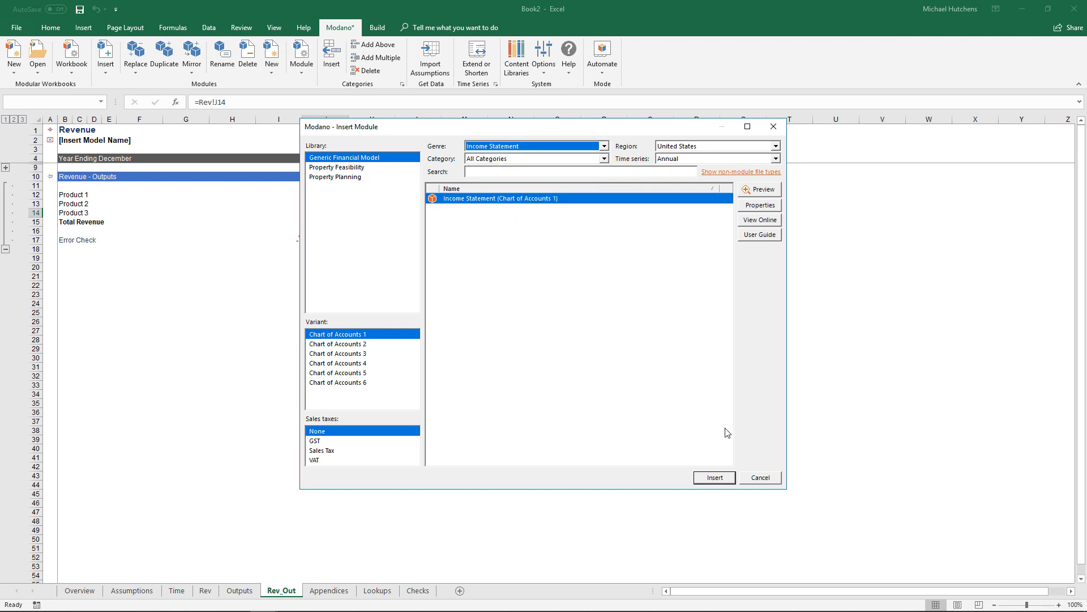
left_click(712, 478)
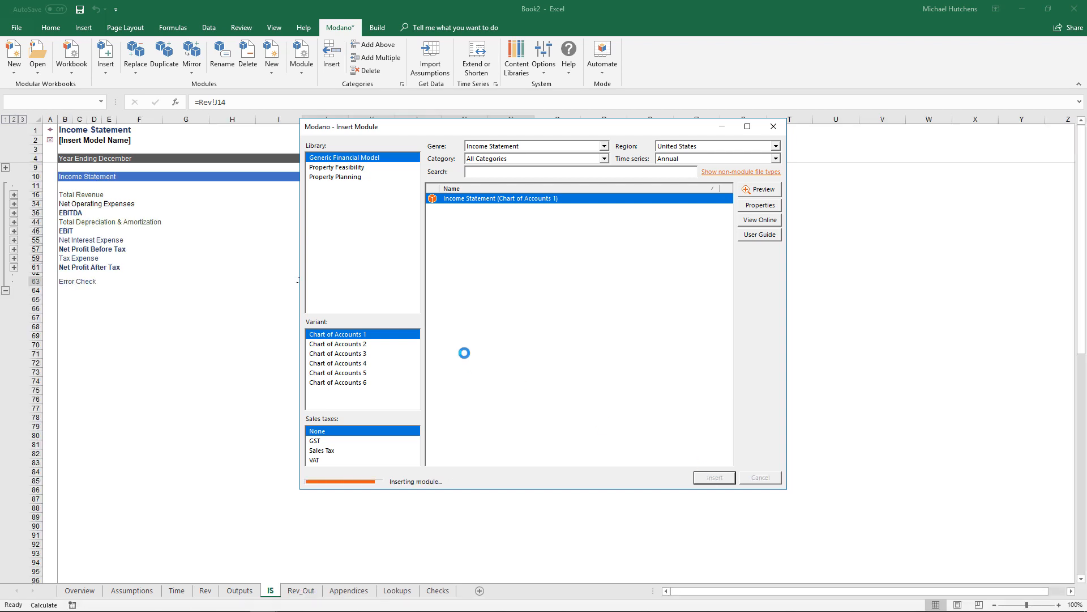
left_click(14, 196)
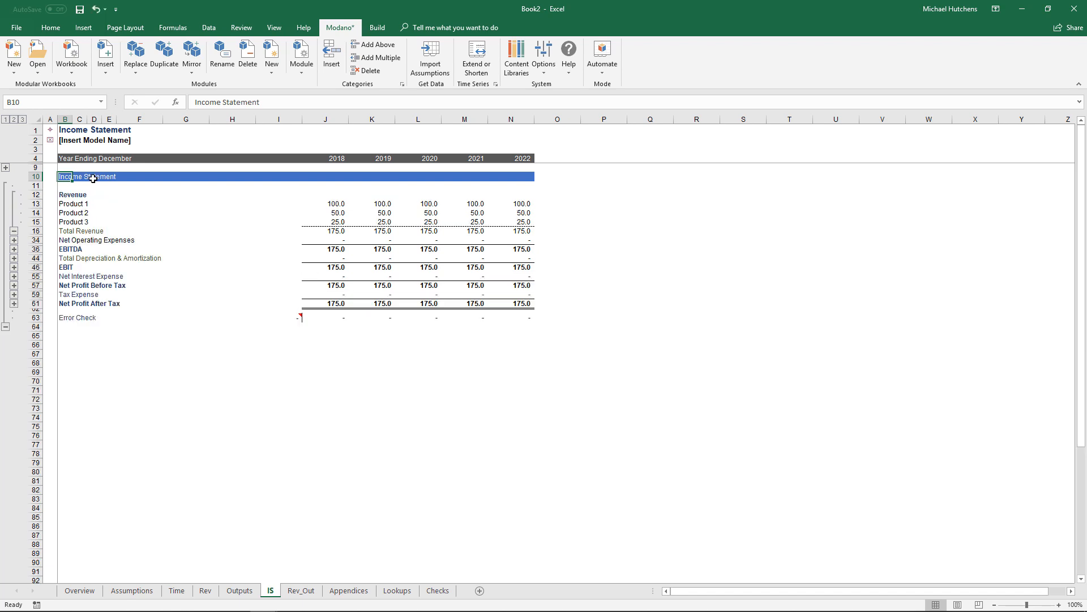
- Open Project Manager and view how the Revenue and Income Statement modules connect in the Composition diagram
left_click(378, 28)
left_click(17, 57)
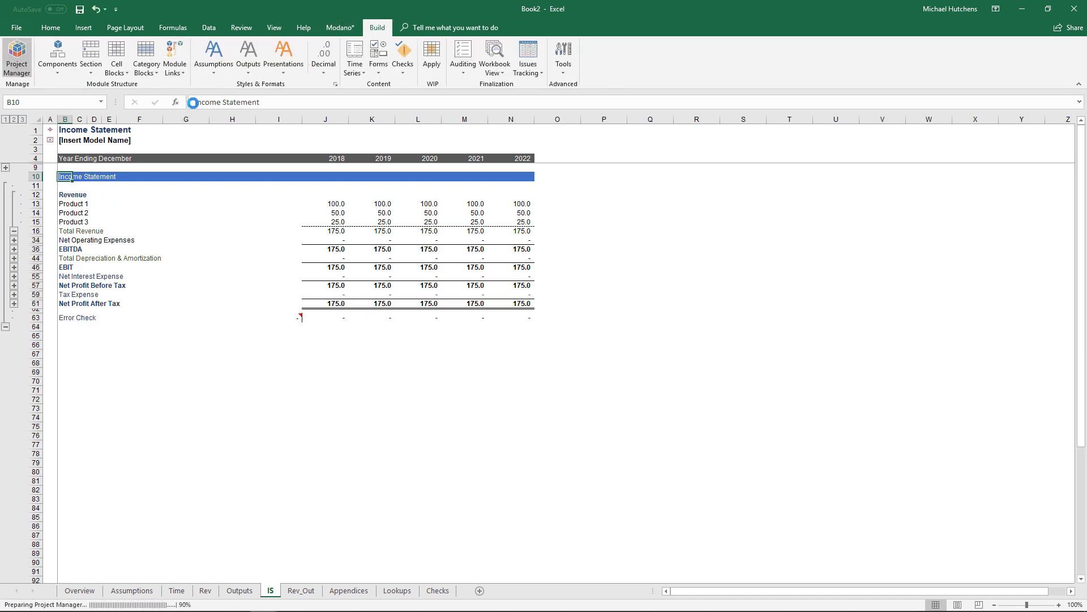
left_click(662, 331)
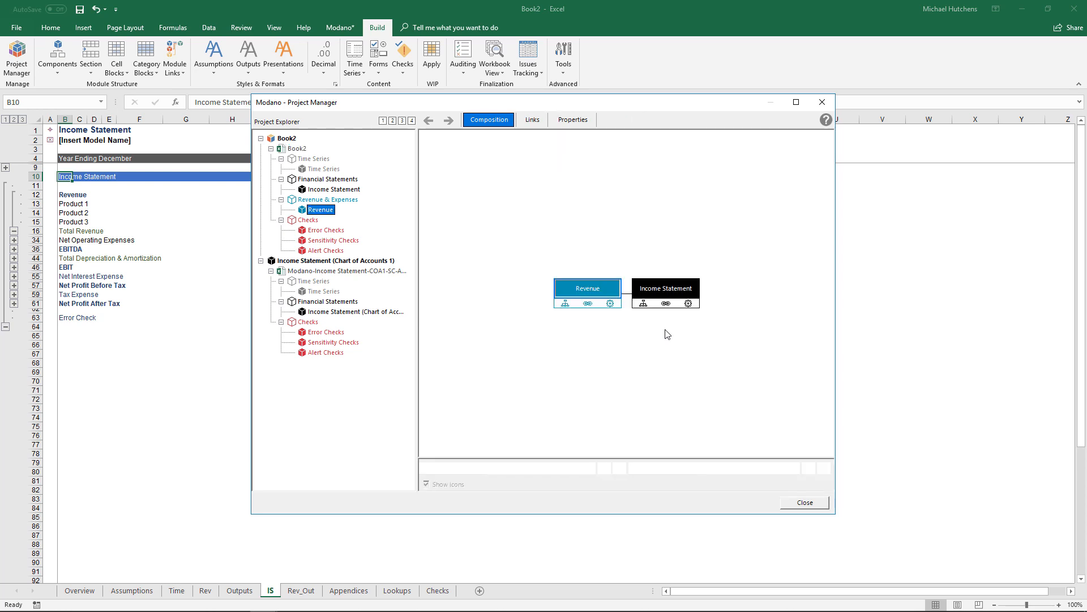